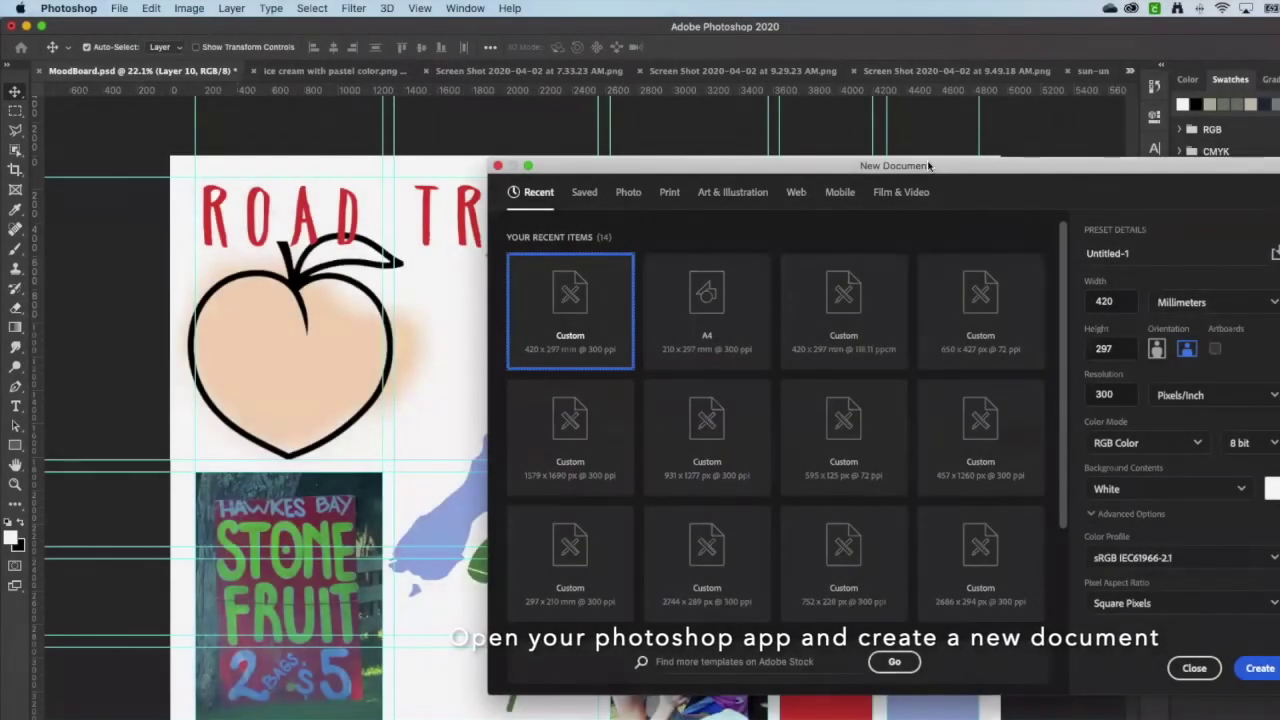
# Step: Pick the A3 print preset and set it to landscape orientation
pyautogui.moveTo(928, 166); pyautogui.dragTo(791, 163)
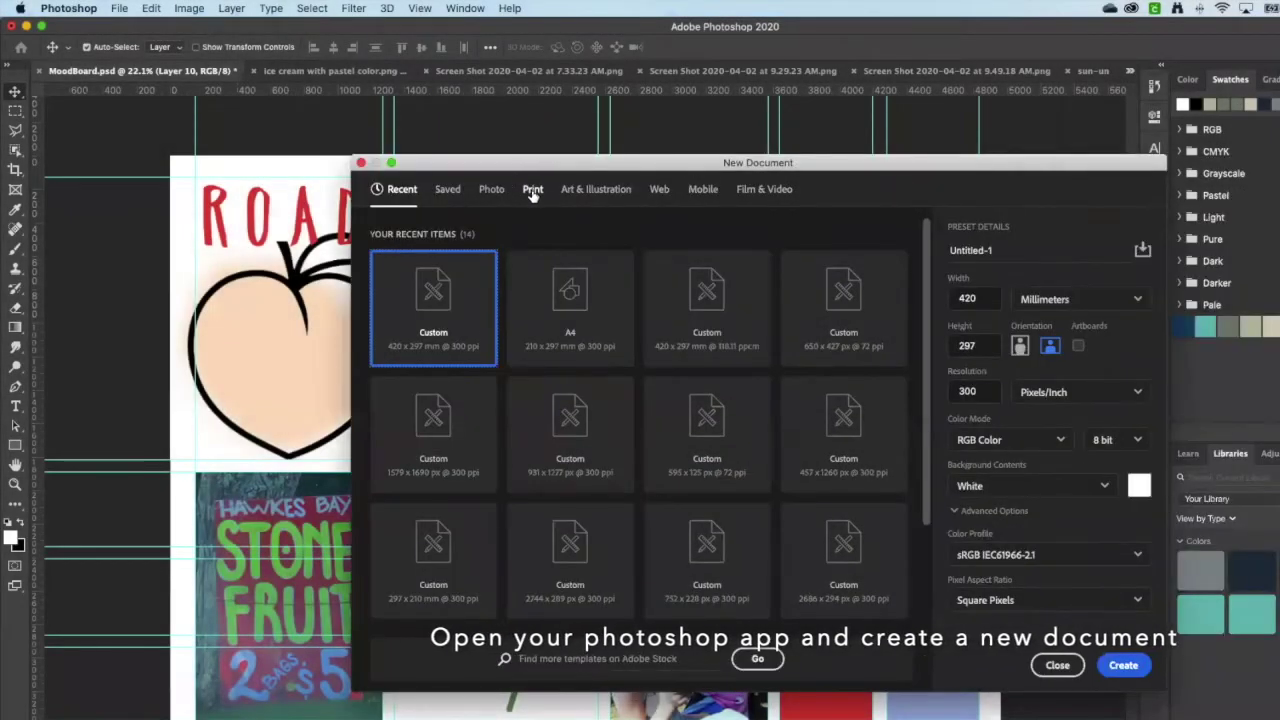
pyautogui.click(532, 192)
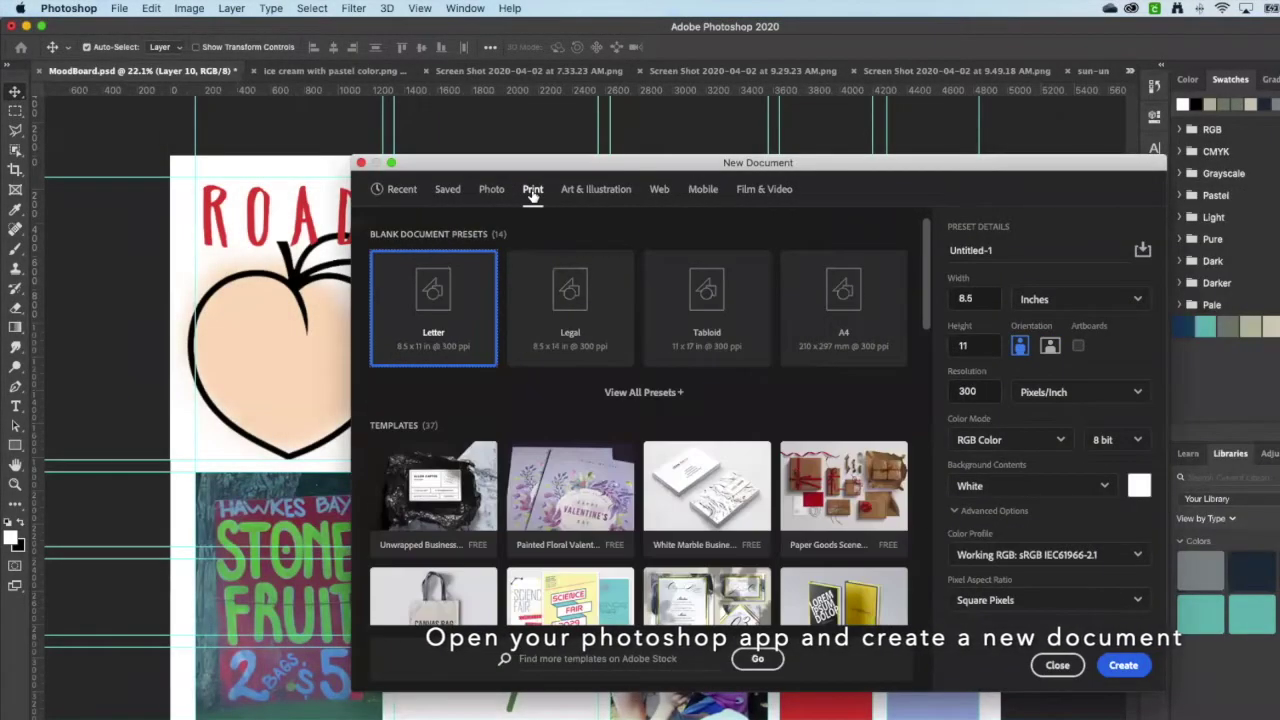
pyautogui.click(645, 392)
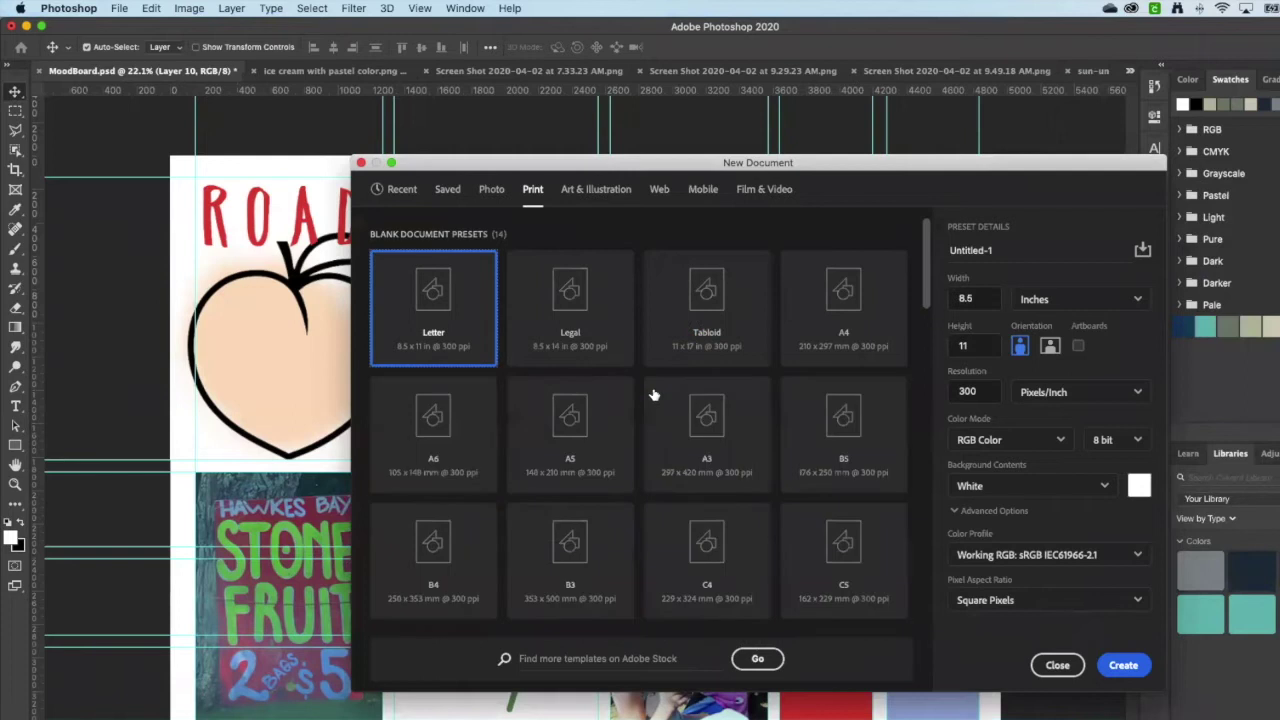
pyautogui.click(706, 428)
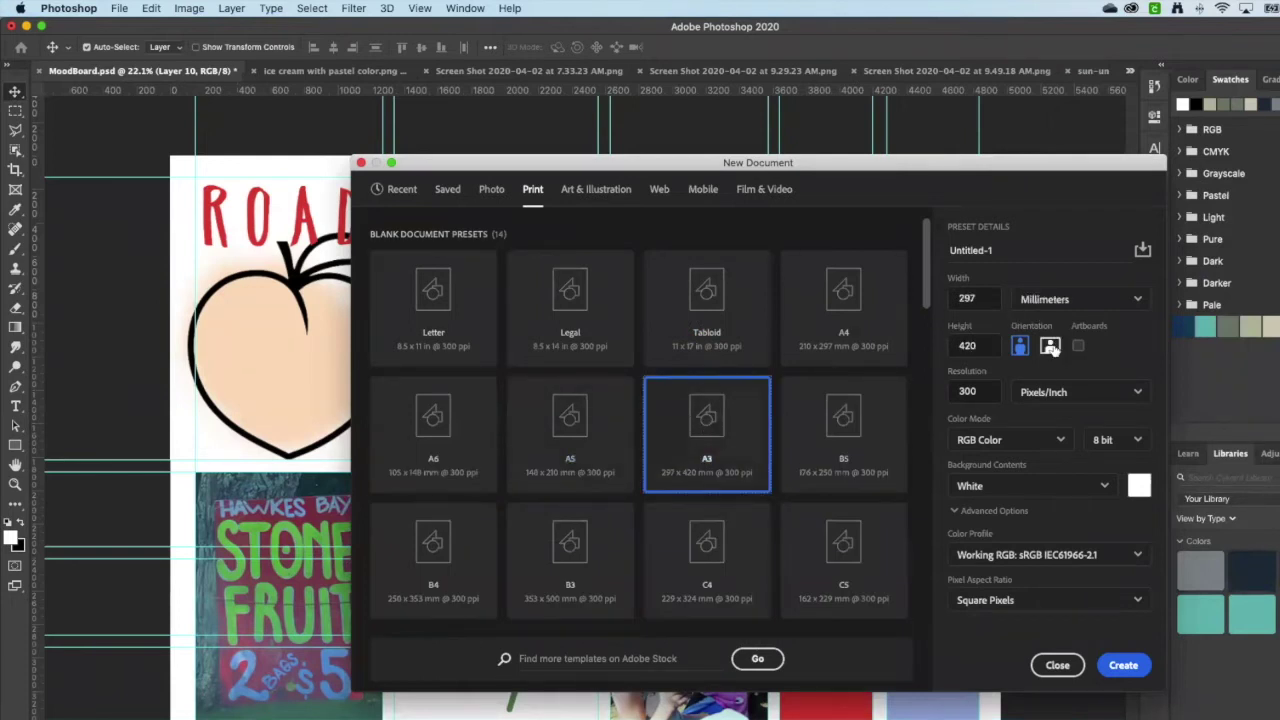
pyautogui.click(1050, 346)
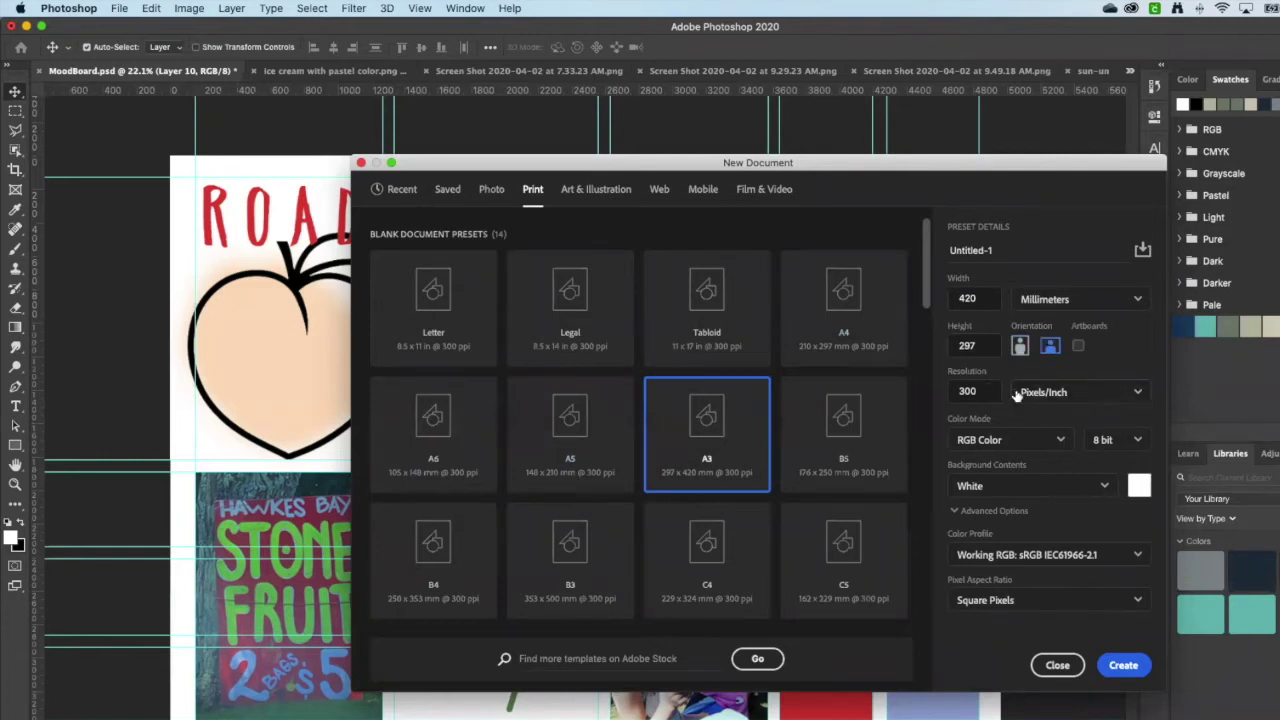
# Step: Set resolution to pixels/centimetre and size units to centimetres, then create the 42 × 29.7 cm document
pyautogui.click(1134, 394)
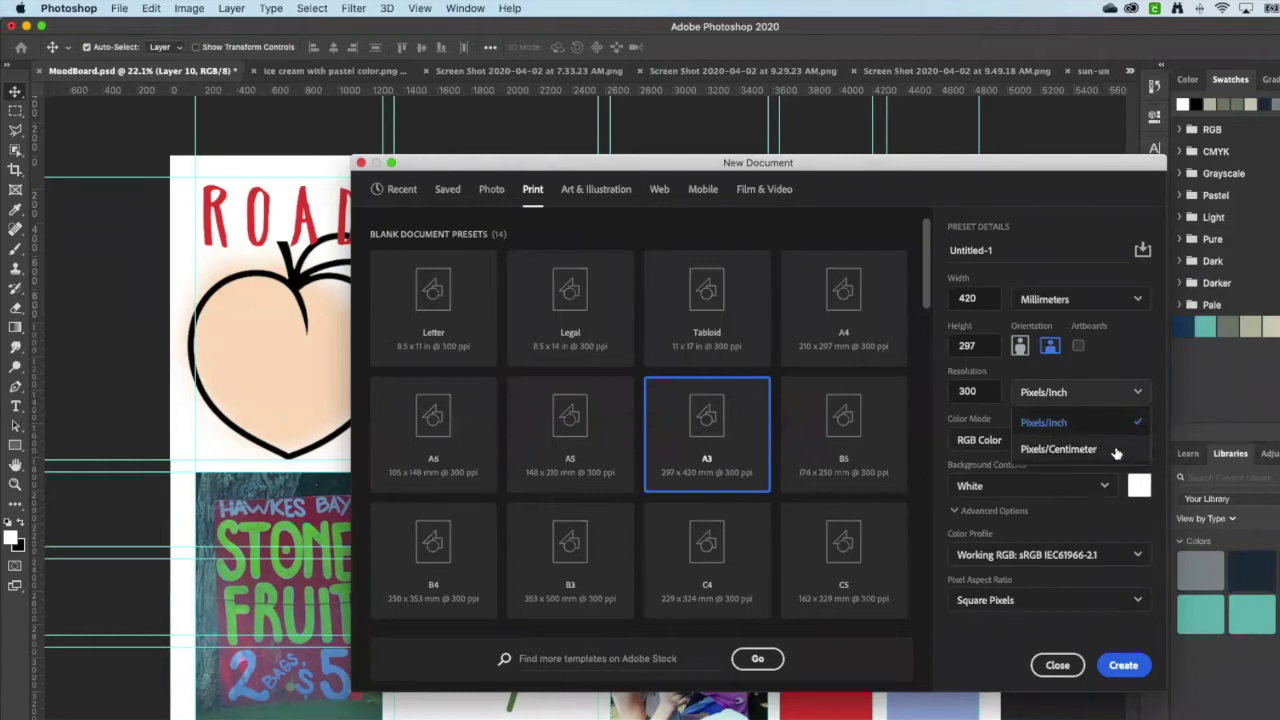
pyautogui.click(1116, 452)
pyautogui.click(1112, 299)
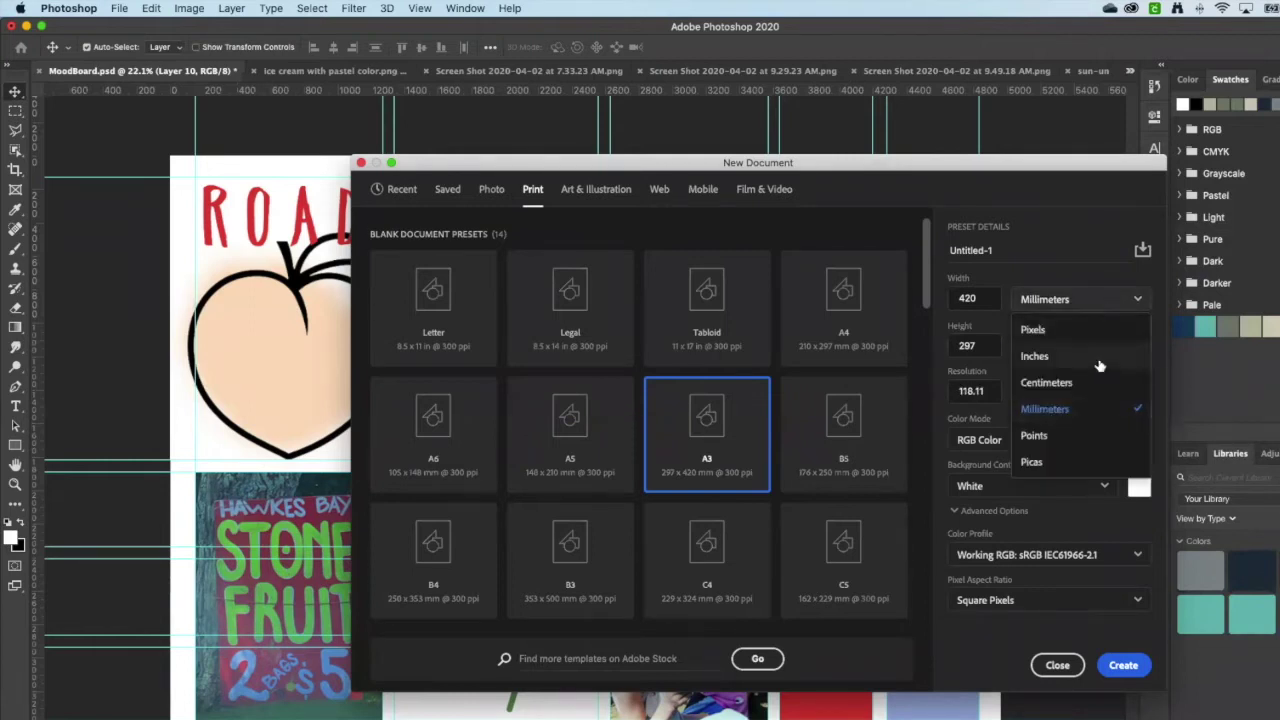
pyautogui.click(1100, 408)
pyautogui.click(1122, 302)
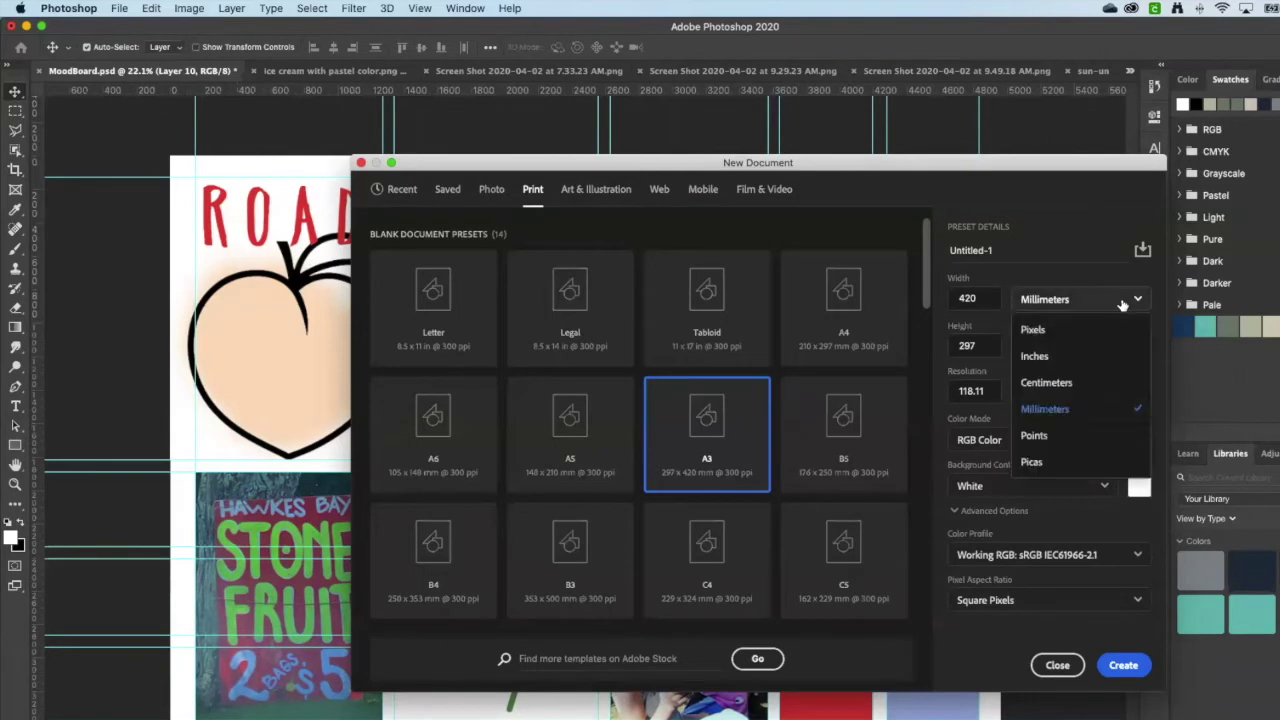
pyautogui.click(1108, 387)
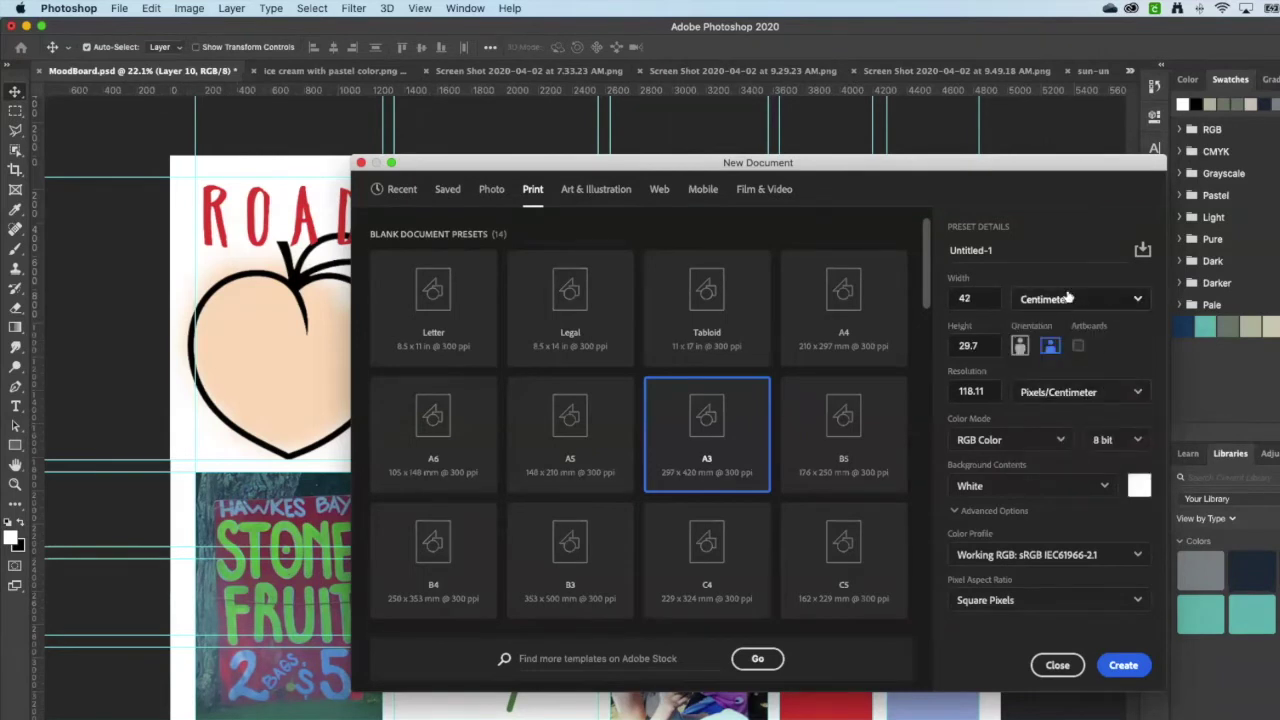
pyautogui.click(1123, 665)
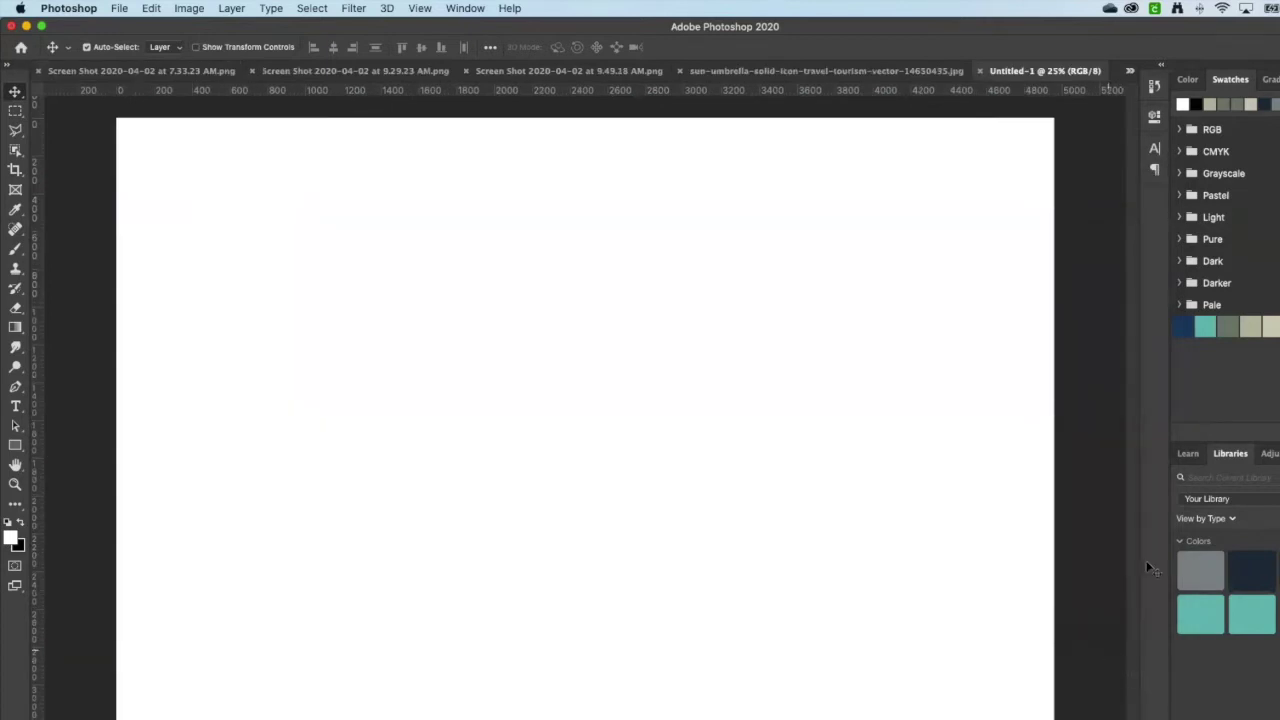
# Step: Fit the page on screen, then drag one guide near the top and two guides near the left edge
pyautogui.press('super+0')
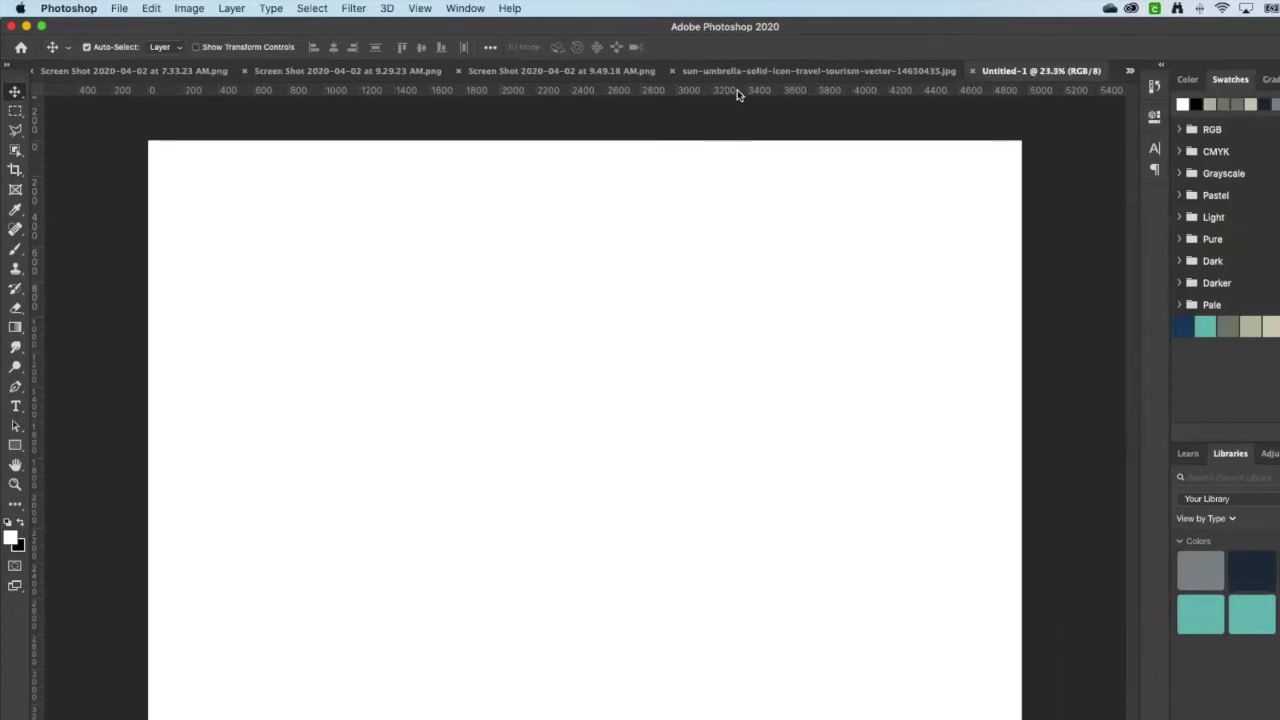
pyautogui.moveTo(737, 89); pyautogui.dragTo(752, 221)
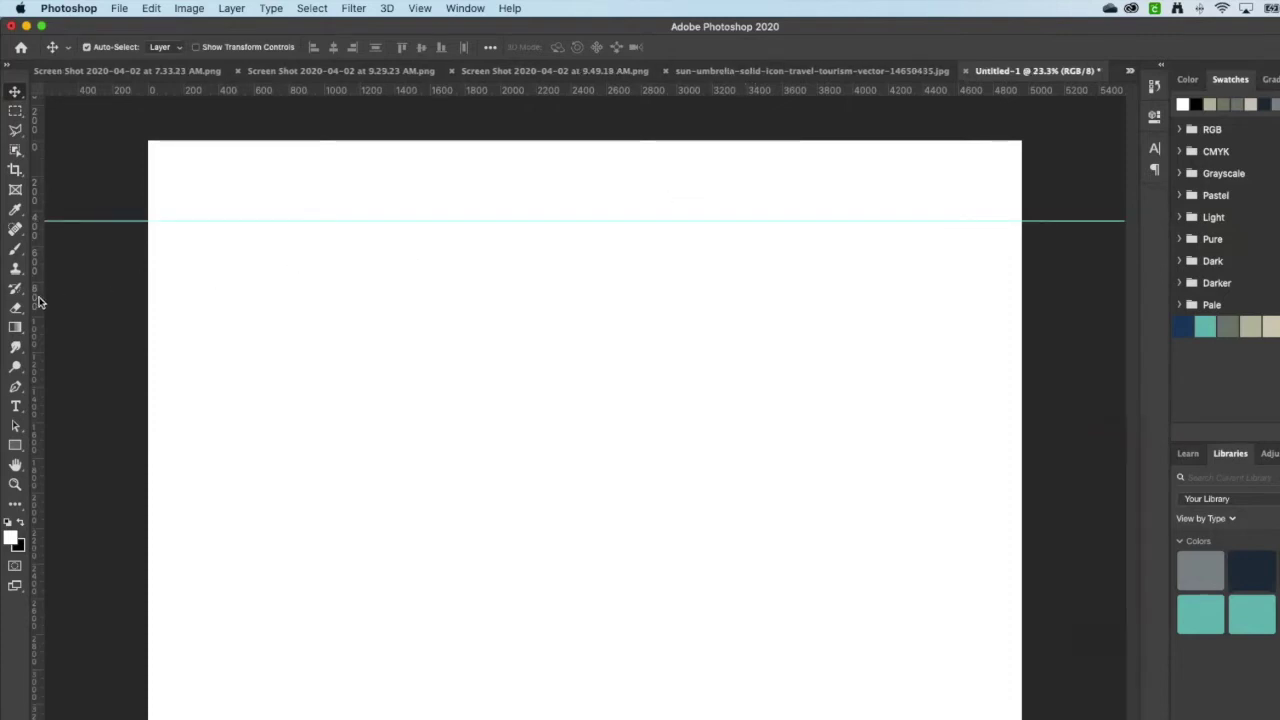
pyautogui.moveTo(57, 296); pyautogui.dragTo(212, 275)
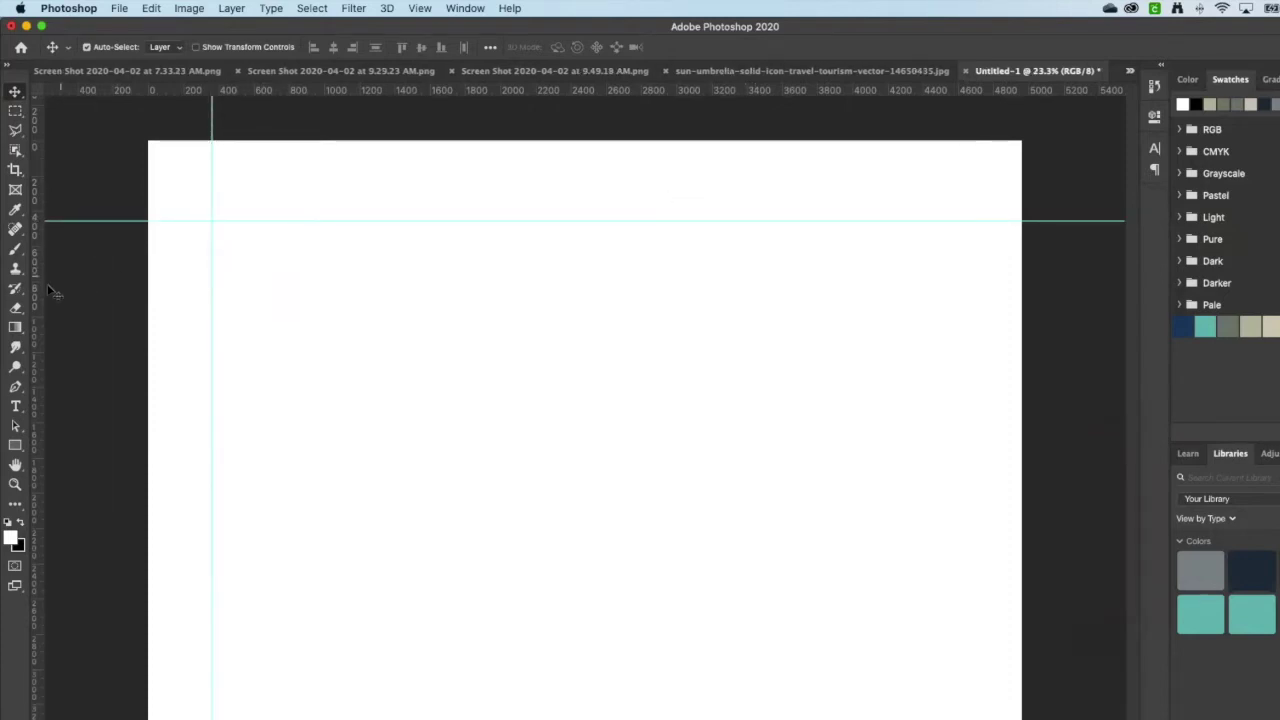
pyautogui.moveTo(36, 292); pyautogui.dragTo(221, 269)
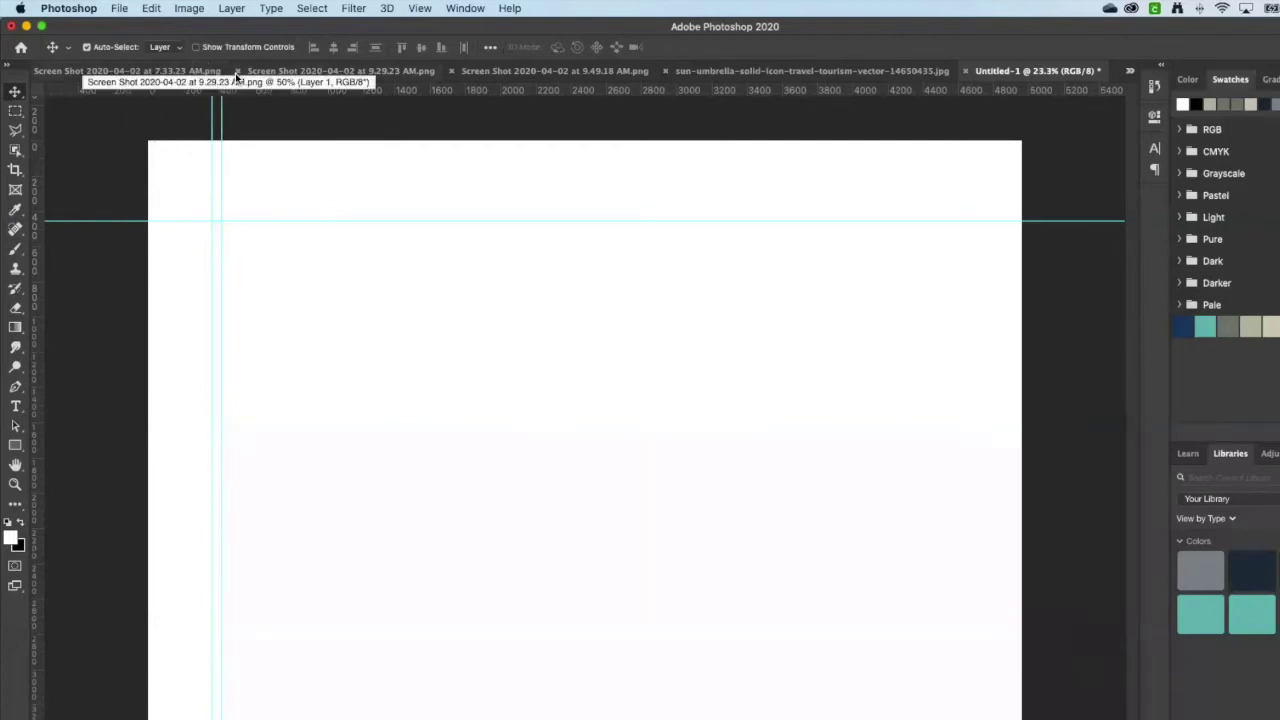
# Step: Switch to the Screen Shot 2020-04-02 at 9.29.23 AM peach drawing and zoom in and back out
pyautogui.click(331, 72)
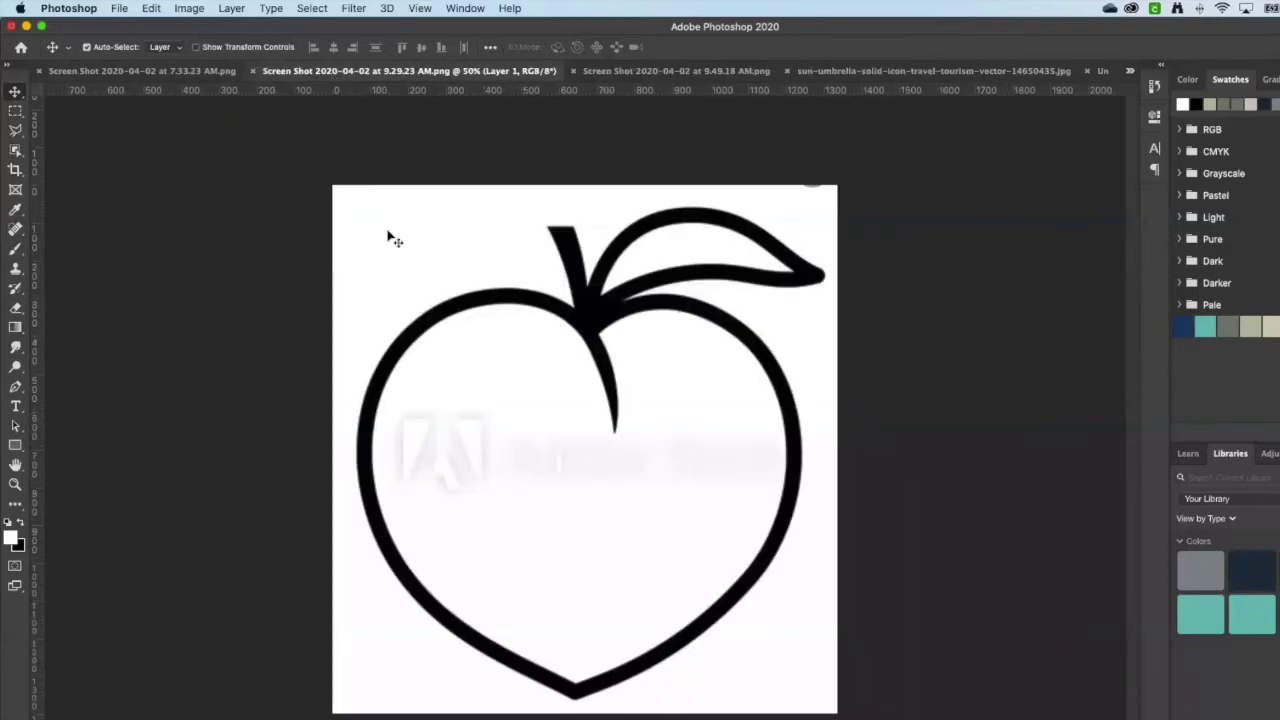
pyautogui.scroll(3, 540, 362)
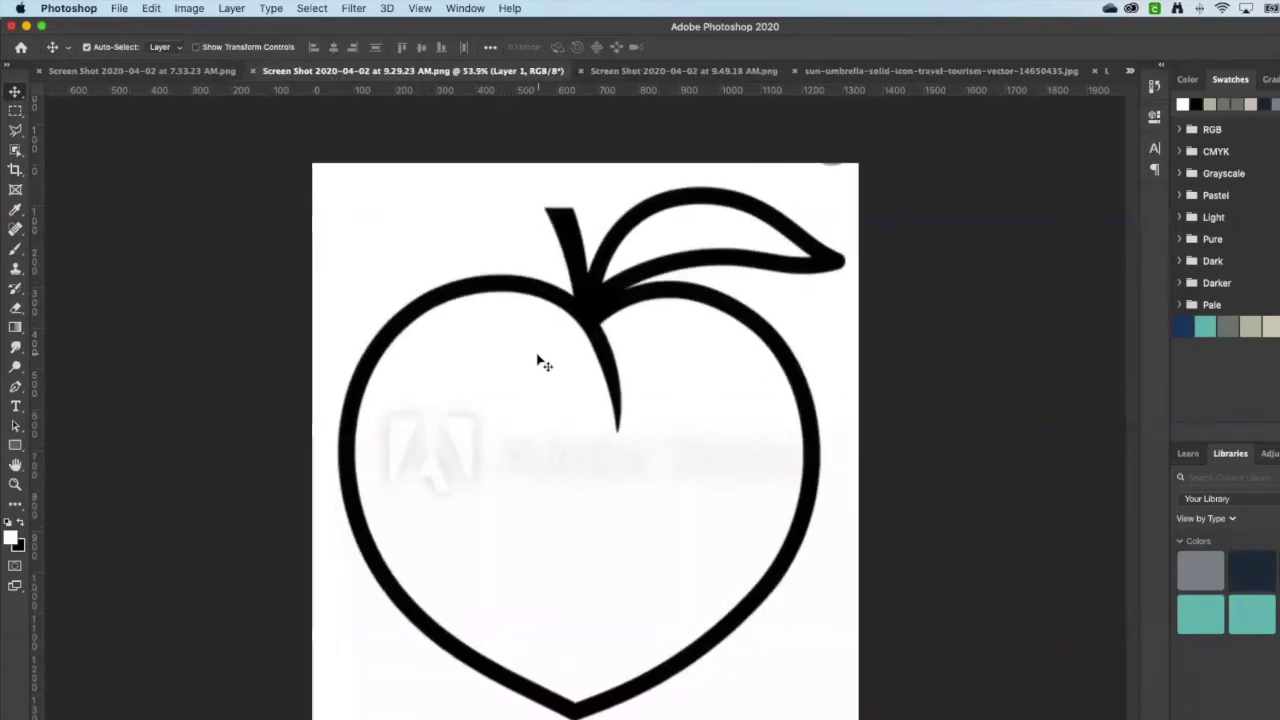
pyautogui.scroll(-2, 540, 362)
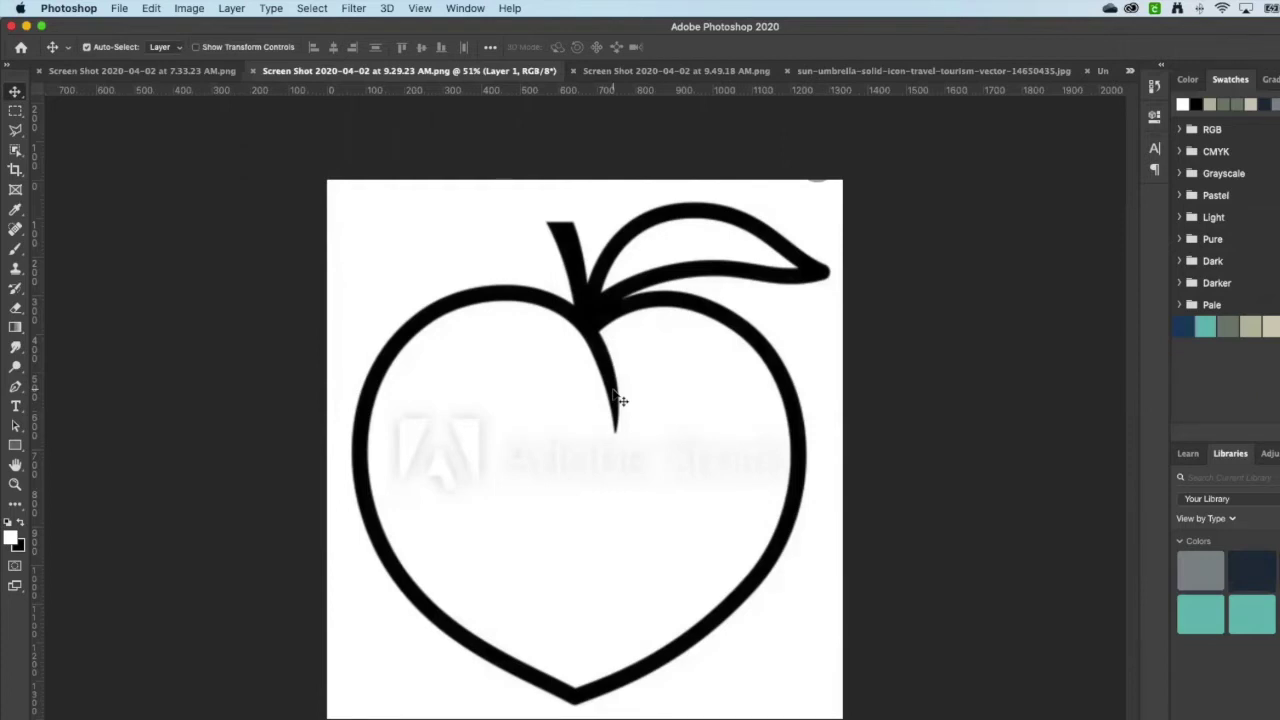
pyautogui.click(313, 9)
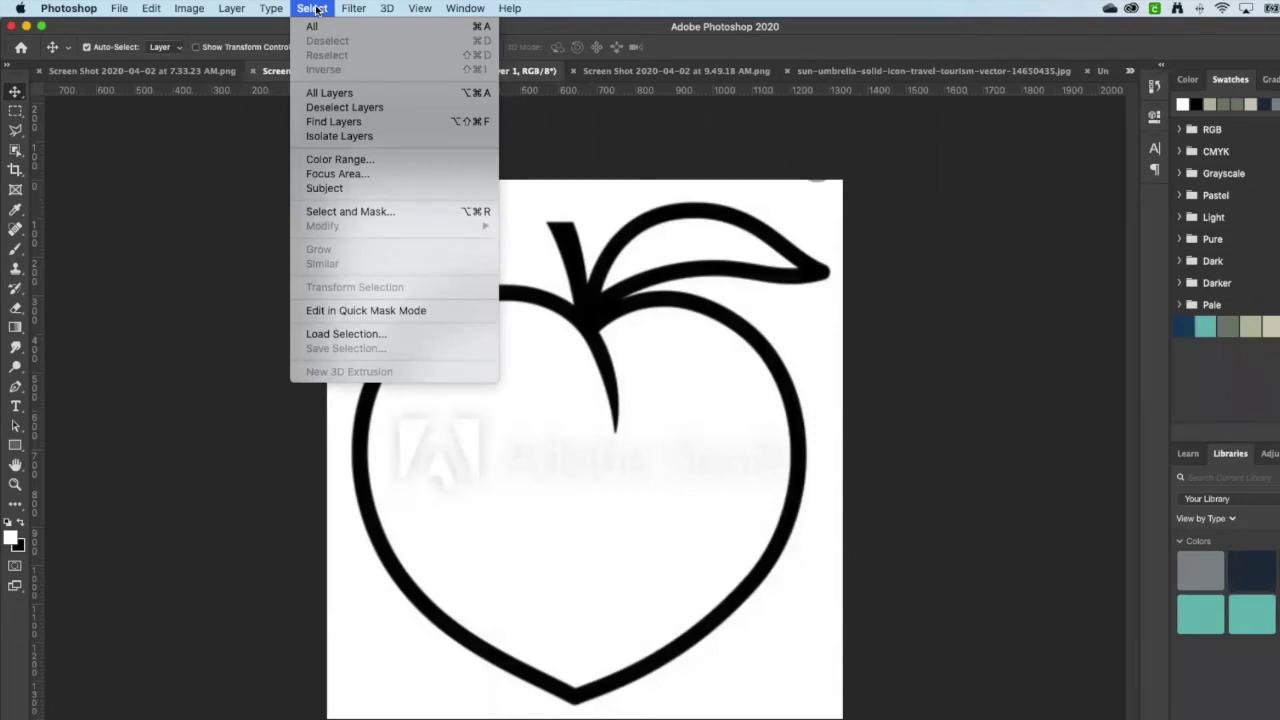
# Step: Use Color Range at Fuzziness 28, sampling the black lines, to select the peach outline
pyautogui.click(330, 159)
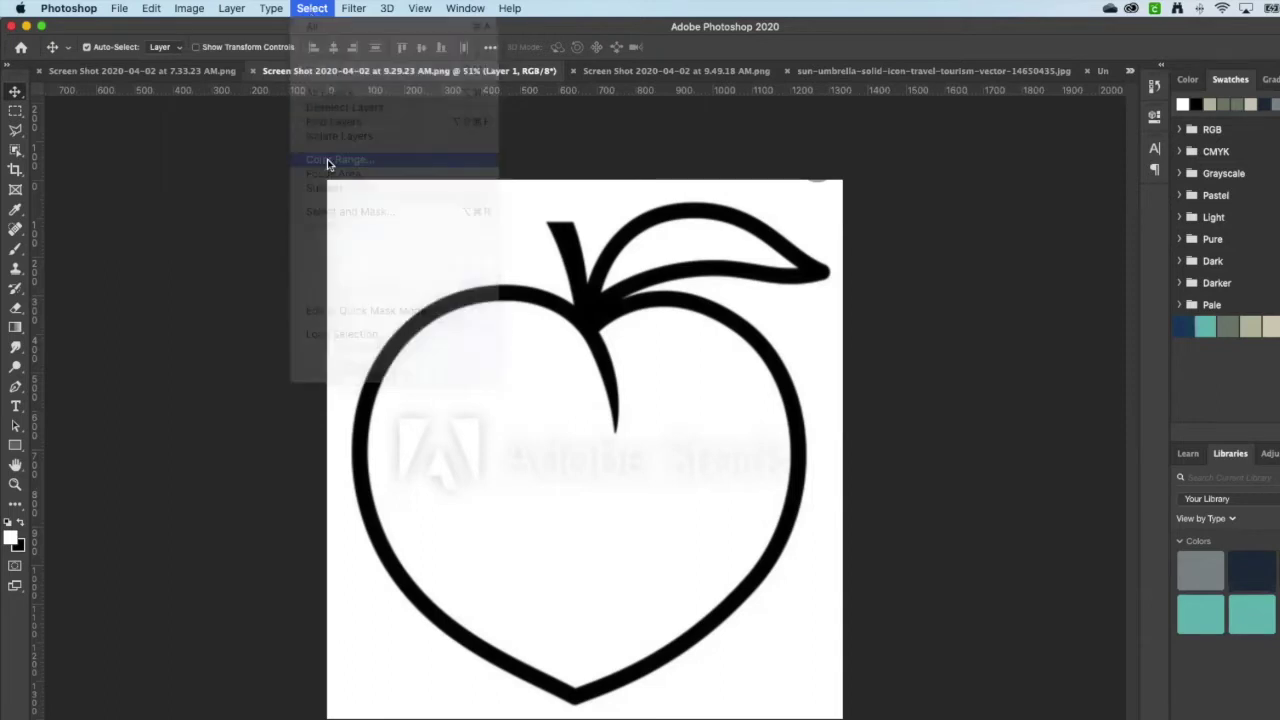
pyautogui.click(507, 292)
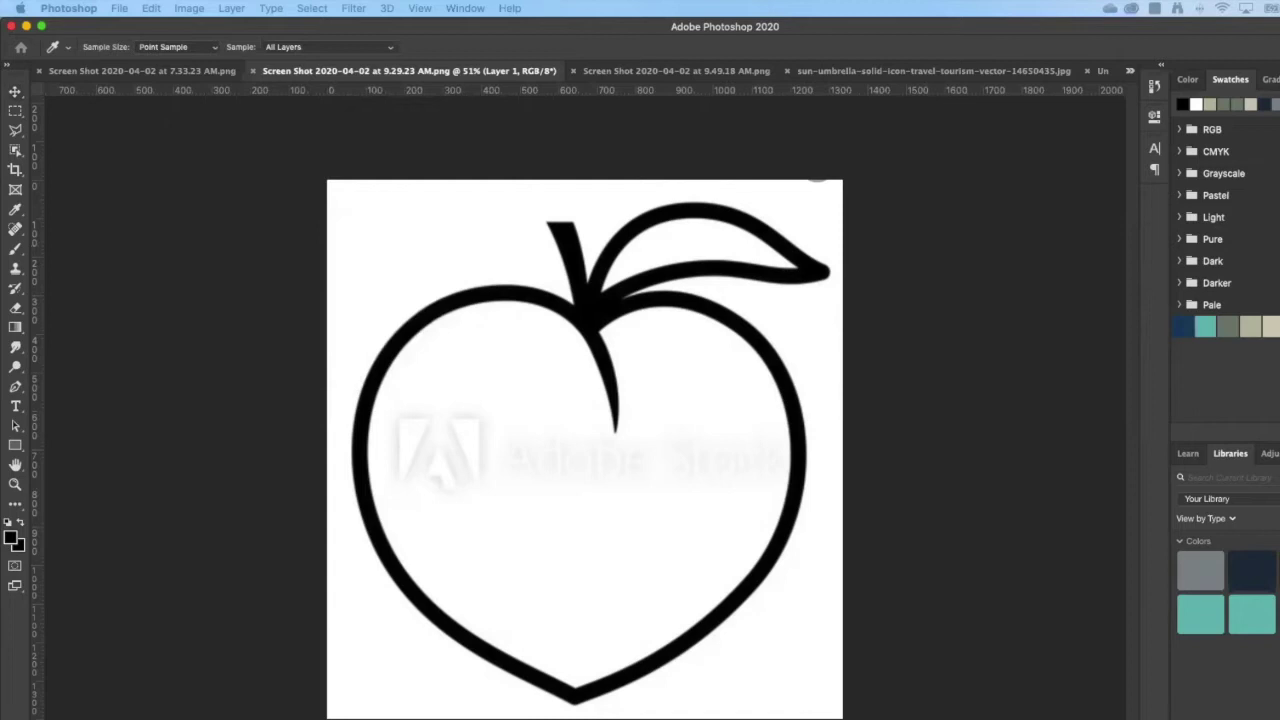
pyautogui.moveTo(1262, 126); pyautogui.dragTo(1014, 172)
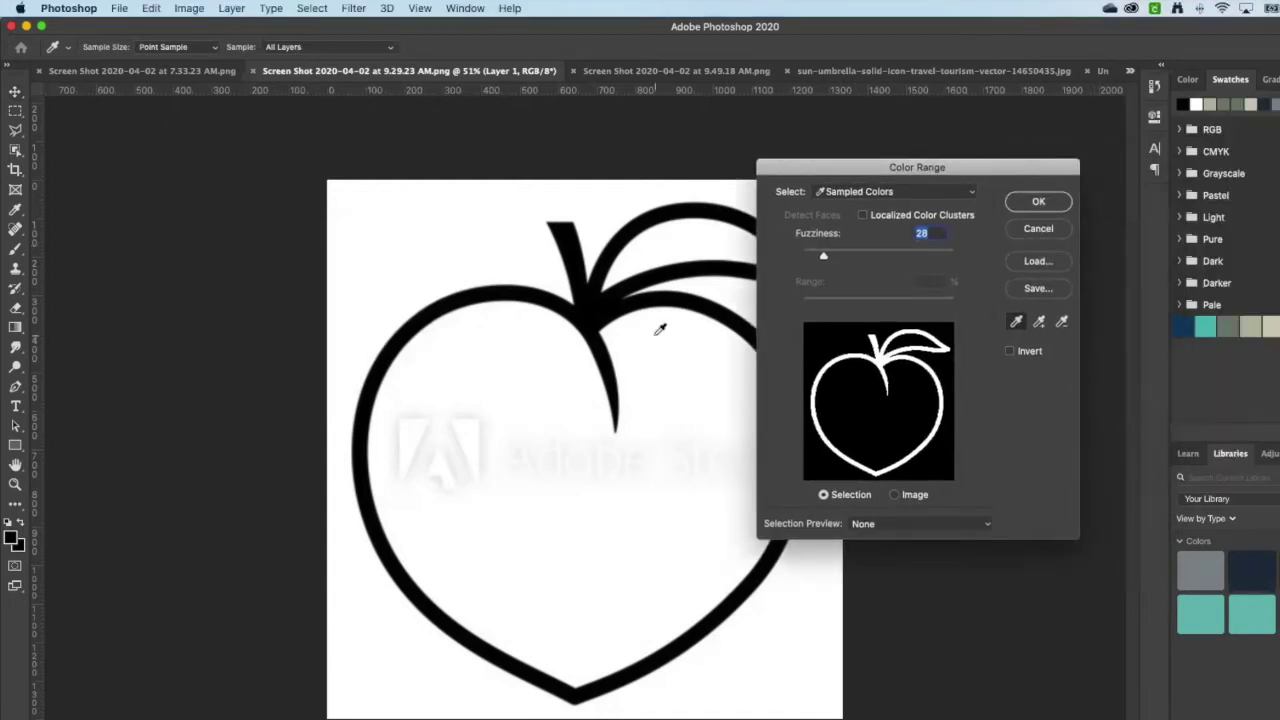
pyautogui.click(451, 432)
pyautogui.click(463, 384)
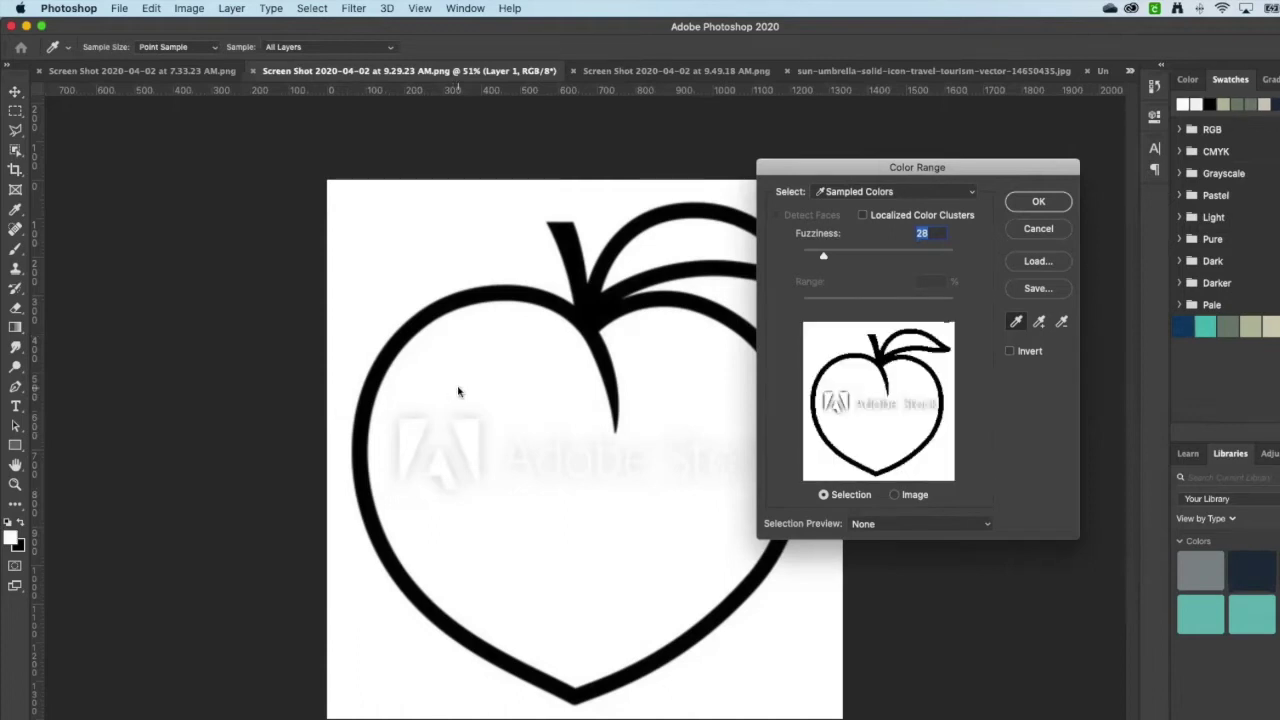
pyautogui.click(433, 467)
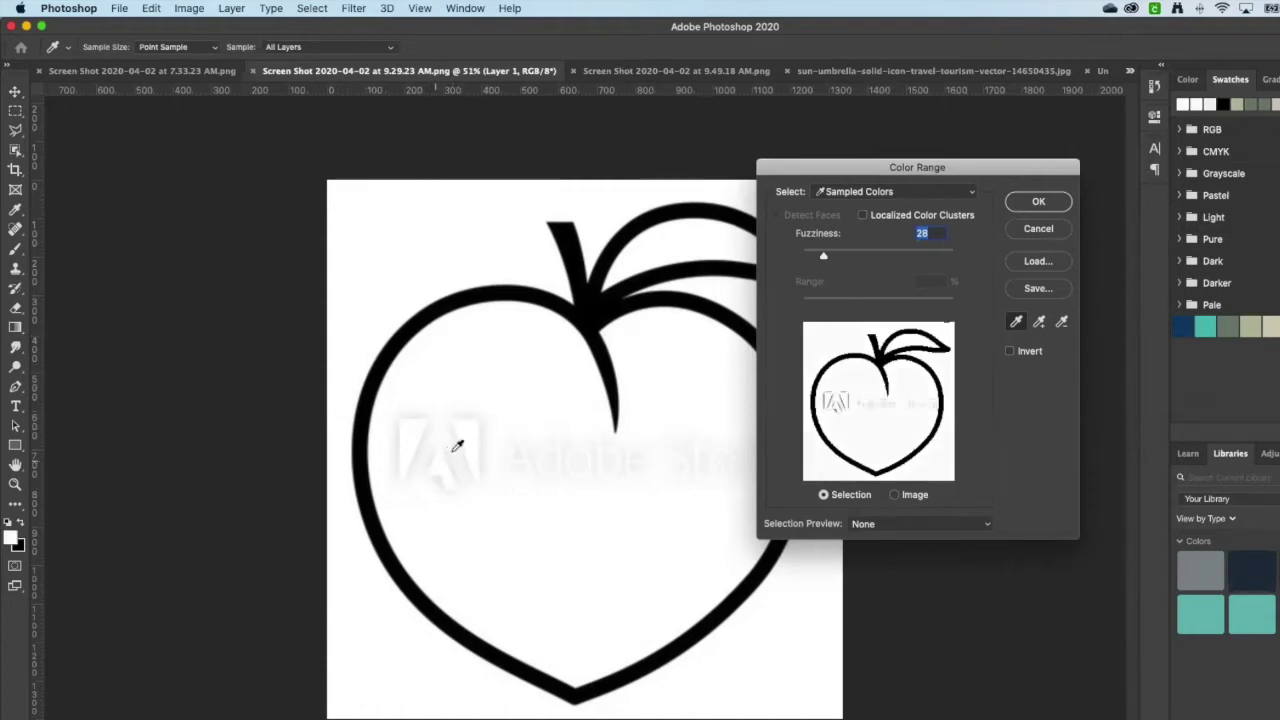
pyautogui.click(458, 446)
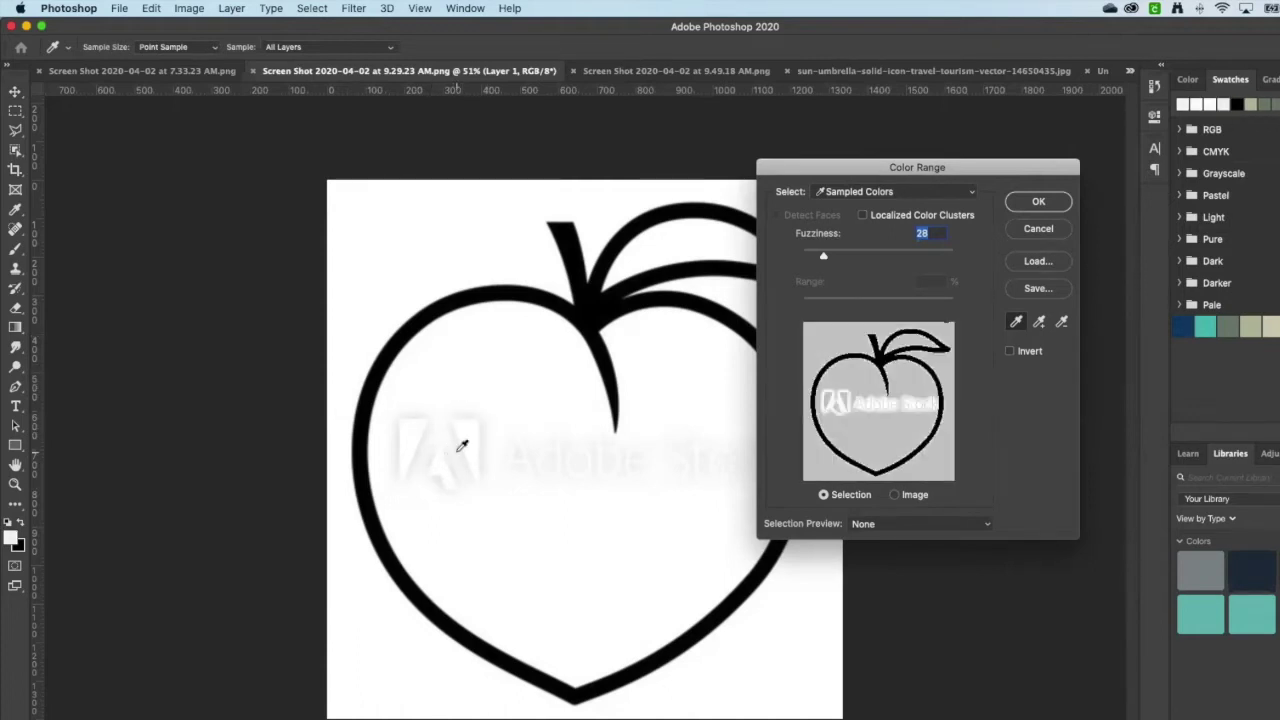
pyautogui.click(485, 298)
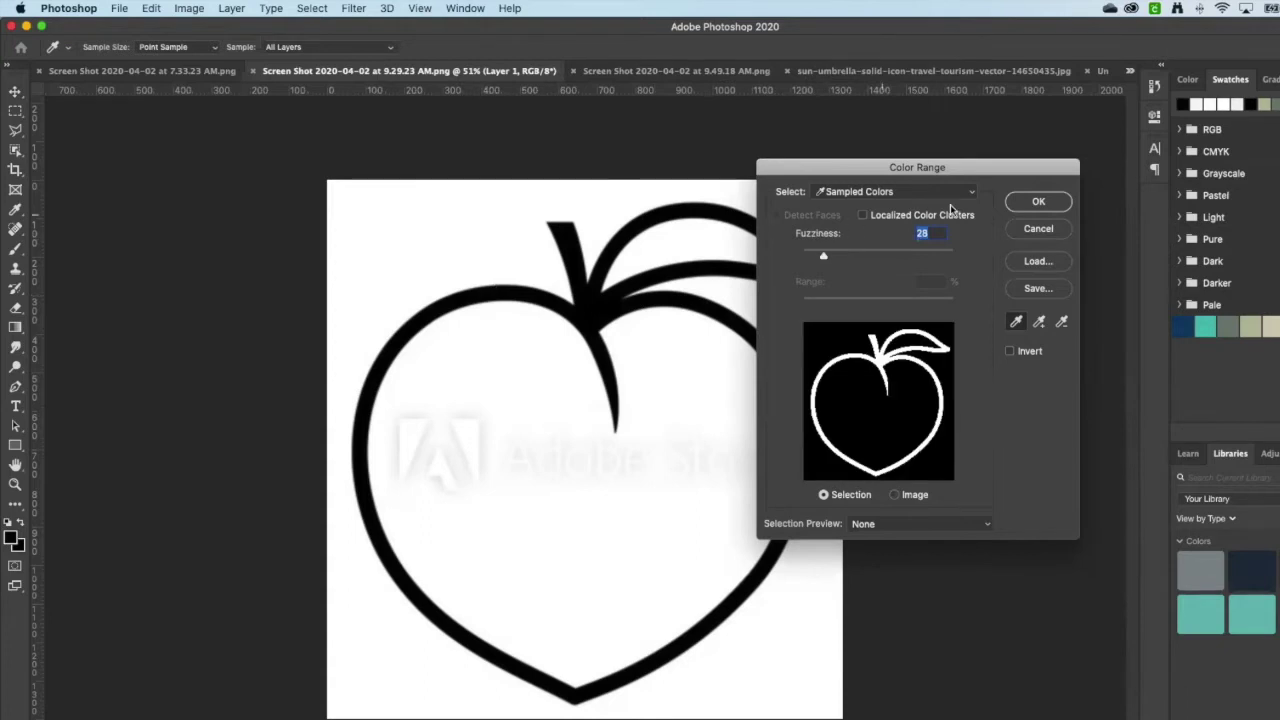
pyautogui.click(1037, 203)
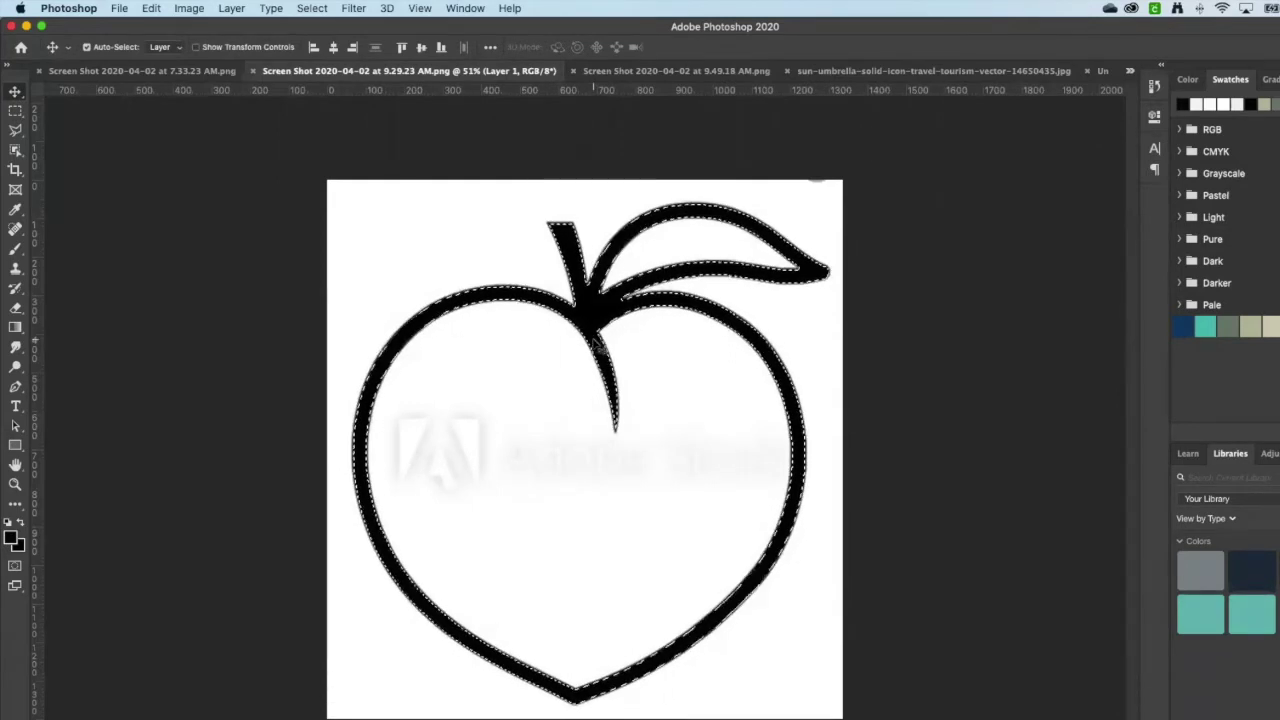
# Step: Paste the copied peach outline into Untitled-1 as Layer 1
pyautogui.click(1130, 70)
pyautogui.click(1155, 159)
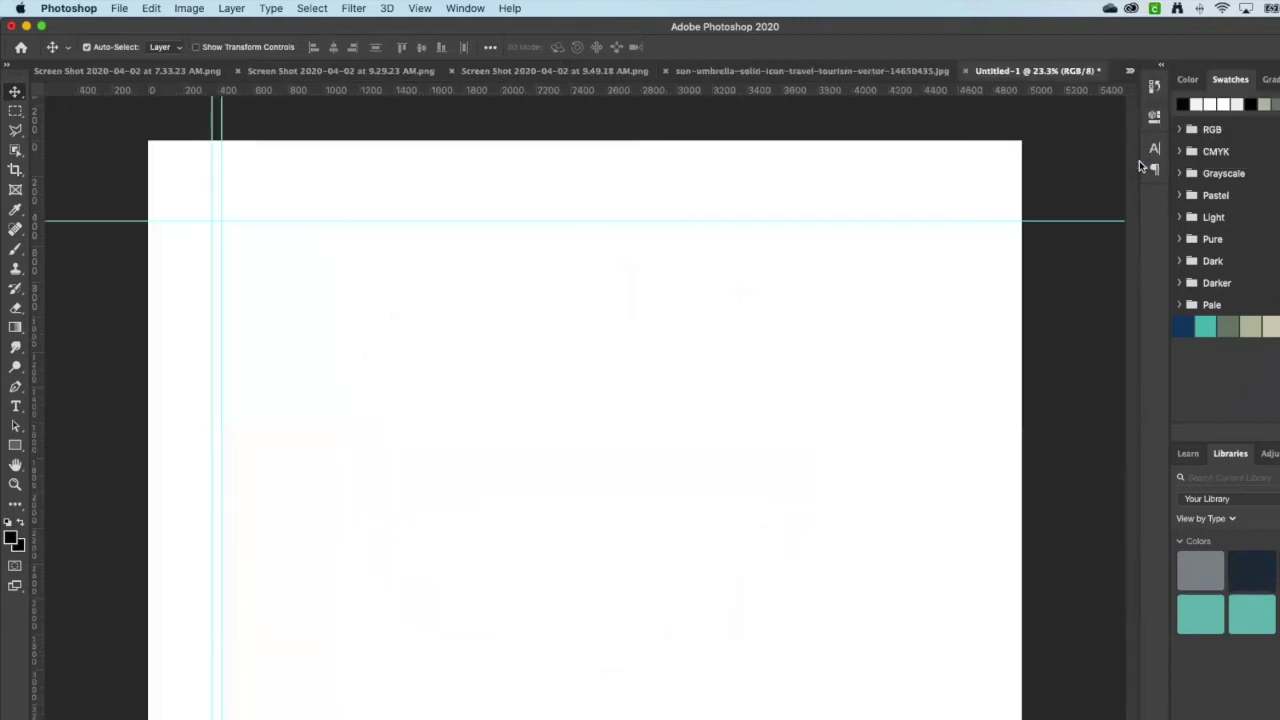
pyautogui.press('super+v')
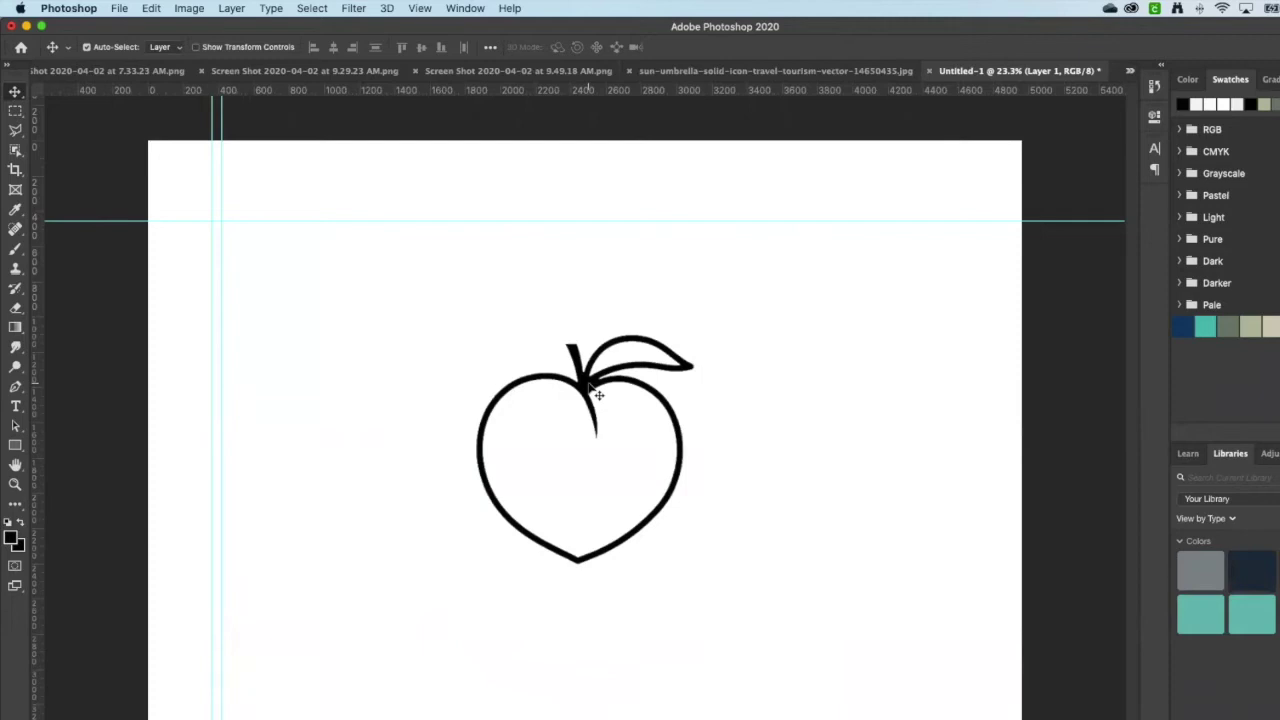
# Step: Select the black peach outline on the A3 page with Color Range
pyautogui.click(311, 9)
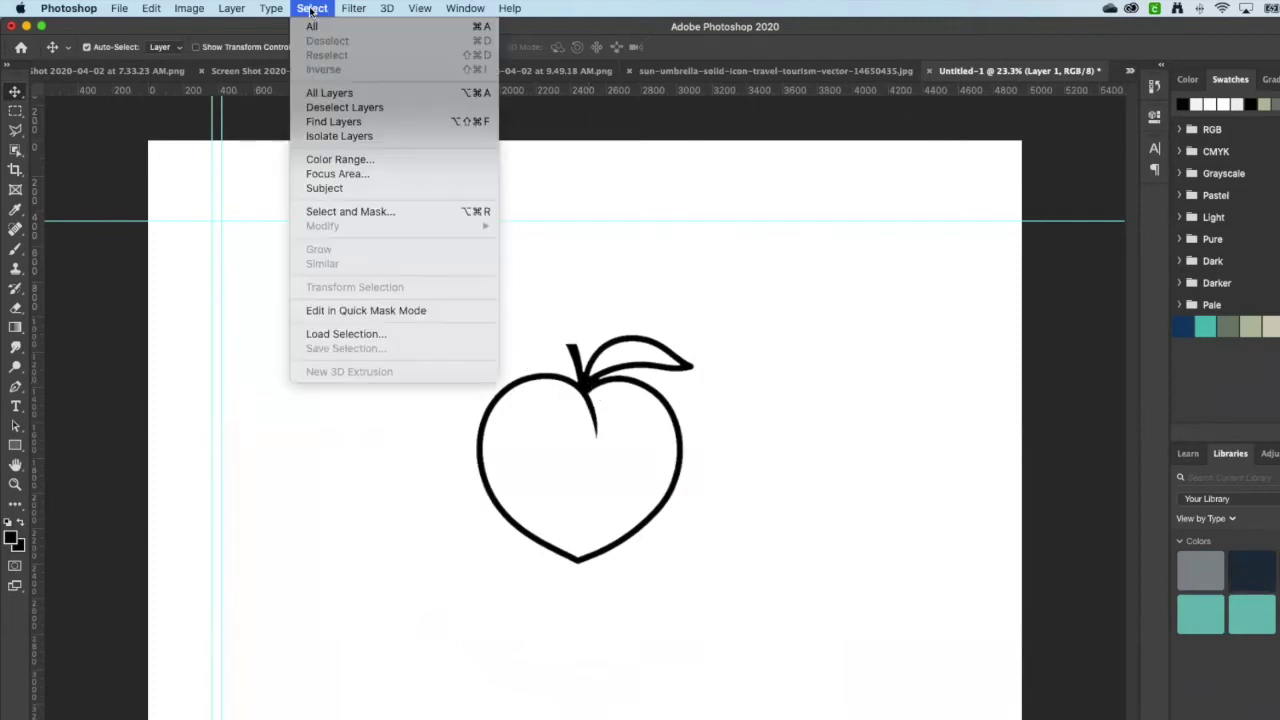
pyautogui.click(335, 159)
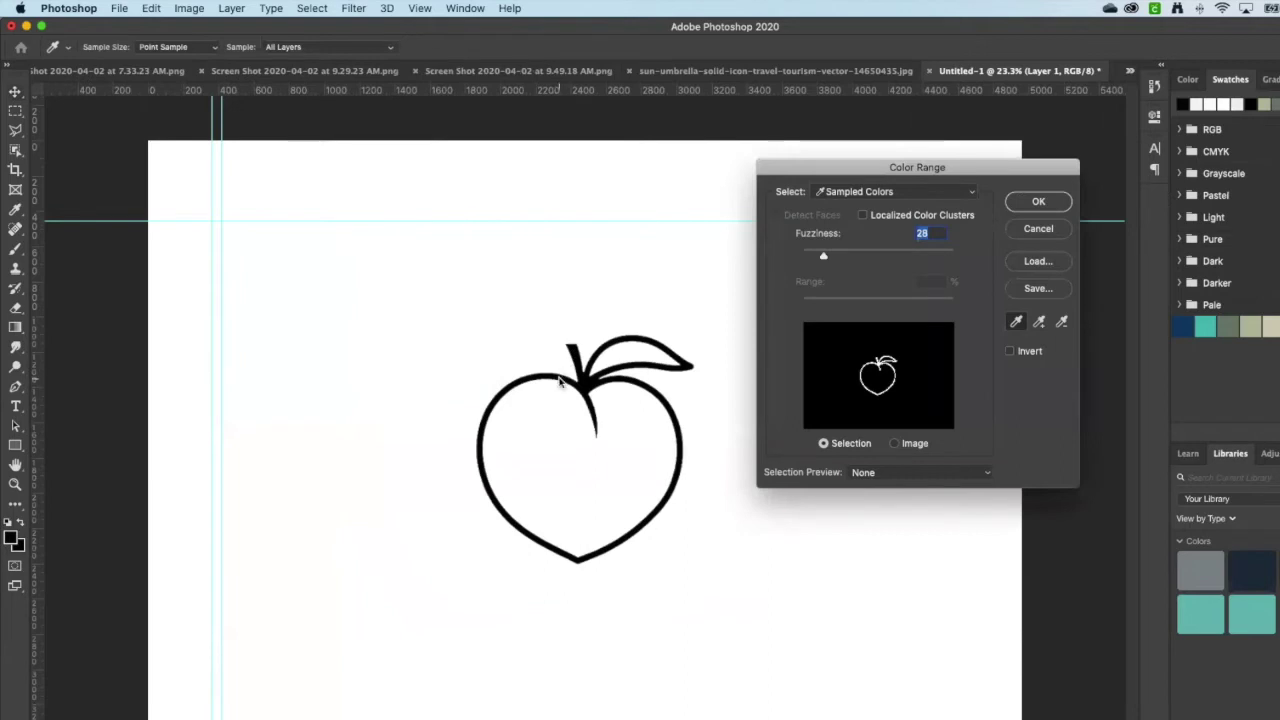
pyautogui.click(1036, 203)
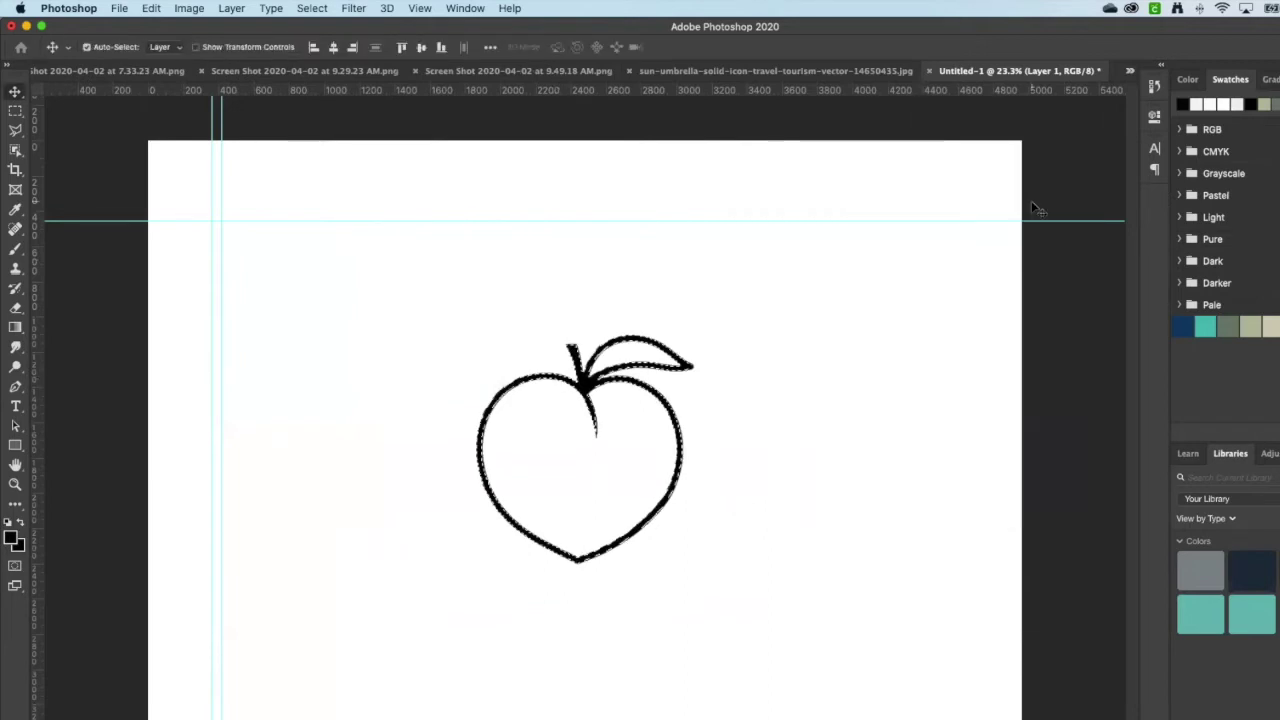
# Step: Set the foreground colour to light pink #e2b0b0
pyautogui.click(12, 540)
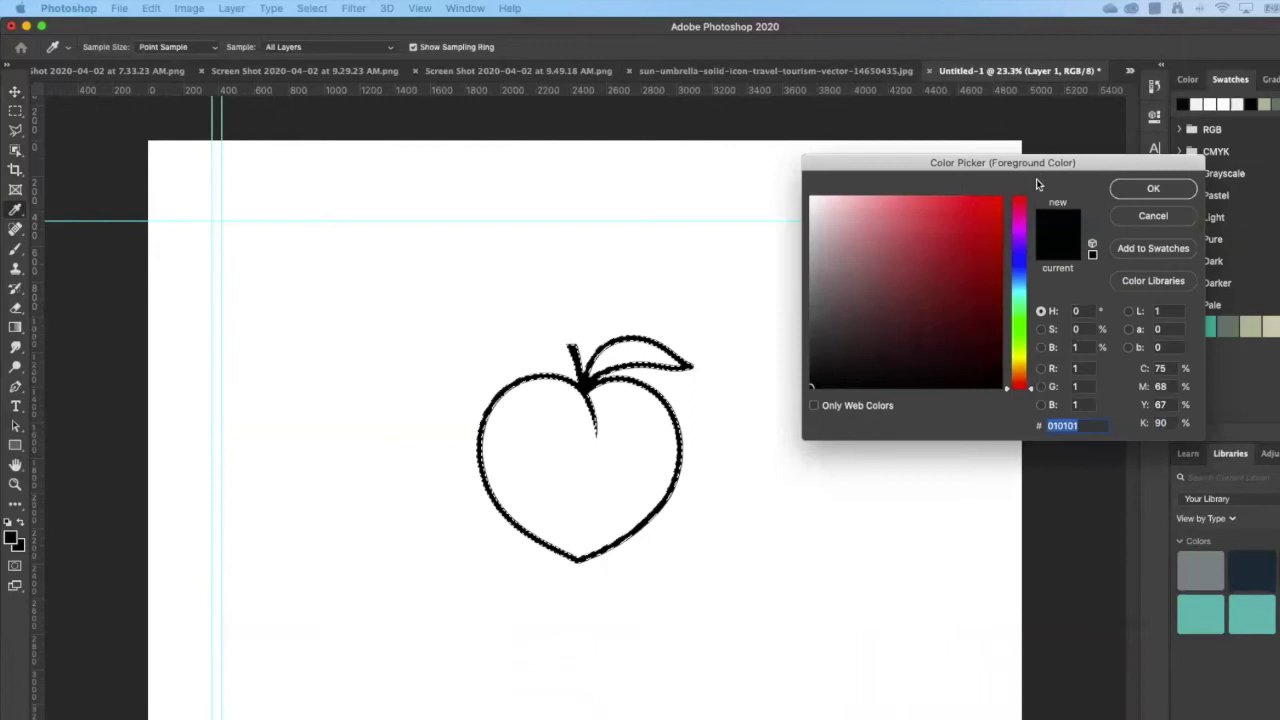
pyautogui.moveTo(1035, 180); pyautogui.dragTo(985, 201)
pyautogui.moveTo(837, 243)
pyautogui.mouseDown()
pyautogui.moveTo(808, 223)
pyautogui.moveTo(794, 233)
pyautogui.mouseUp()
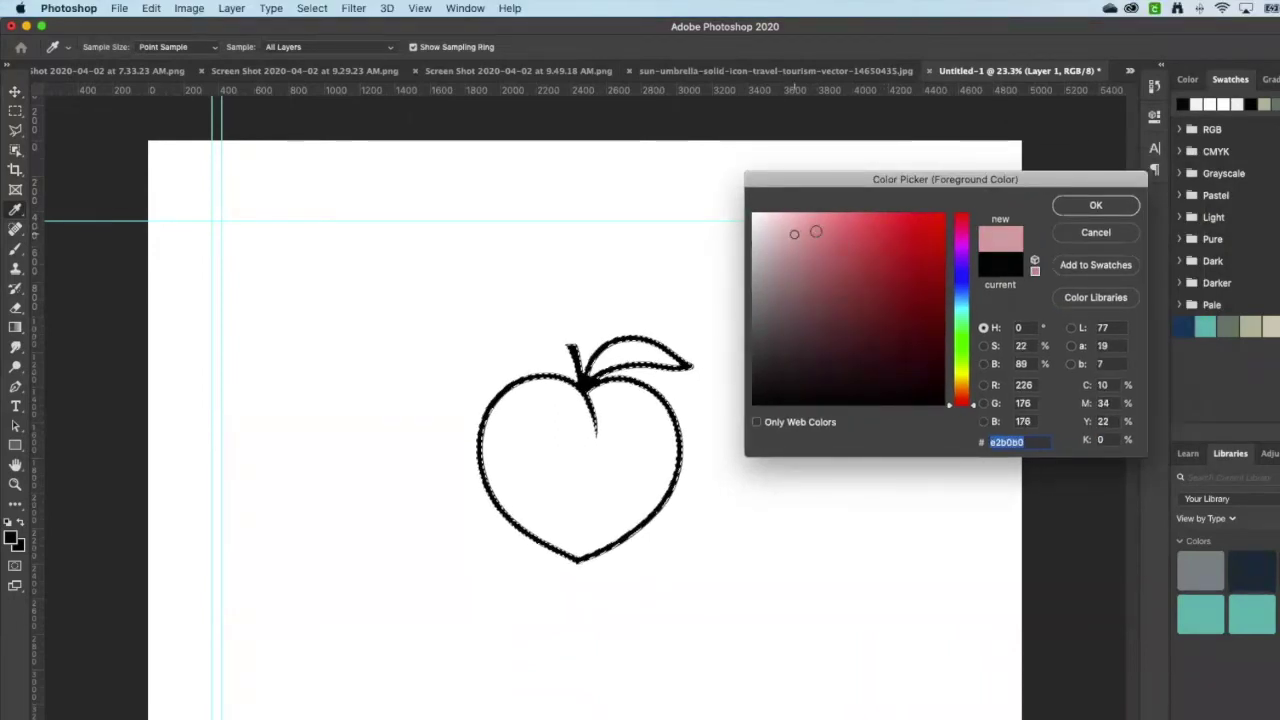
pyautogui.click(1096, 205)
pyautogui.press('v')
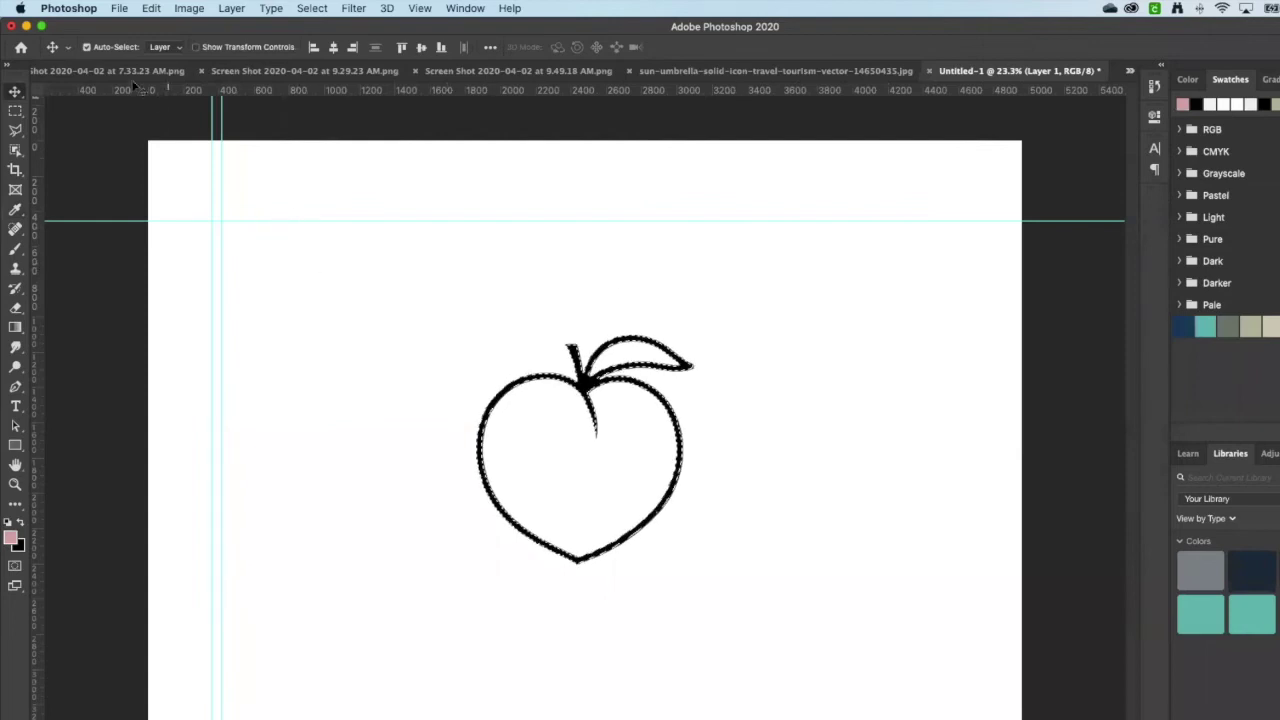
# Step: Fill the selected peach outline with the pink foreground colour
pyautogui.click(150, 10)
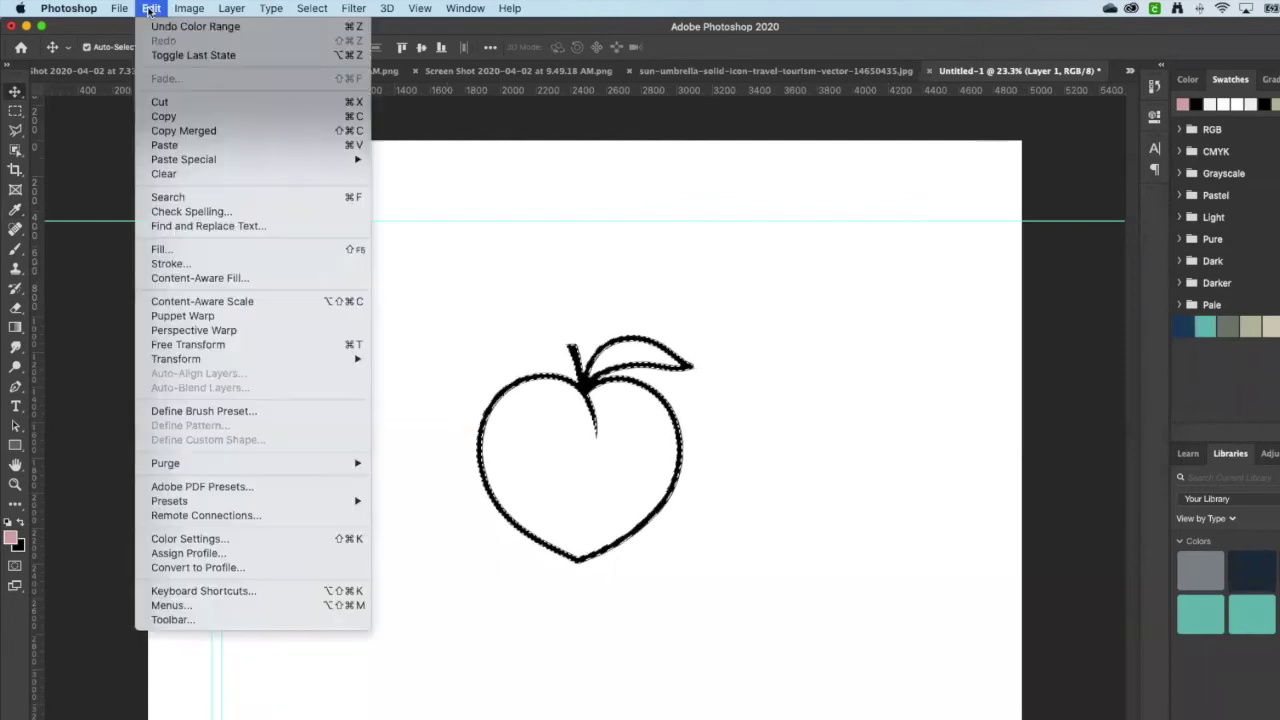
pyautogui.click(163, 250)
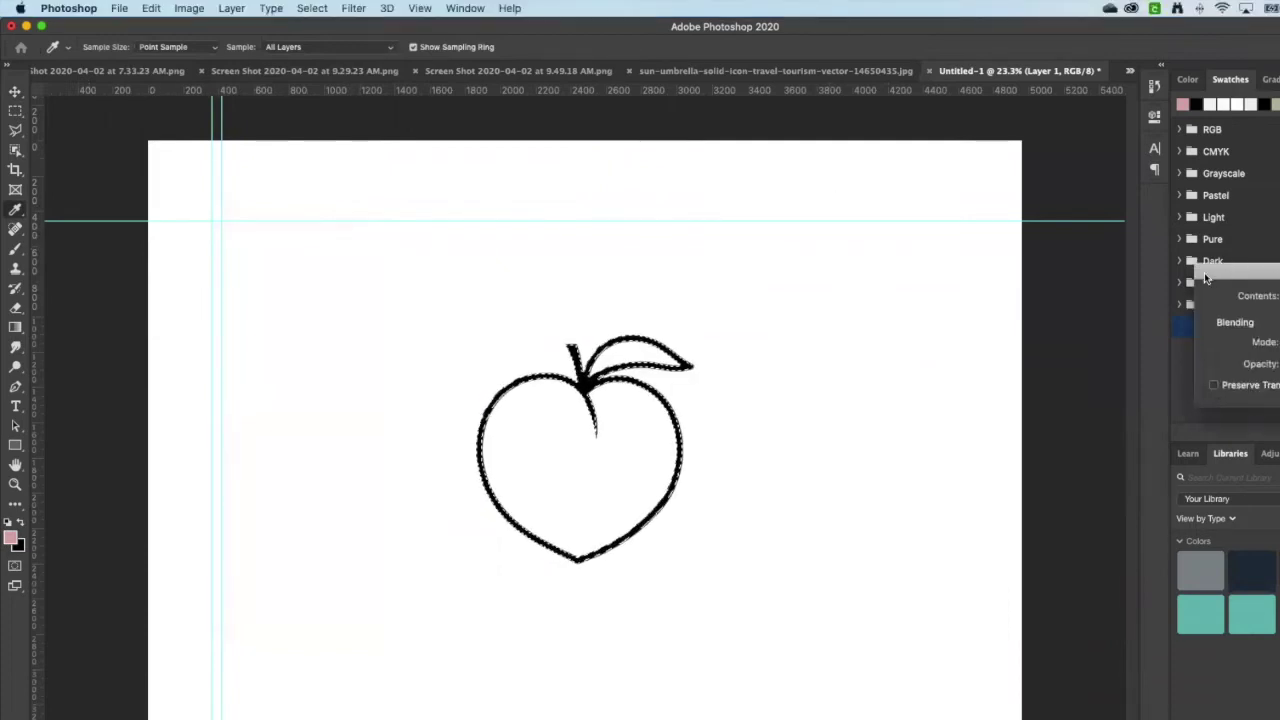
pyautogui.moveTo(873, 347); pyautogui.dragTo(887, 295)
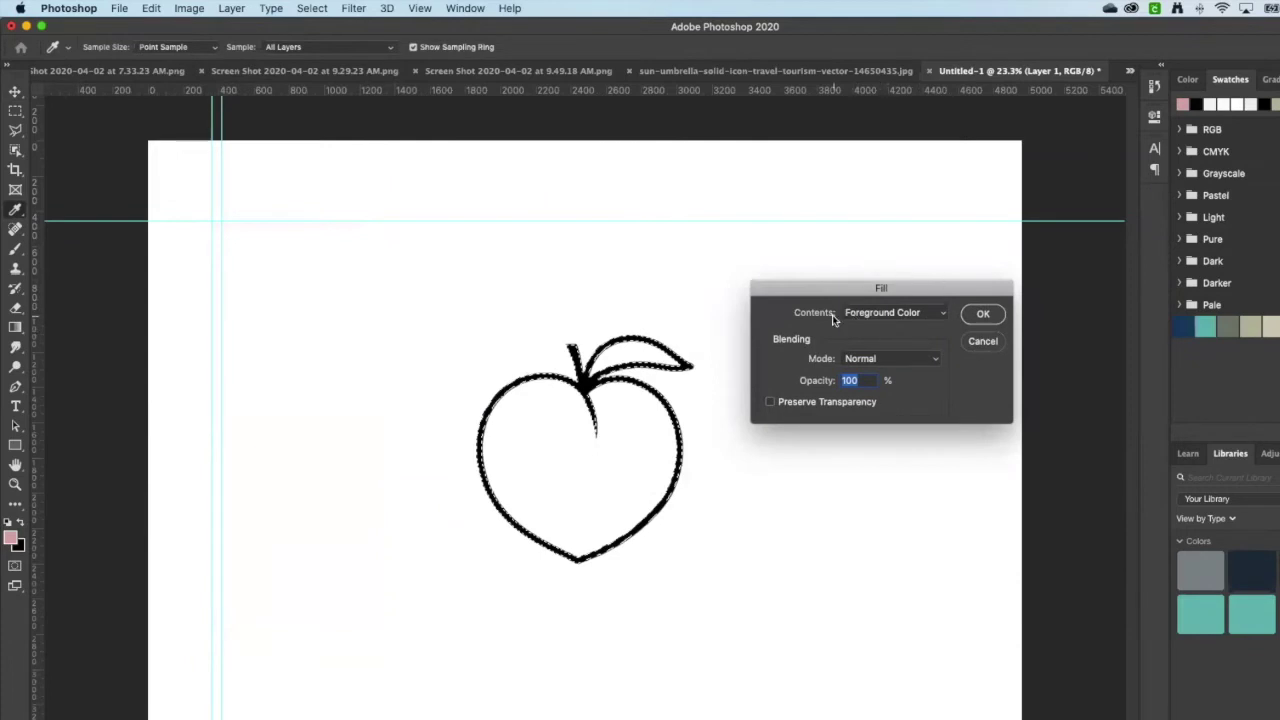
pyautogui.click(932, 318)
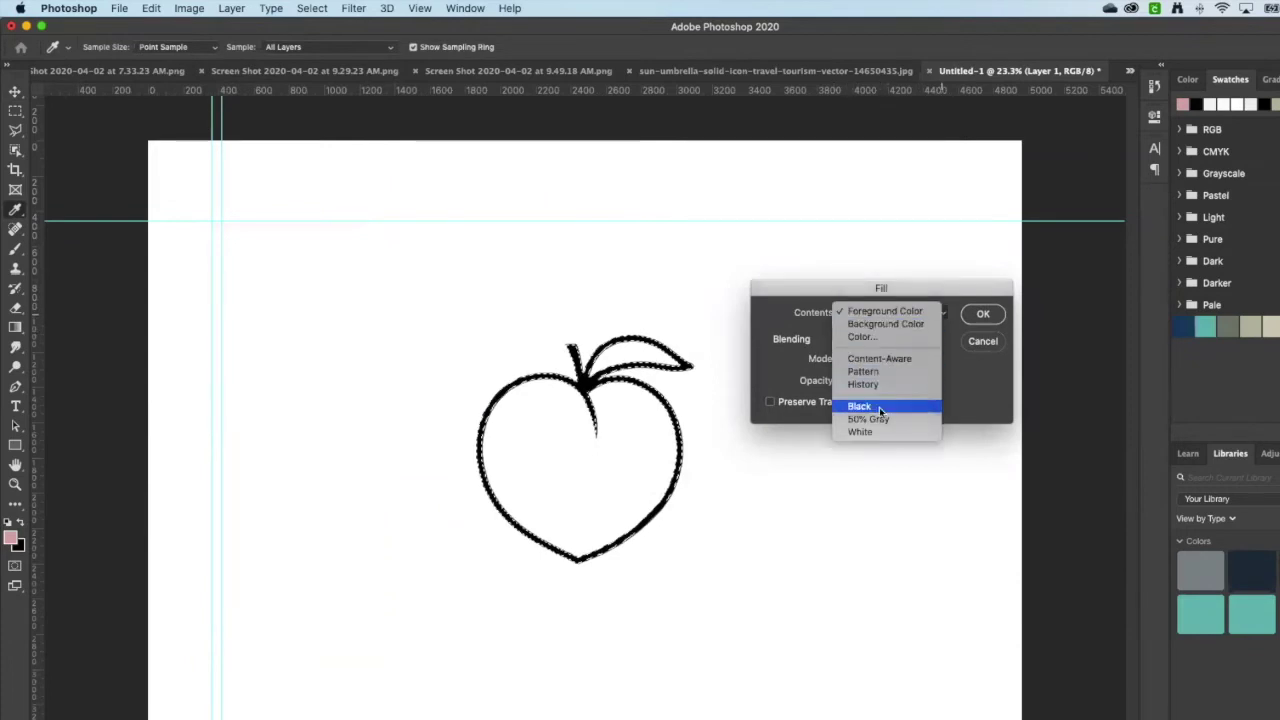
pyautogui.click(903, 313)
pyautogui.click(983, 314)
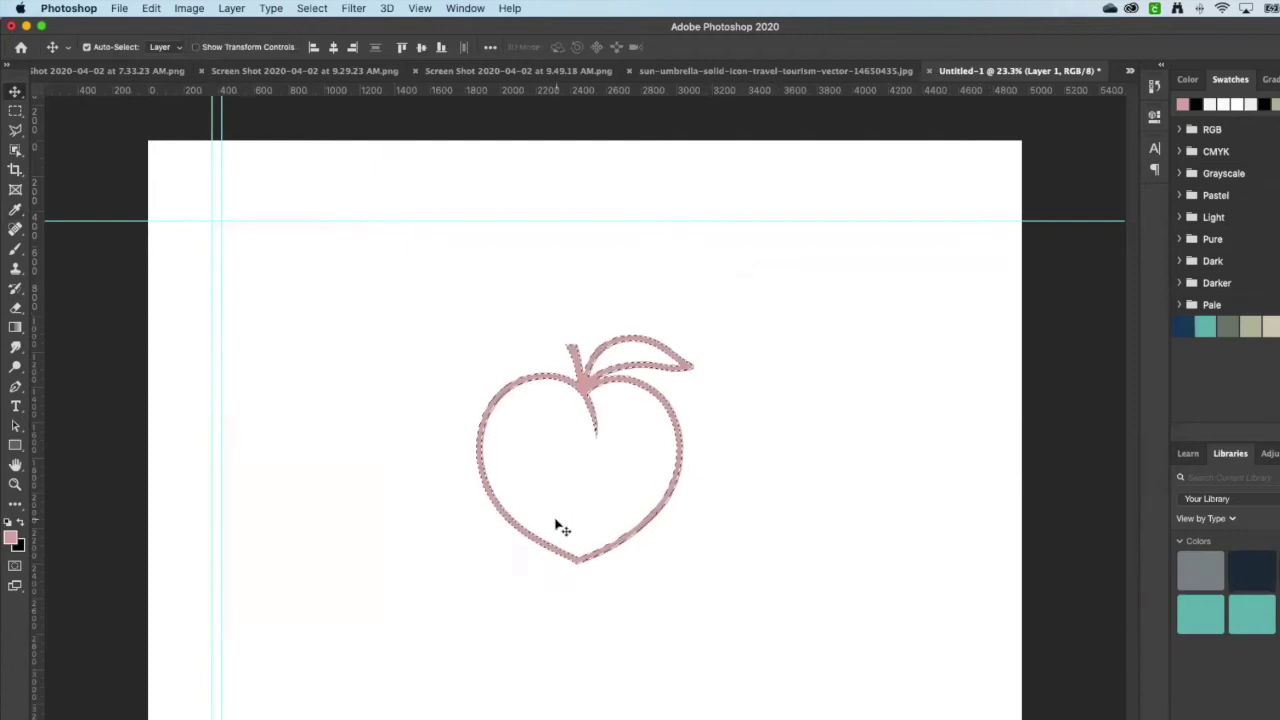
pyautogui.press('super+d')
pyautogui.scroll(2, 559, 528)
pyautogui.press('super+shift+d')
pyautogui.scroll(1, 559, 525)
pyautogui.scroll(-3, 557, 523)
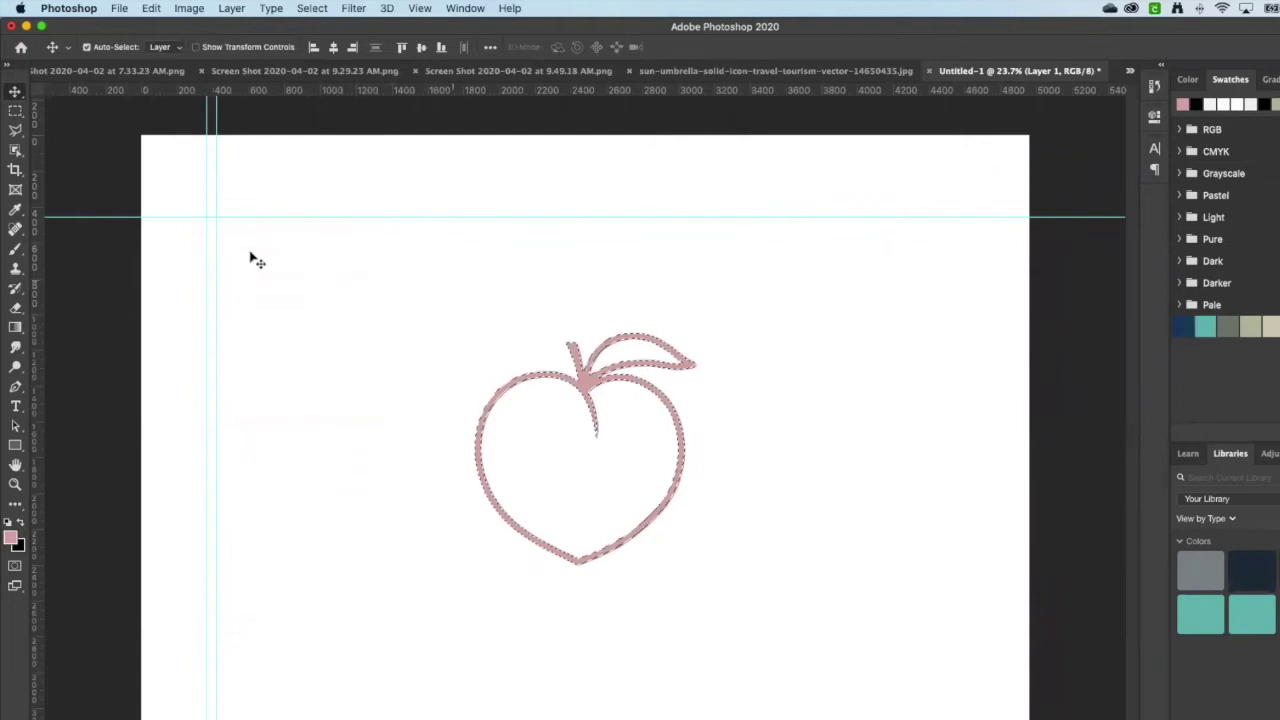
# Step: Deselect and move the pink peach slightly up and to the left
pyautogui.click(312, 8)
pyautogui.click(320, 40)
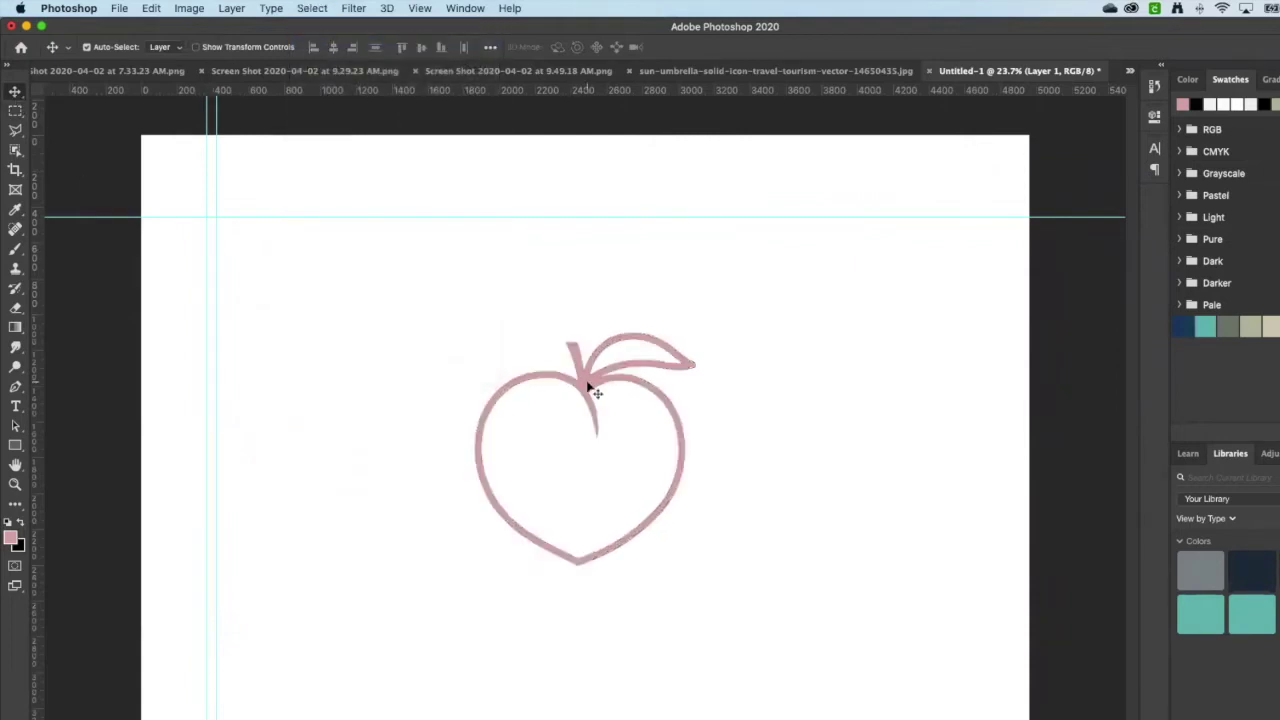
pyautogui.moveTo(580, 397)
pyautogui.mouseDown()
pyautogui.moveTo(423, 343)
pyautogui.moveTo(376, 273)
pyautogui.moveTo(535, 304)
pyautogui.moveTo(486, 426)
pyautogui.mouseUp()
pyautogui.scroll(5, 486, 426)
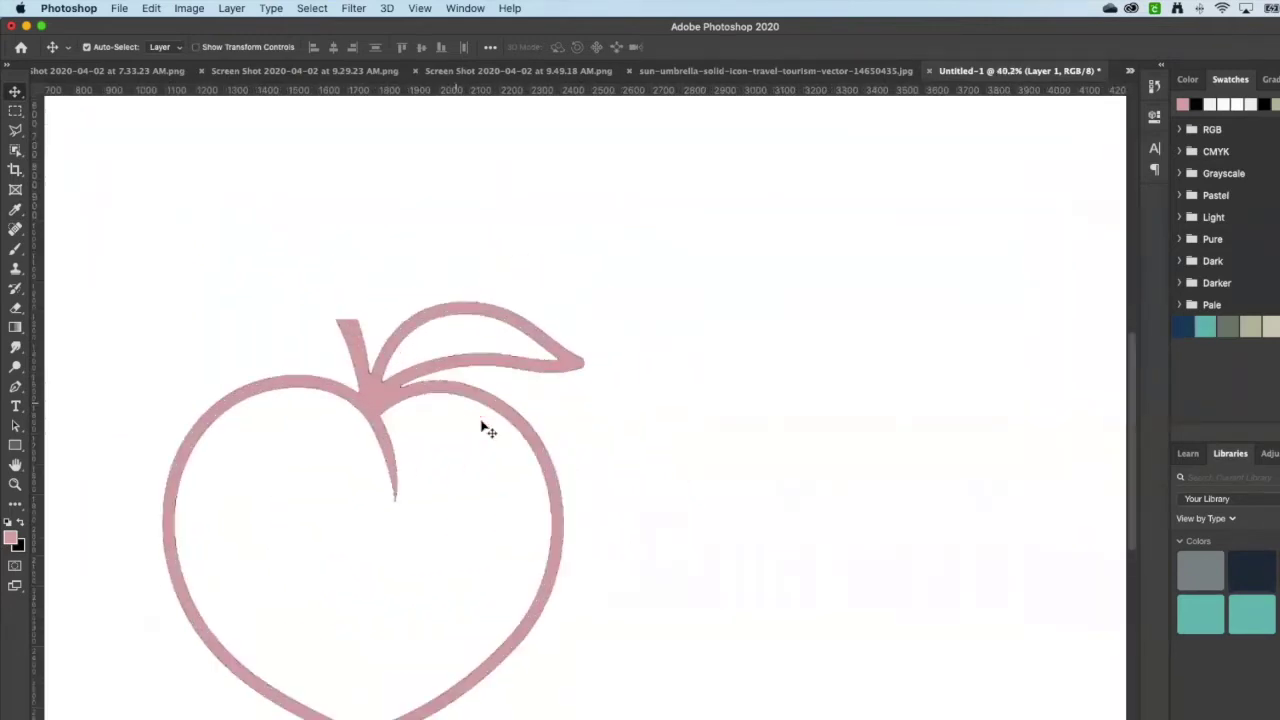
pyautogui.scroll(2, 486, 429)
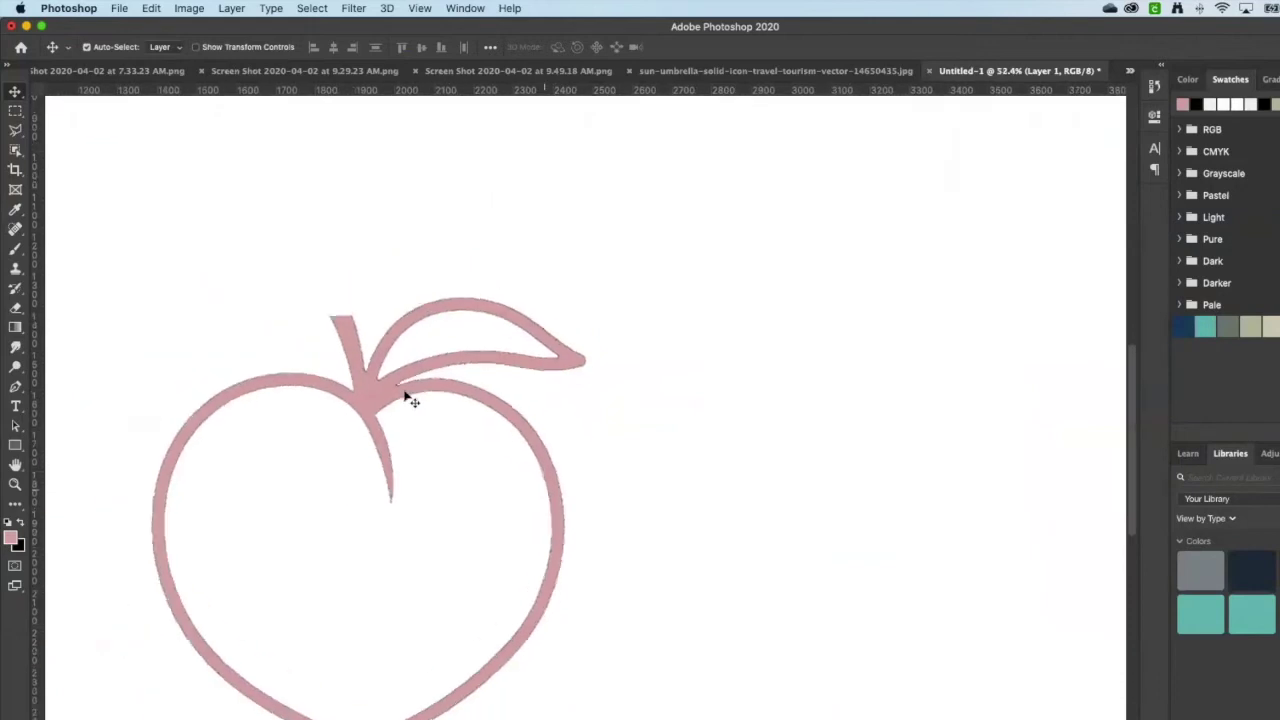
pyautogui.scroll(-4, 410, 398)
pyautogui.moveTo(429, 403); pyautogui.dragTo(533, 311)
pyautogui.scroll(-3, 537, 320)
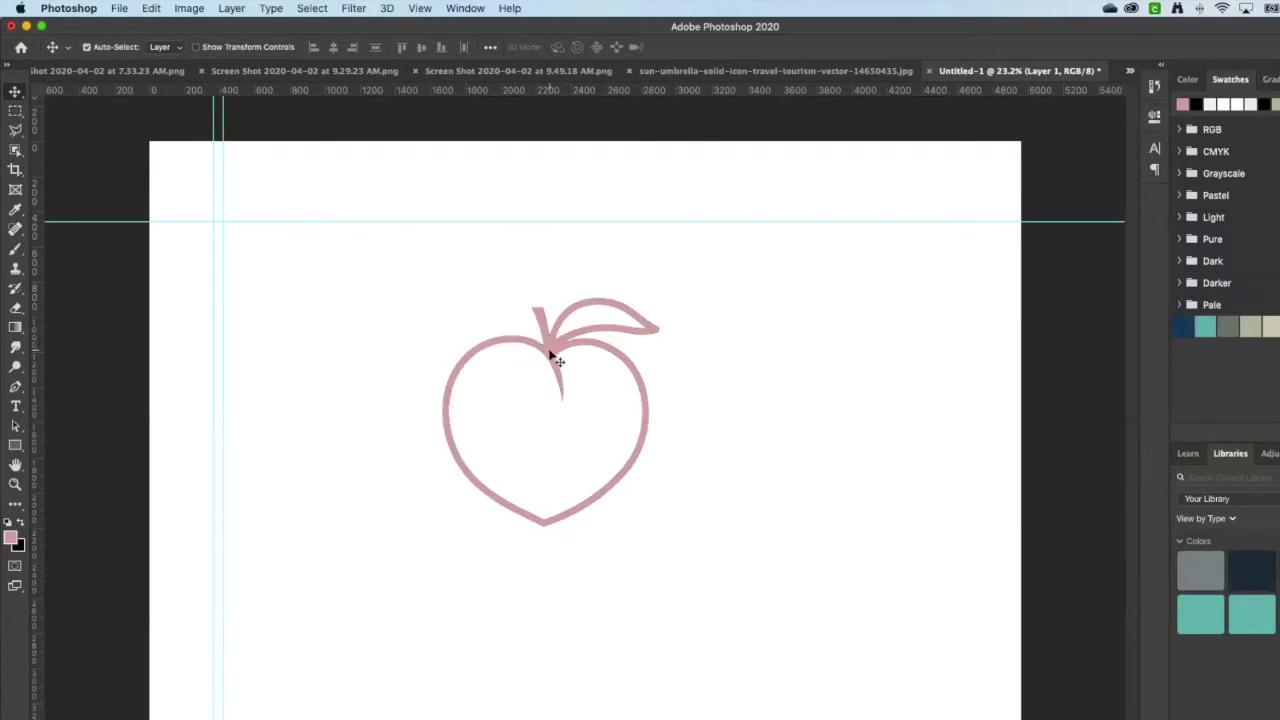
# Step: Select all of the 7.33.23 AM landscape photo, then return to Untitled-1
pyautogui.click(483, 72)
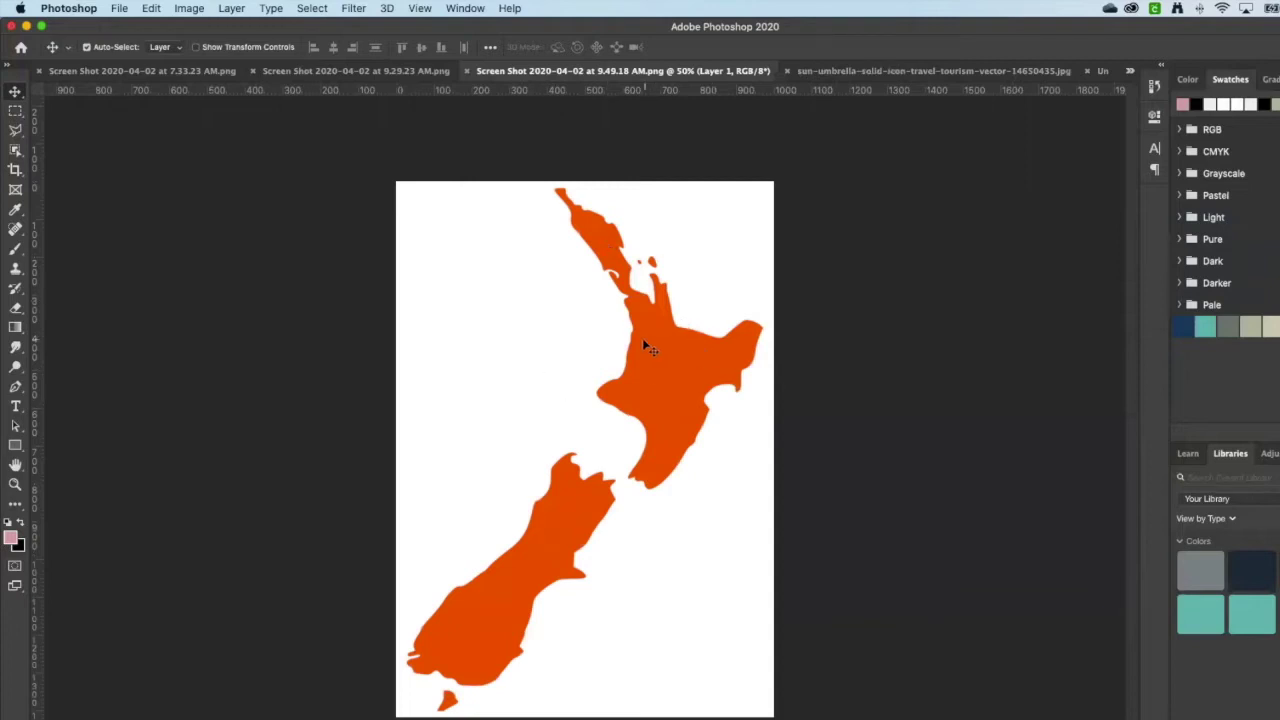
pyautogui.click(934, 72)
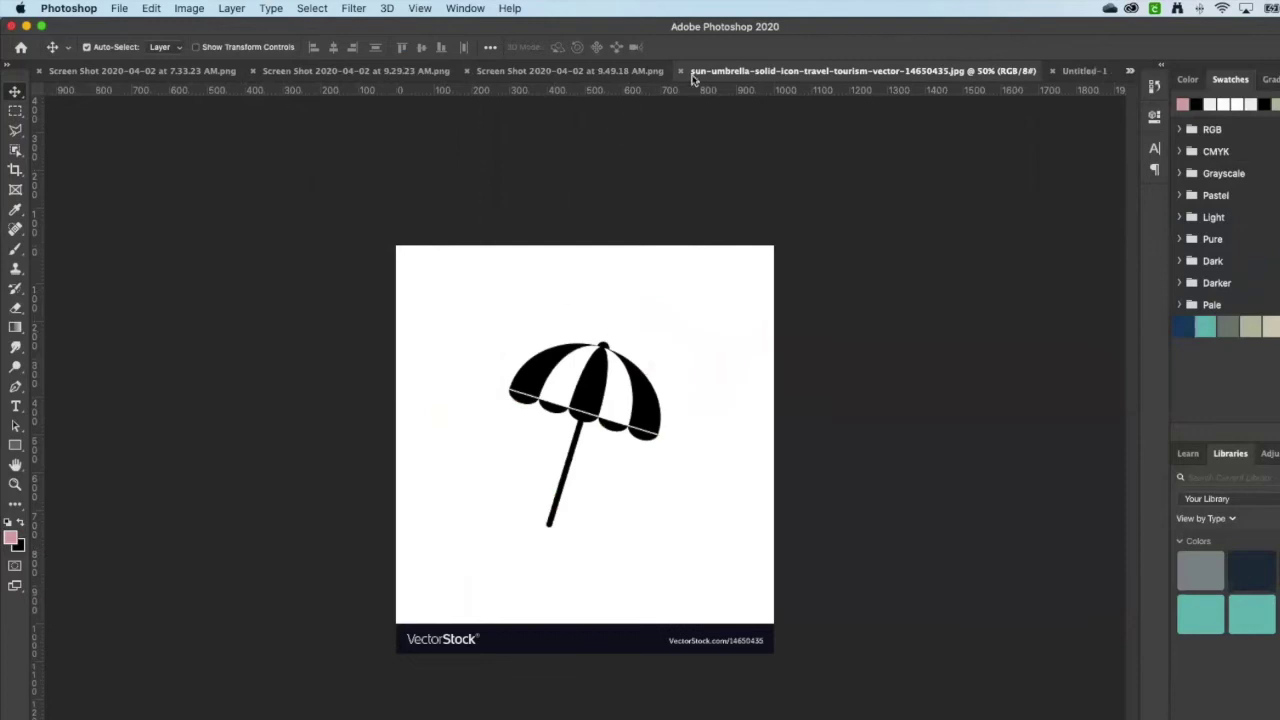
pyautogui.click(1100, 72)
pyautogui.click(1130, 71)
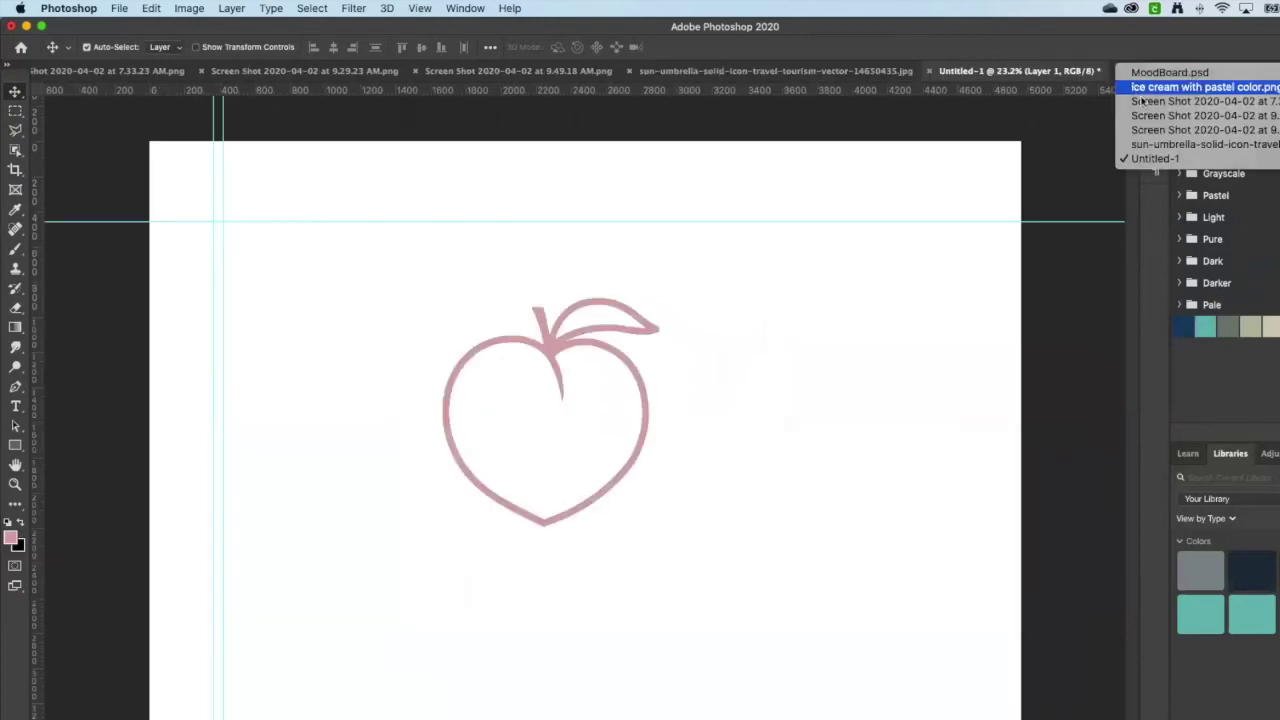
pyautogui.click(1145, 104)
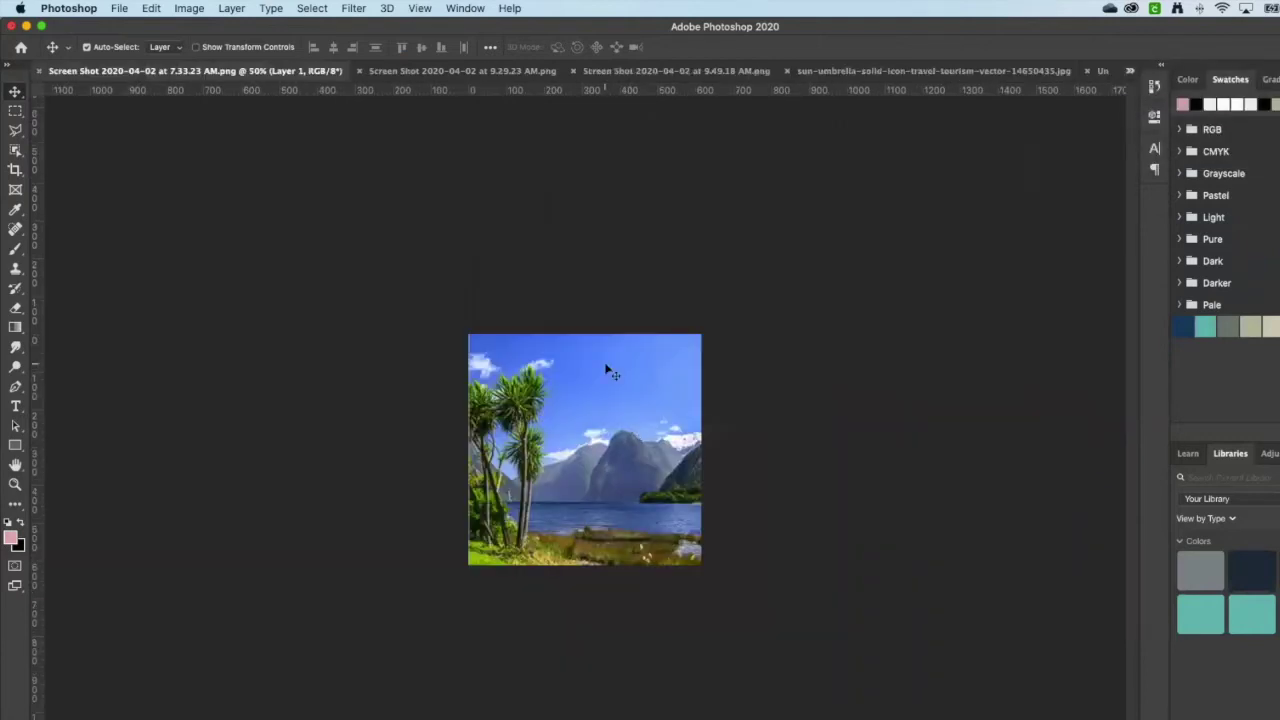
pyautogui.press('super+a')
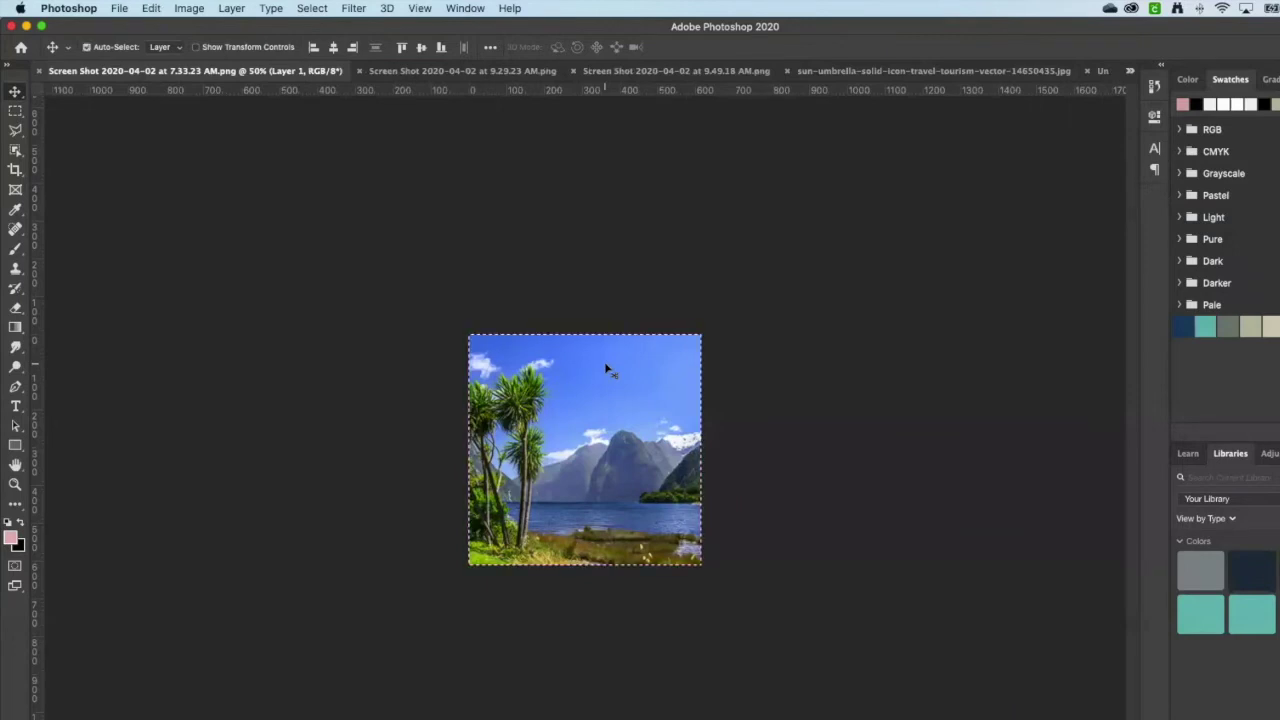
pyautogui.click(1130, 71)
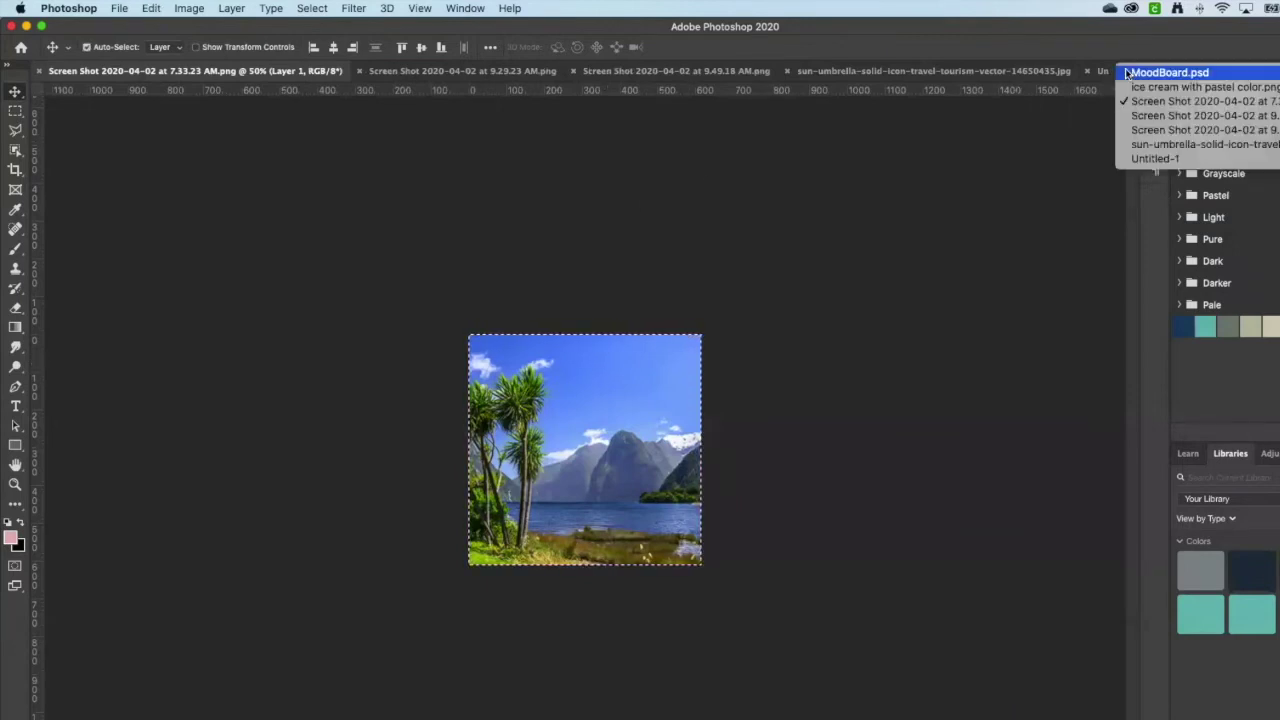
pyautogui.click(1152, 160)
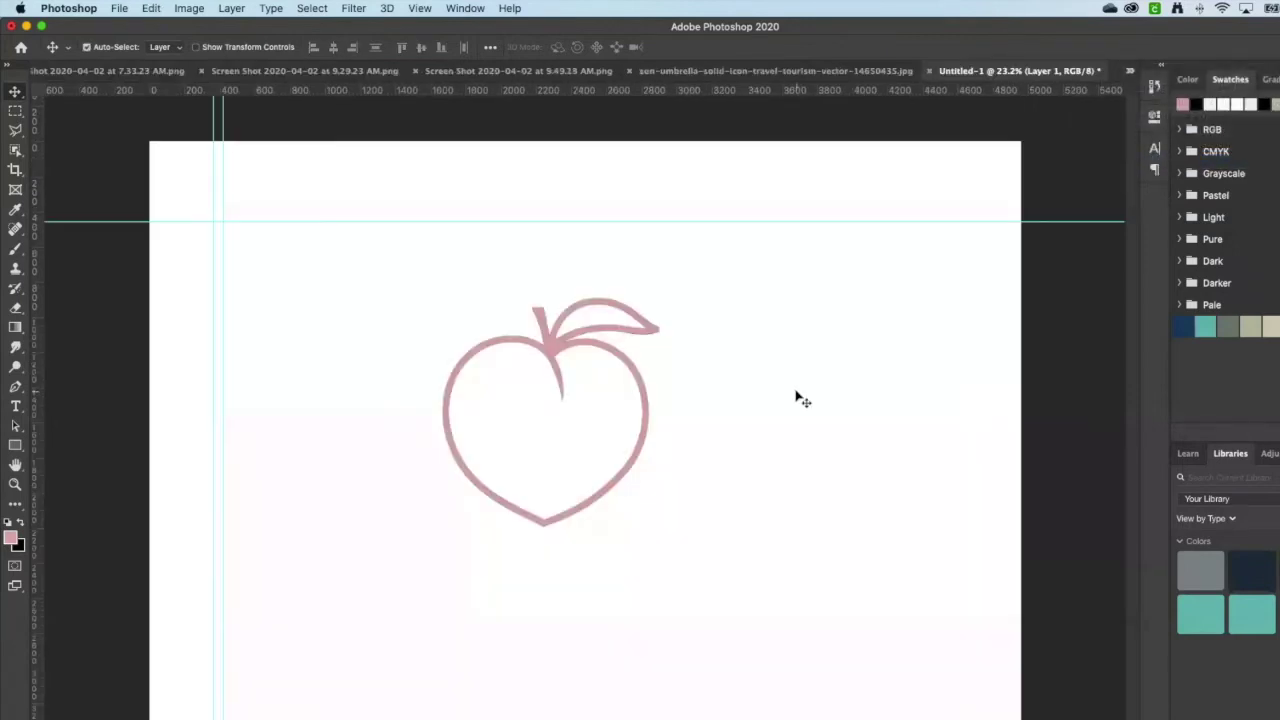
# Step: Paste the landscape photo as Layer 2, move it upper right and enlarge it
pyautogui.press('super+v')
pyautogui.moveTo(575, 454); pyautogui.dragTo(793, 345)
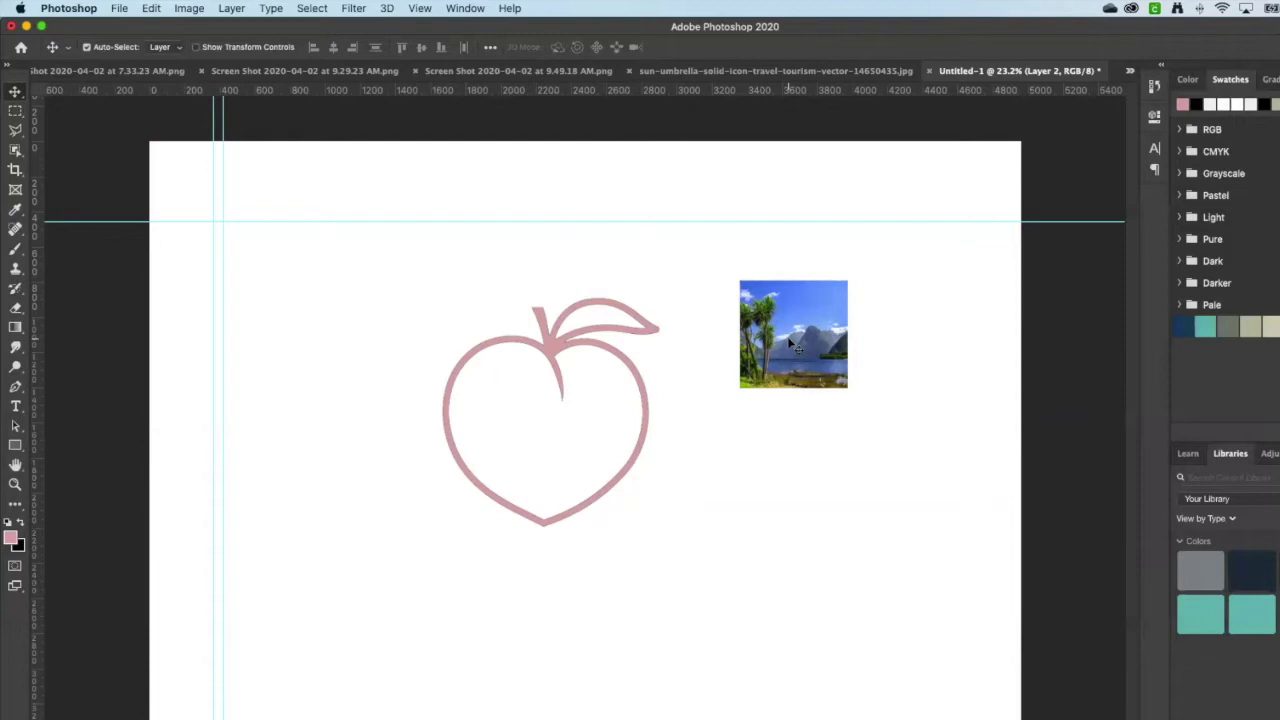
pyautogui.press('super+t')
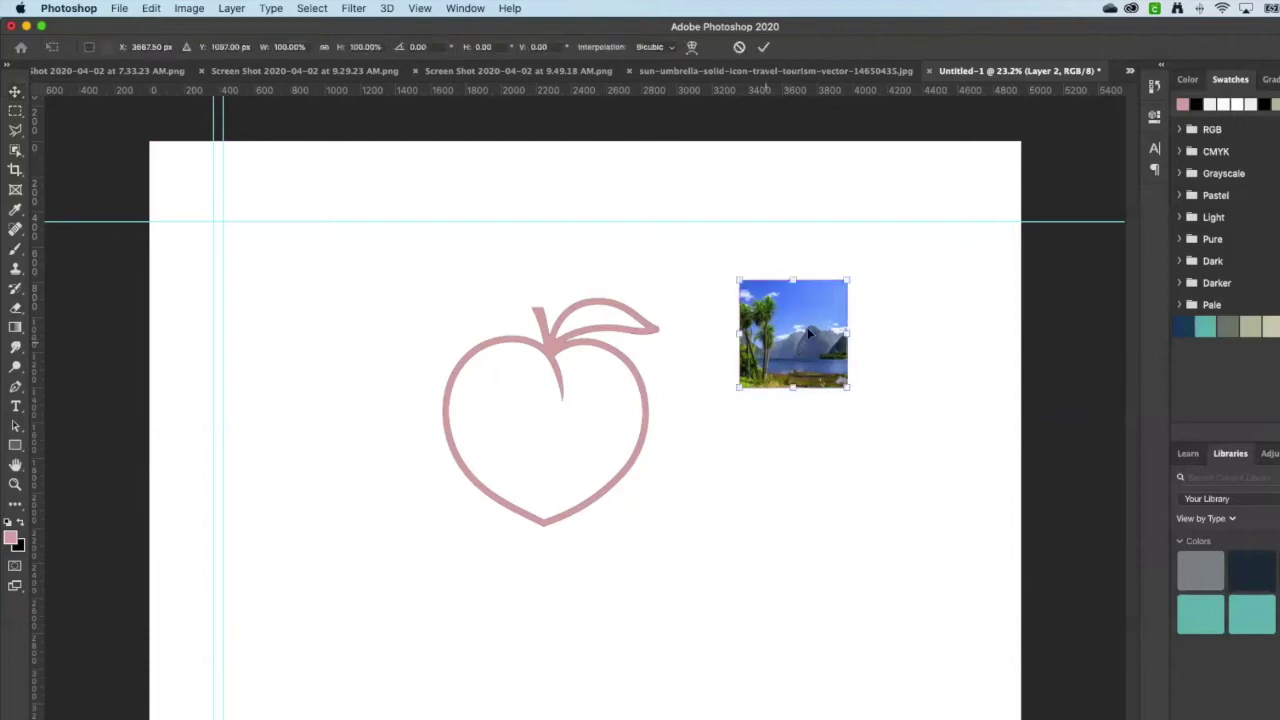
pyautogui.moveTo(737, 281); pyautogui.dragTo(642, 184)
pyautogui.moveTo(847, 387); pyautogui.dragTo(958, 466)
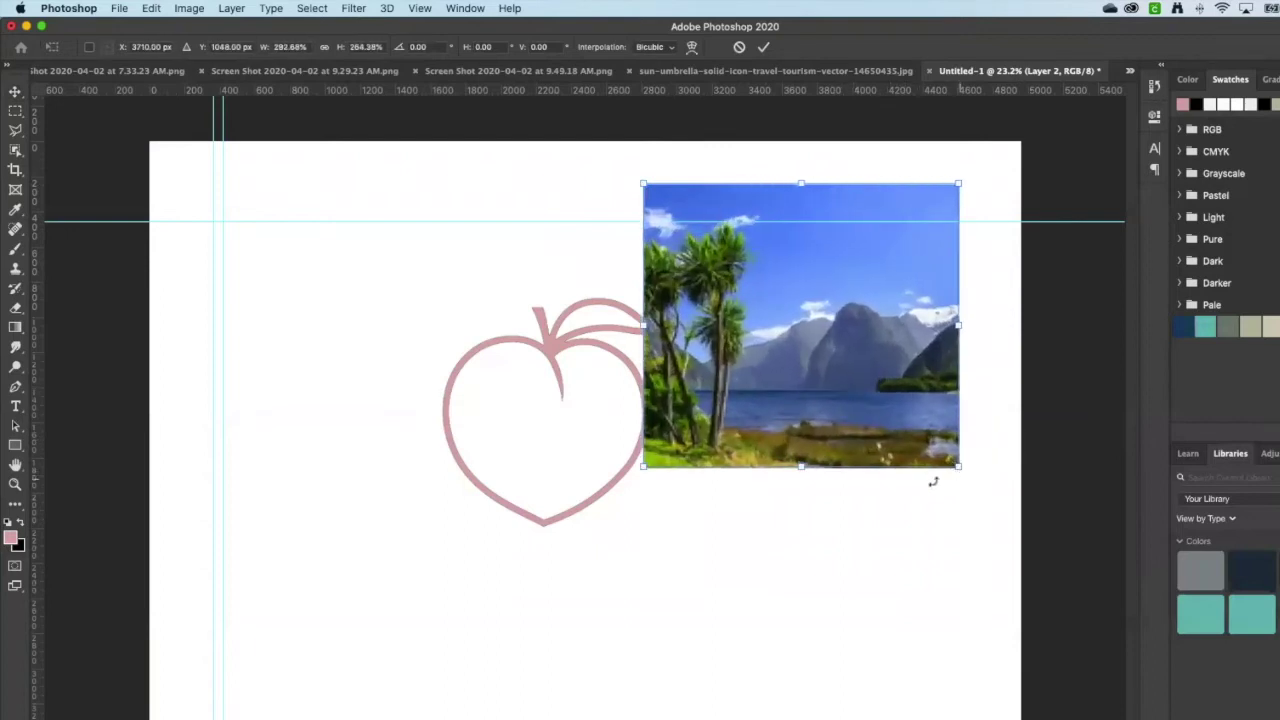
pyautogui.click(188, 9)
pyautogui.click(188, 9)
pyautogui.press('Return')
# Step: Rotate the photo about 9.9° with Free Transform and move it lower right of the peach
pyautogui.click(188, 9)
pyautogui.moveTo(200, 49)
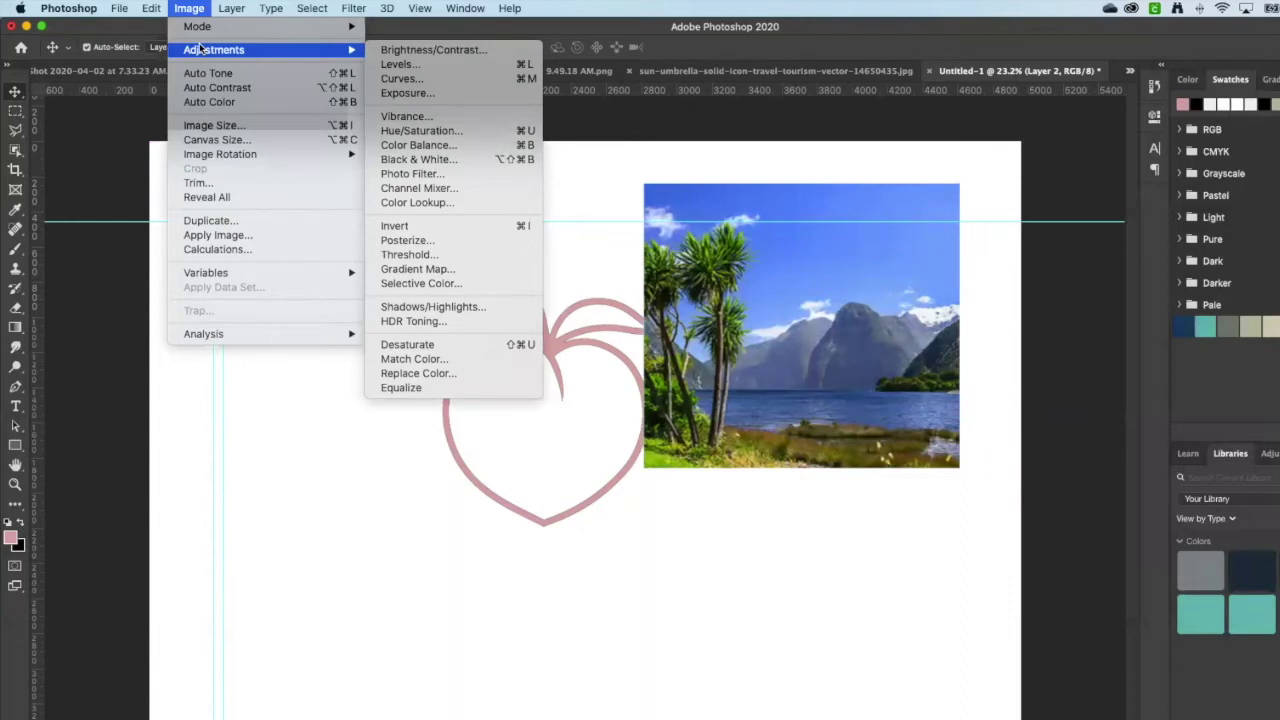
pyautogui.moveTo(156, 9)
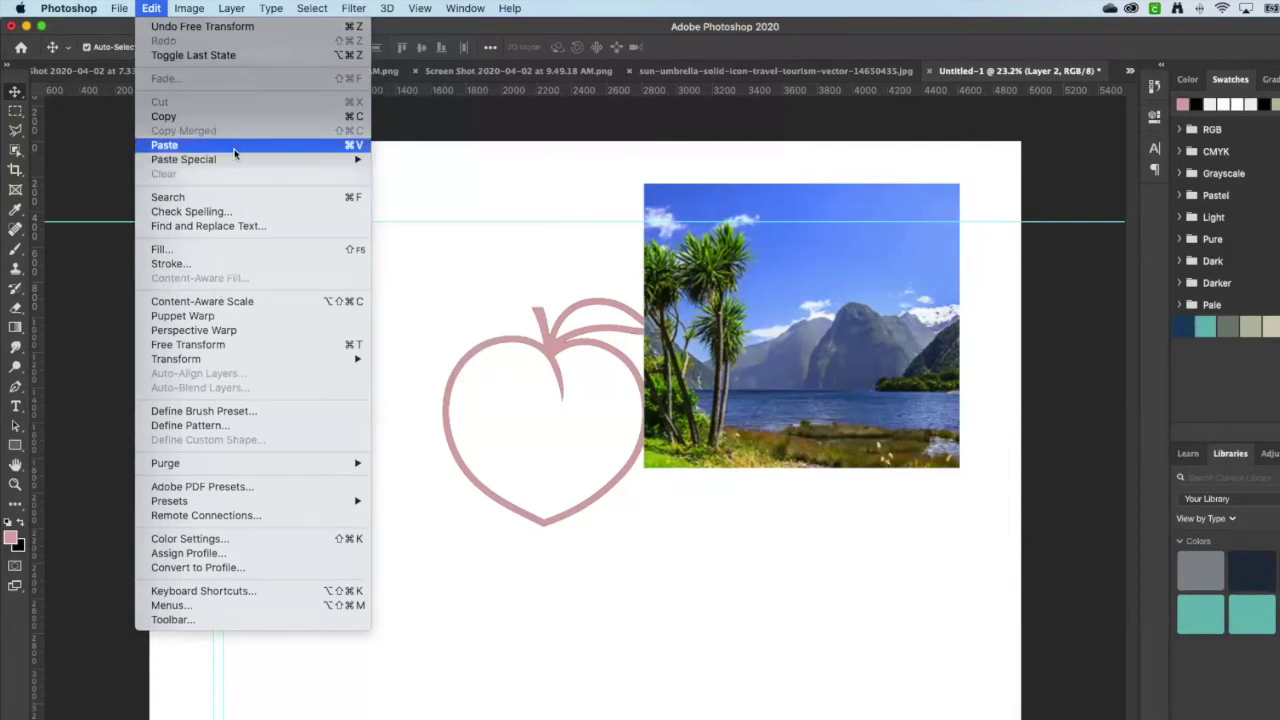
pyautogui.moveTo(205, 9)
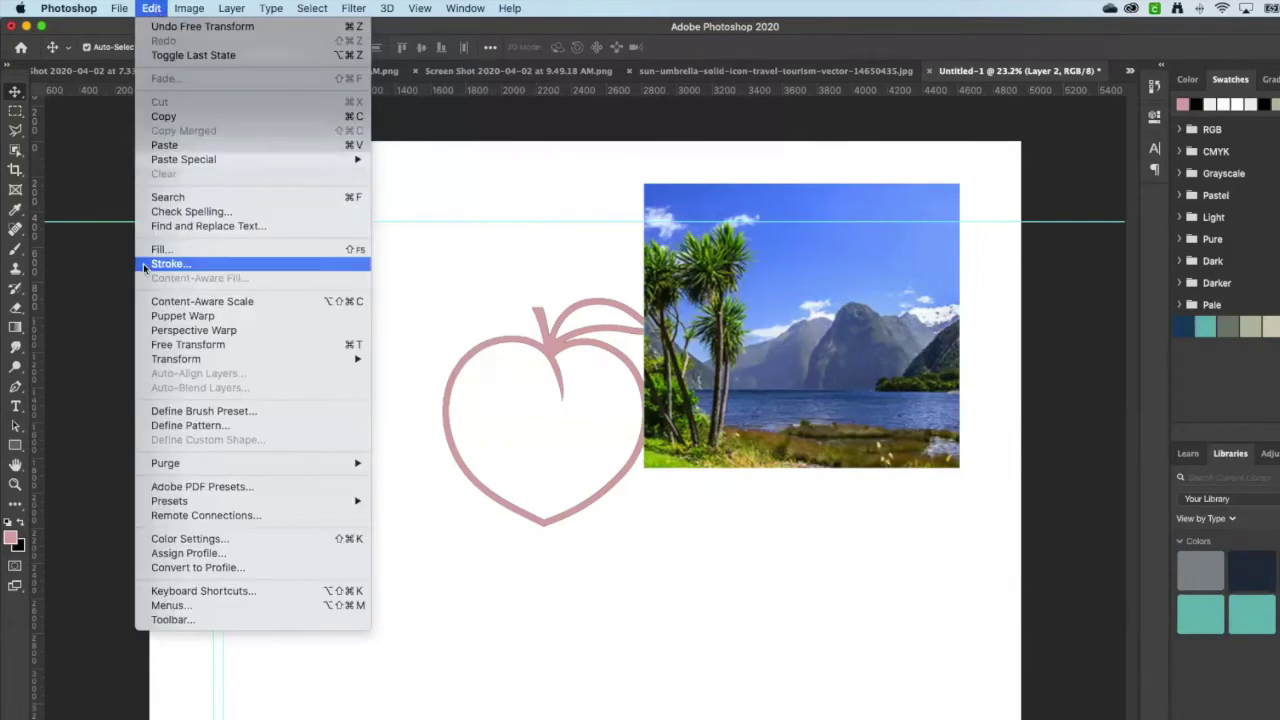
pyautogui.click(183, 348)
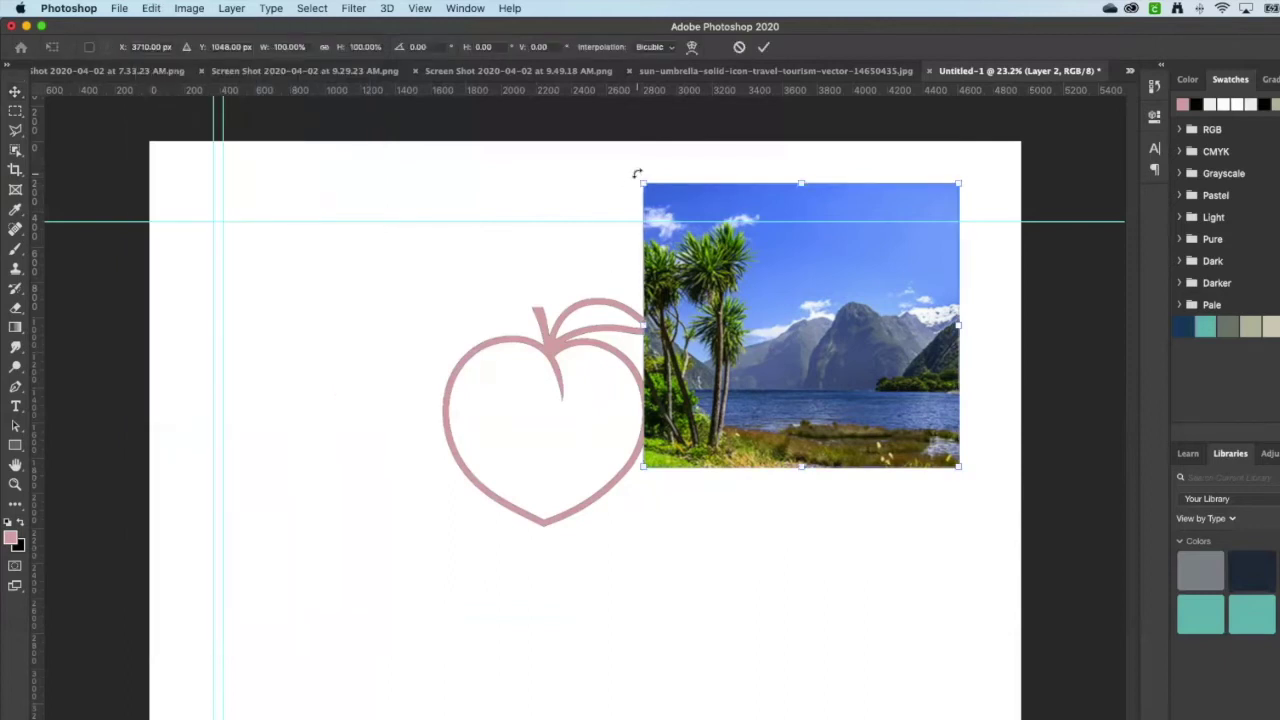
pyautogui.moveTo(637, 174); pyautogui.dragTo(616, 327)
pyautogui.moveTo(602, 199); pyautogui.dragTo(678, 170)
pyautogui.moveTo(794, 266); pyautogui.dragTo(809, 376)
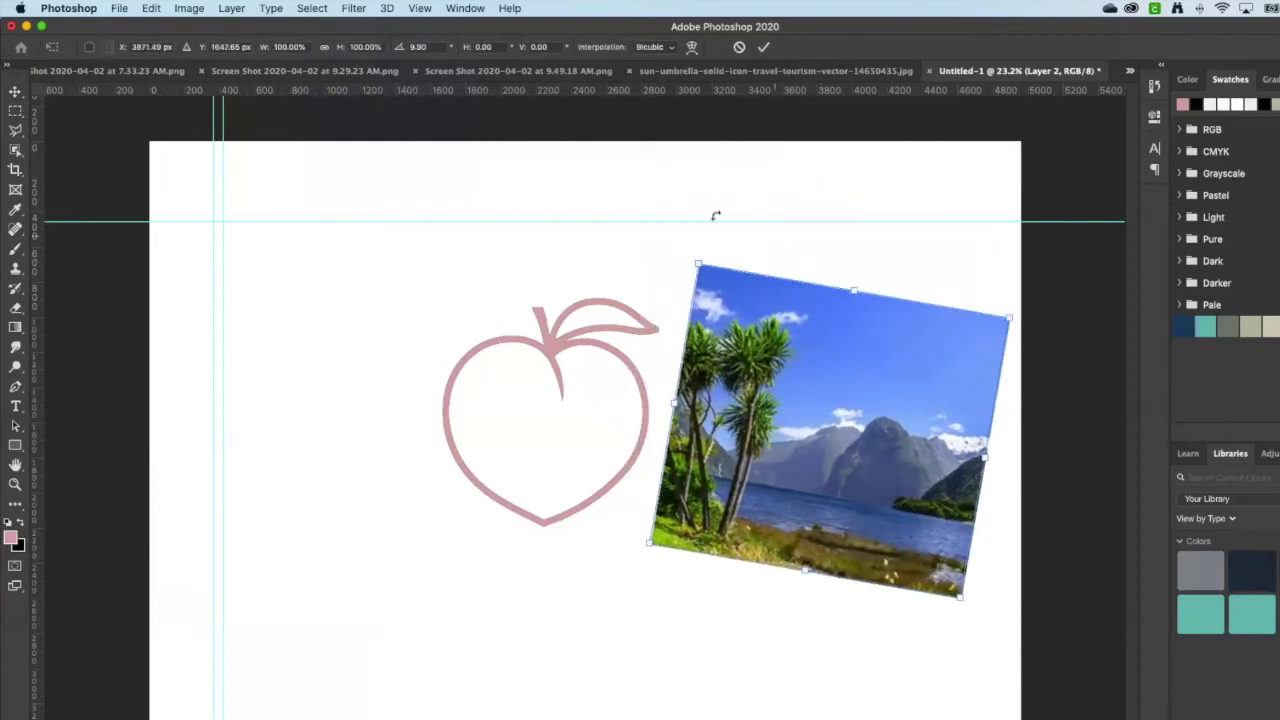
pyautogui.click(16, 92)
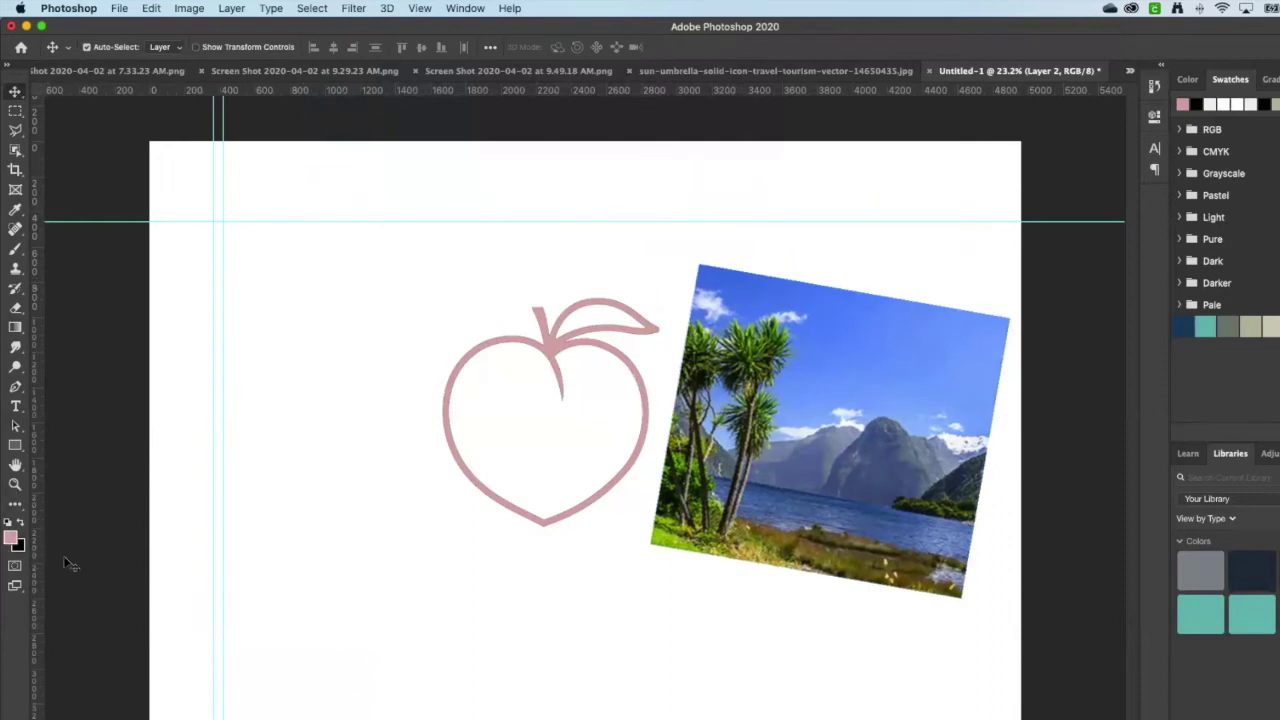
# Step: Sample the photo's sky blue (4082eb) as foreground colour, then switch to the 9.49.18 AM map screenshot
pyautogui.click(11, 539)
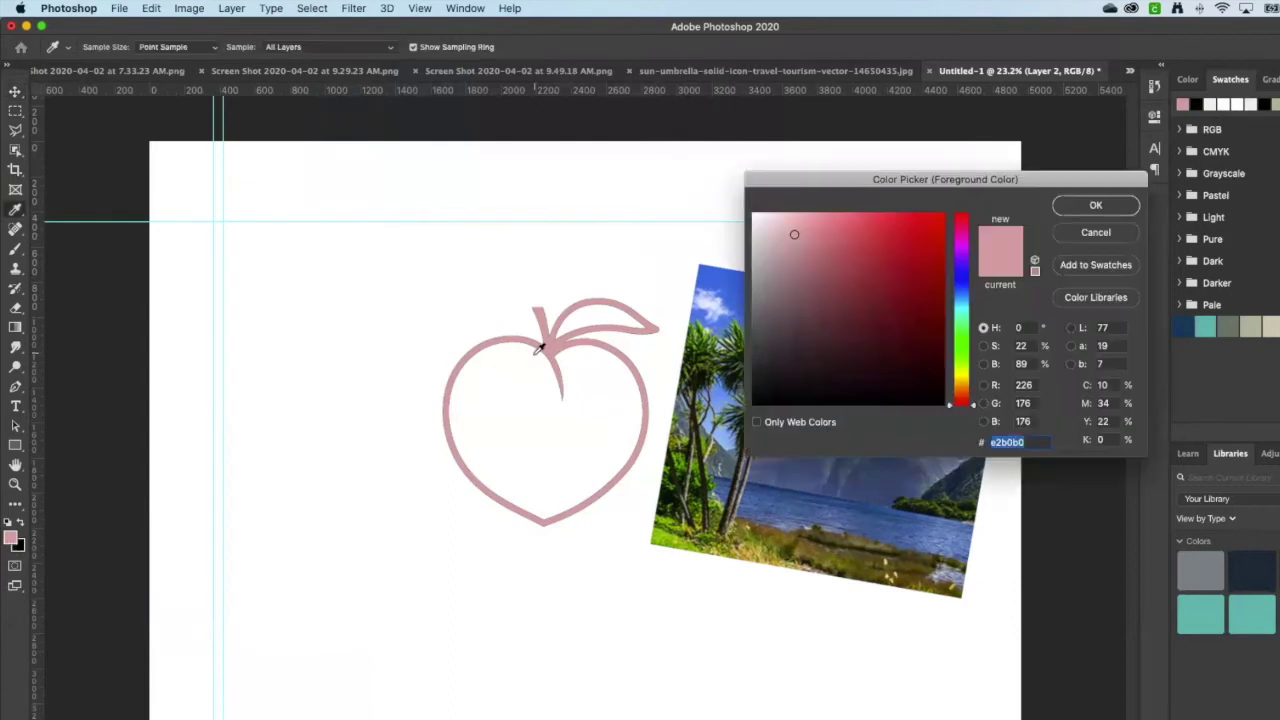
pyautogui.moveTo(798, 183); pyautogui.dragTo(190, 158)
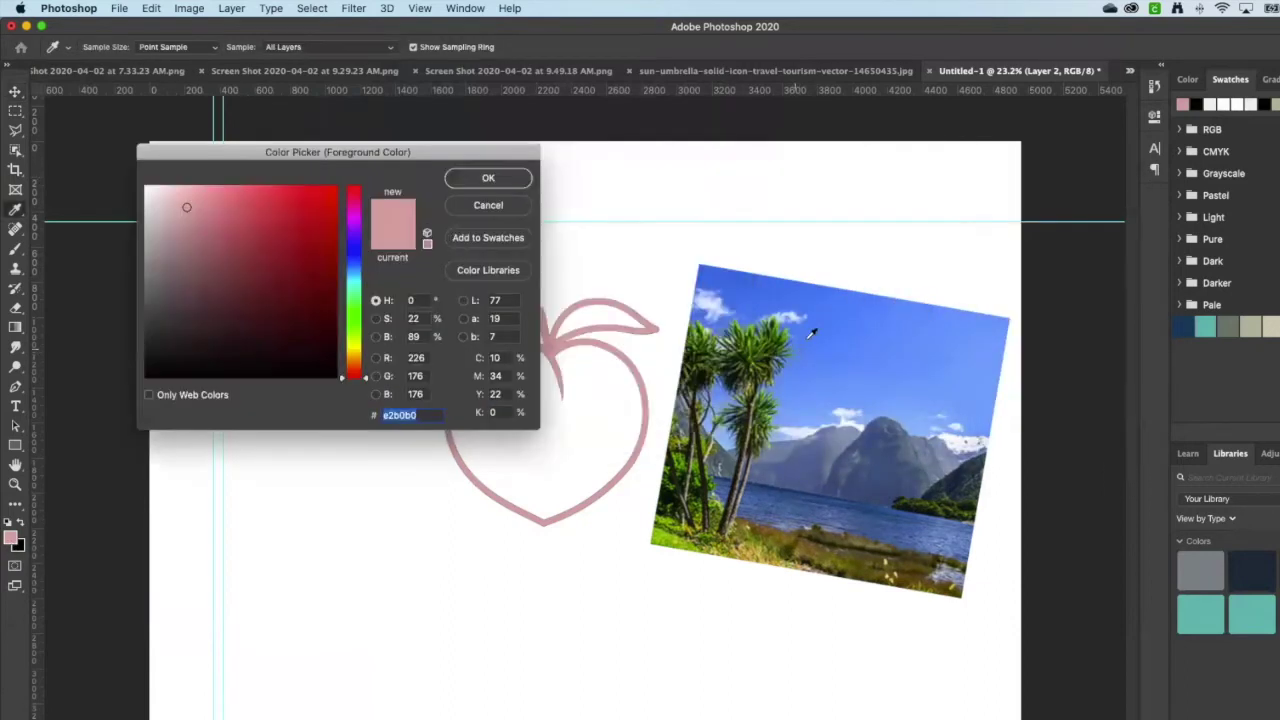
pyautogui.click(757, 285)
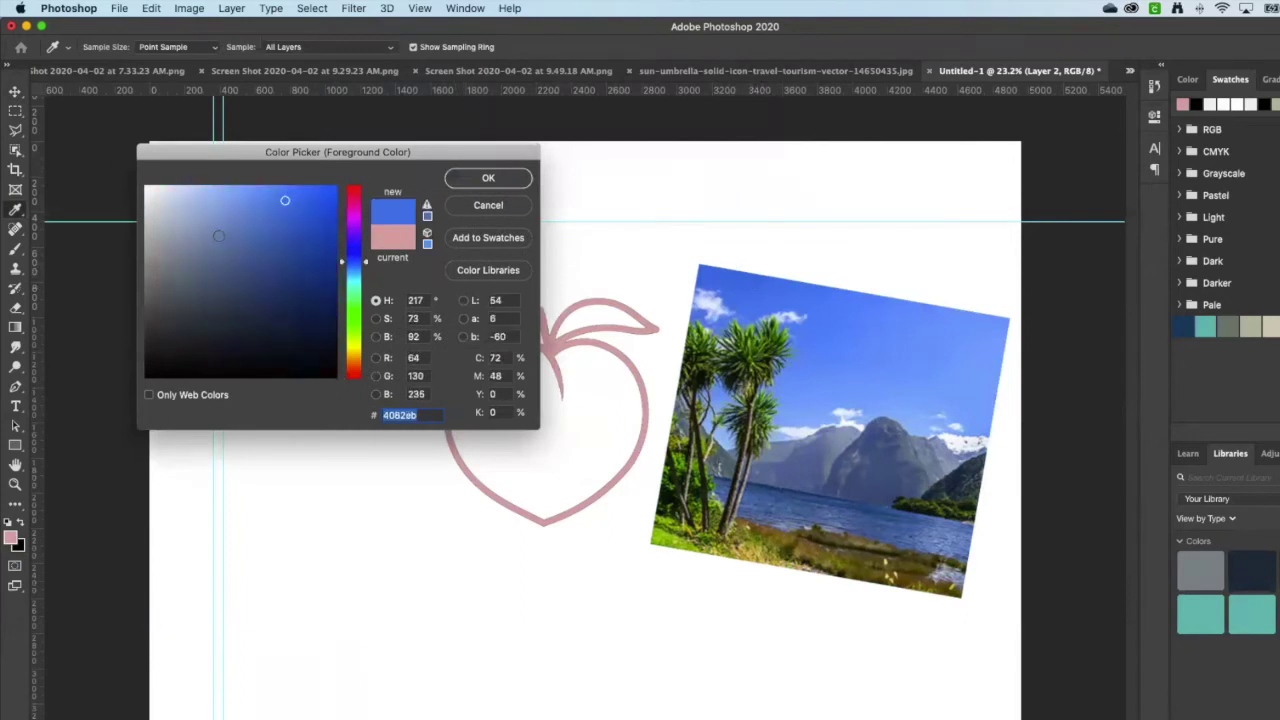
pyautogui.click(486, 178)
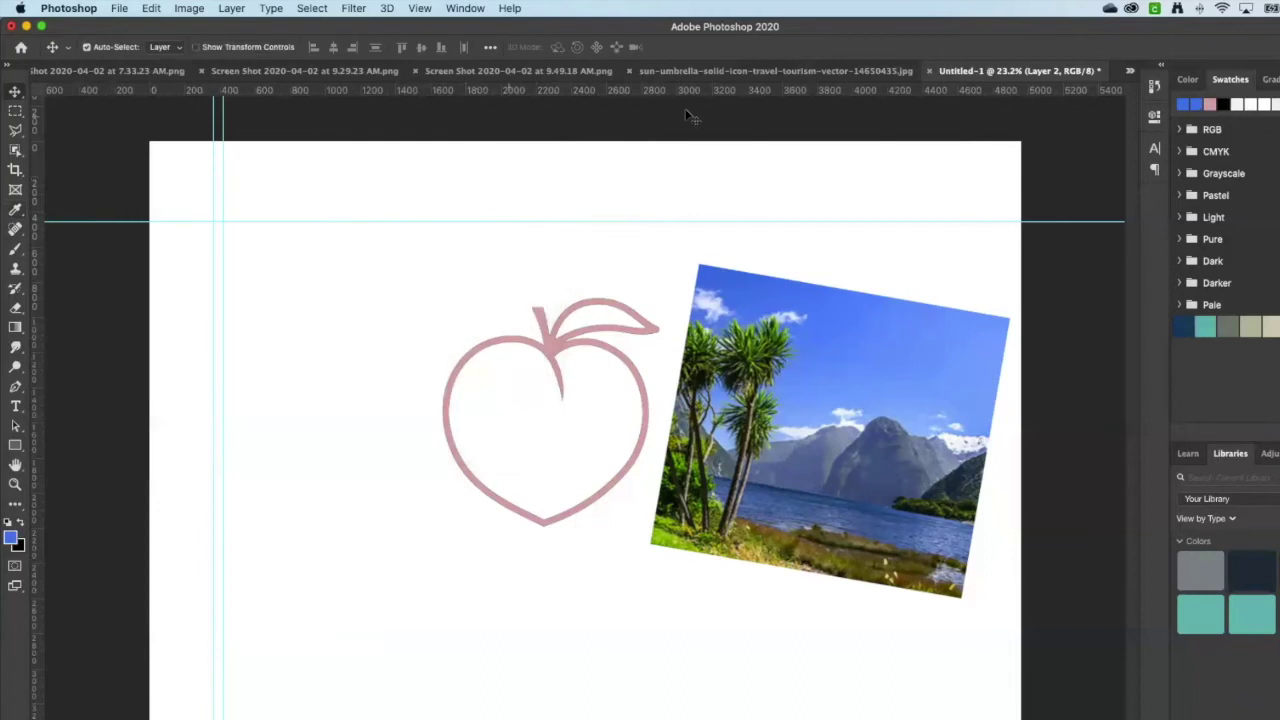
pyautogui.click(905, 72)
# Step: Color-range select the orange map in the NZ screenshot, then switch back to Untitled-1
pyautogui.click(565, 71)
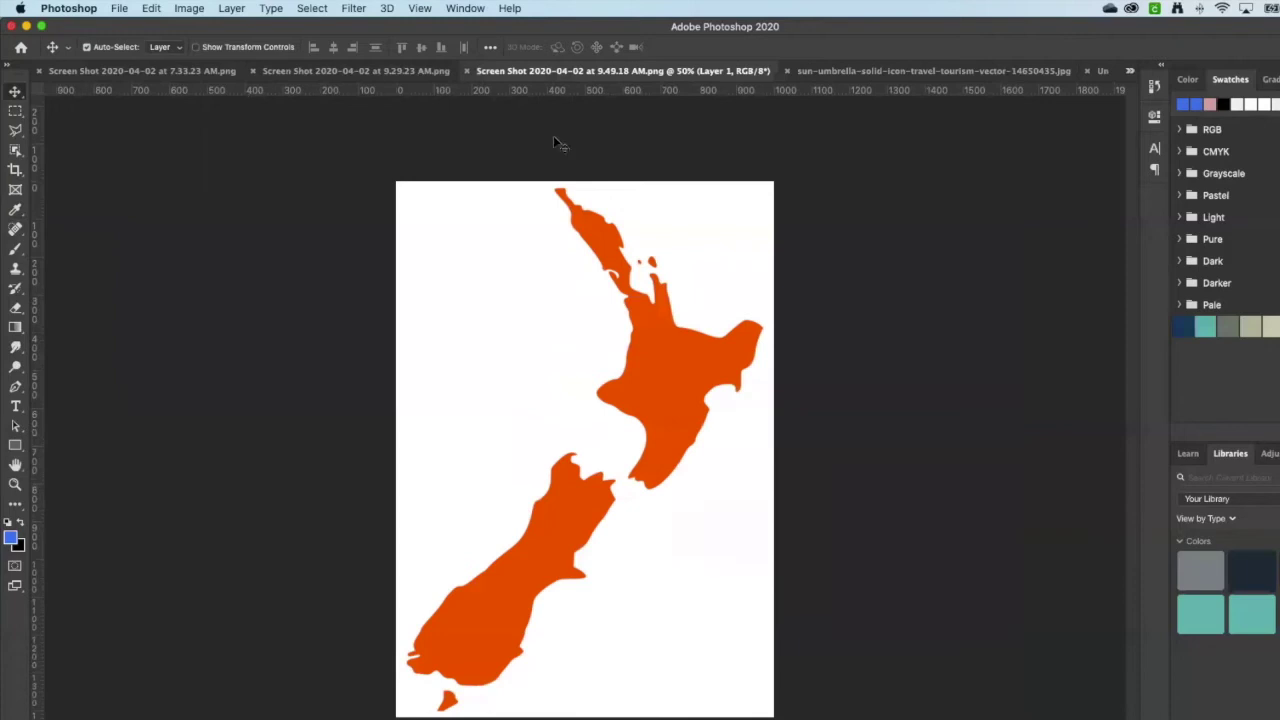
pyautogui.click(312, 9)
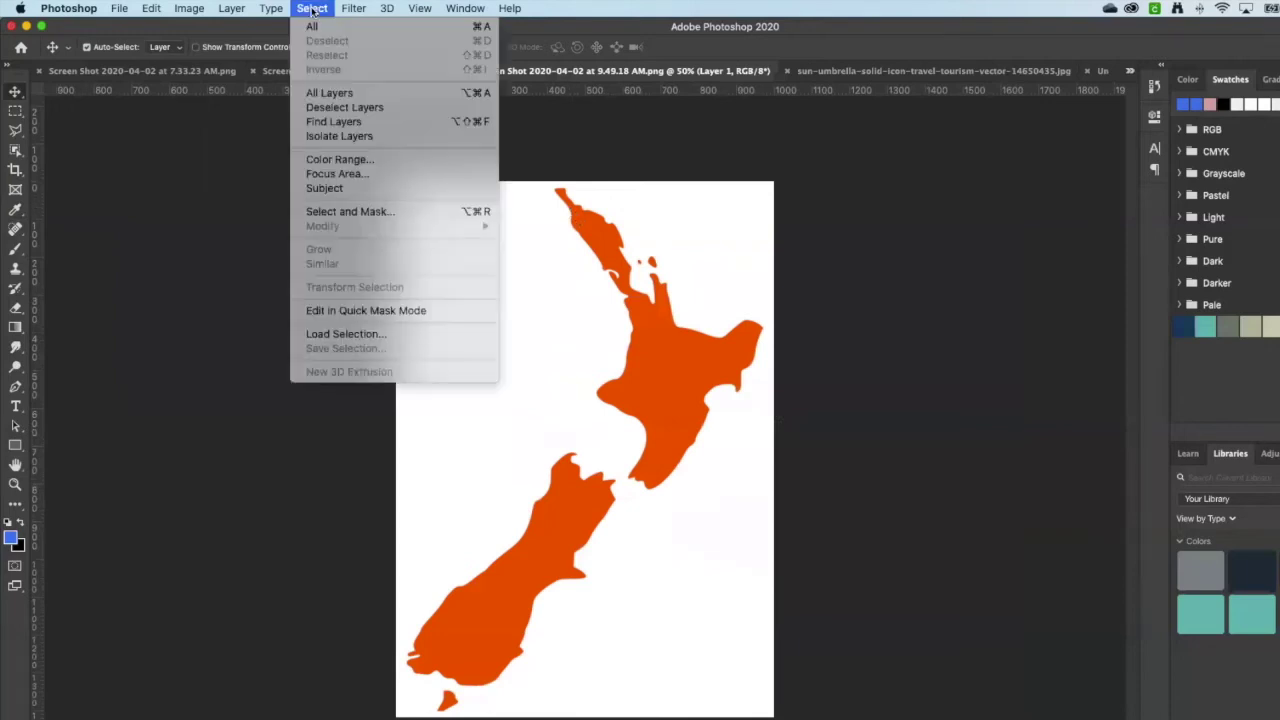
pyautogui.click(339, 162)
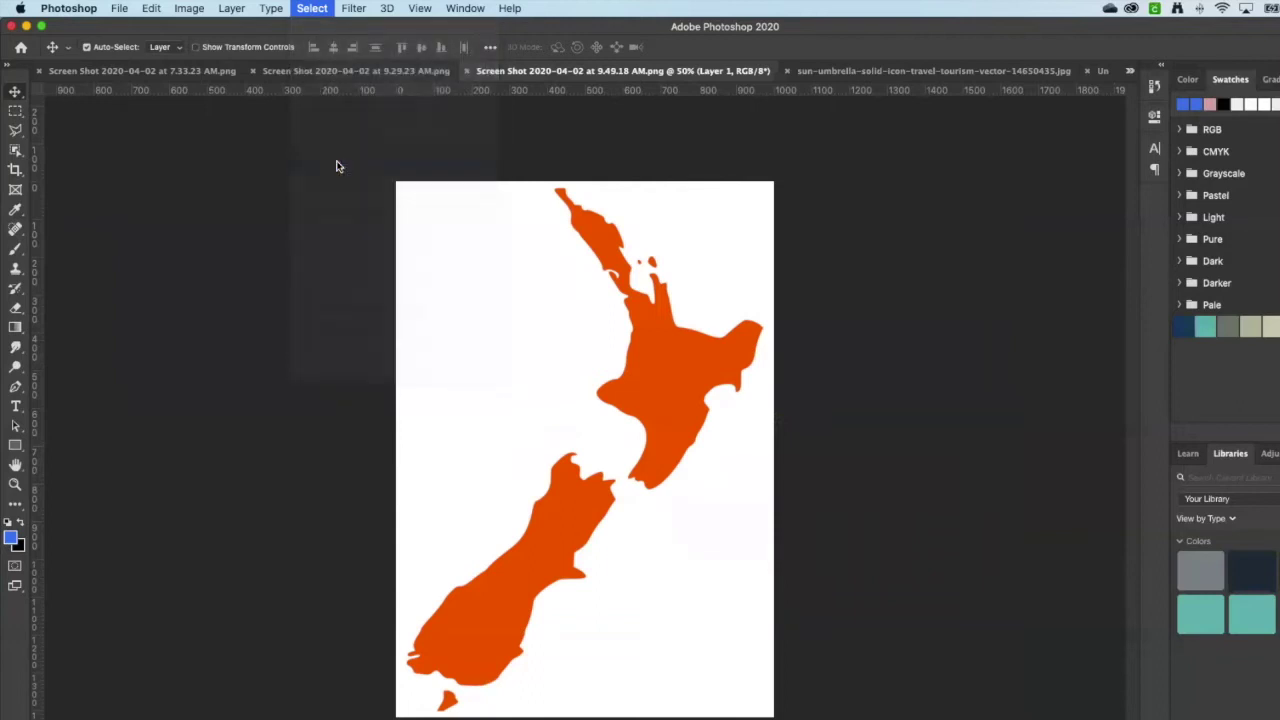
pyautogui.click(588, 229)
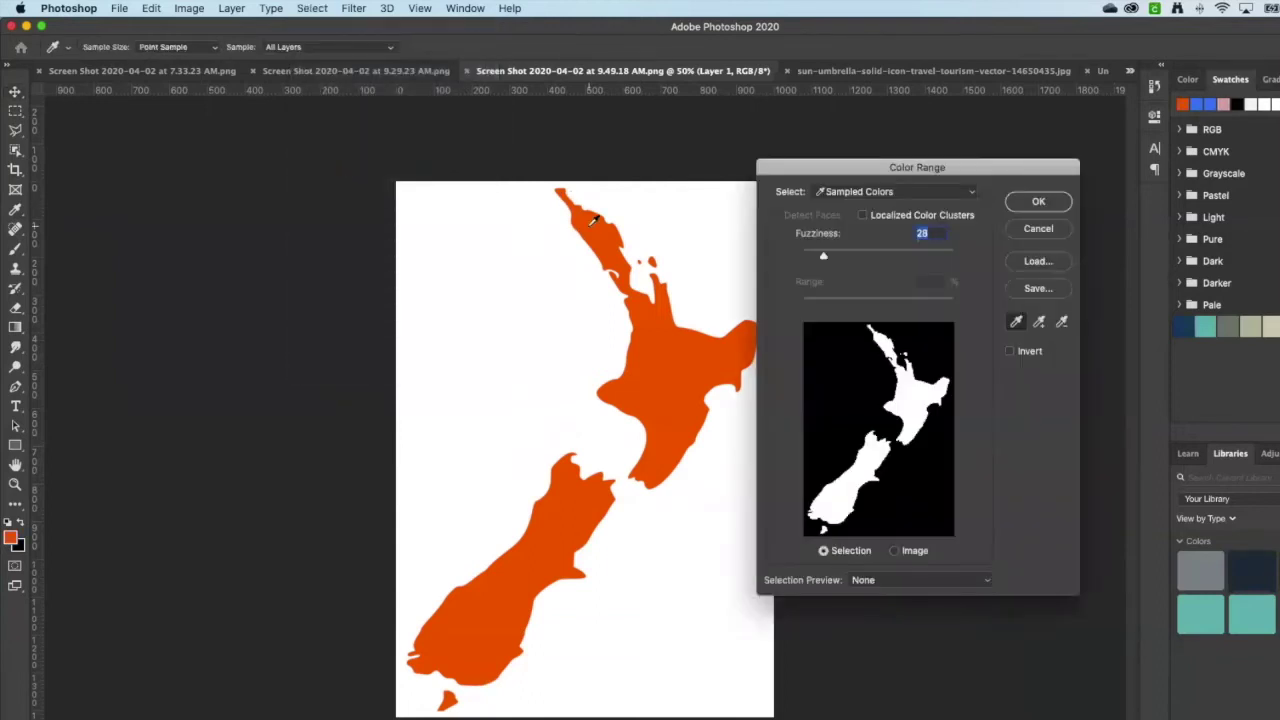
pyautogui.click(1039, 203)
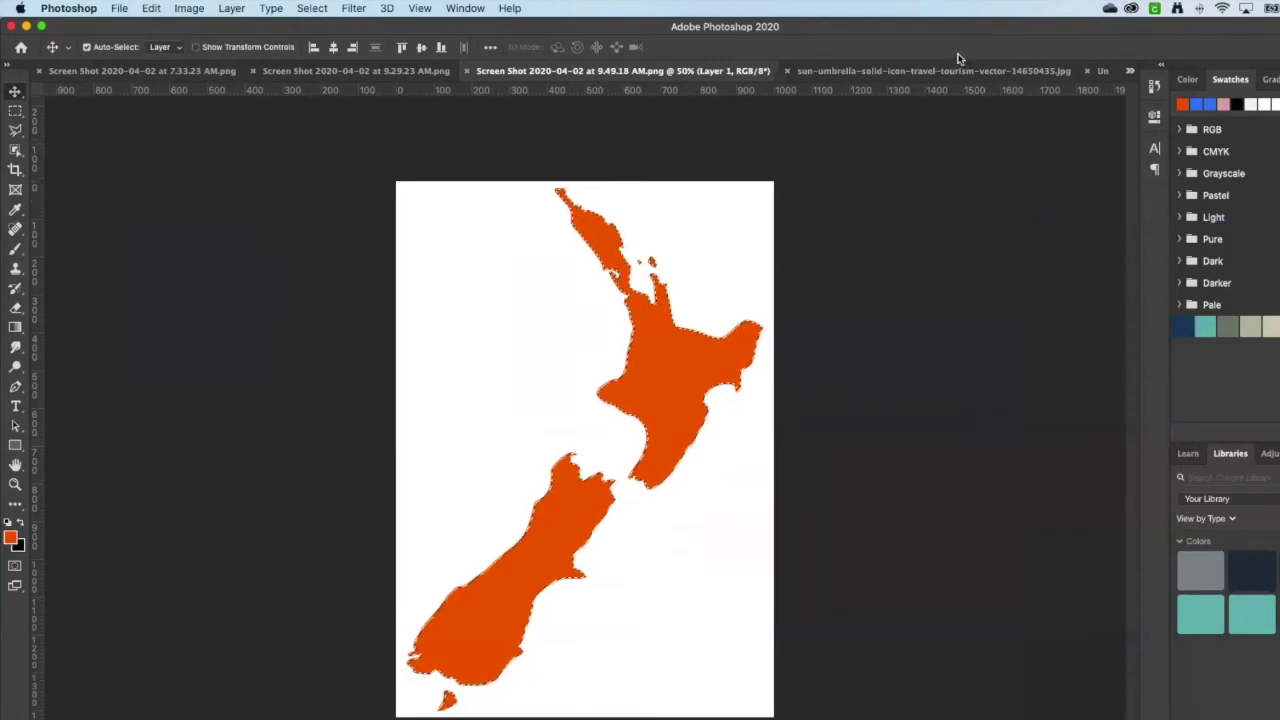
pyautogui.click(1130, 73)
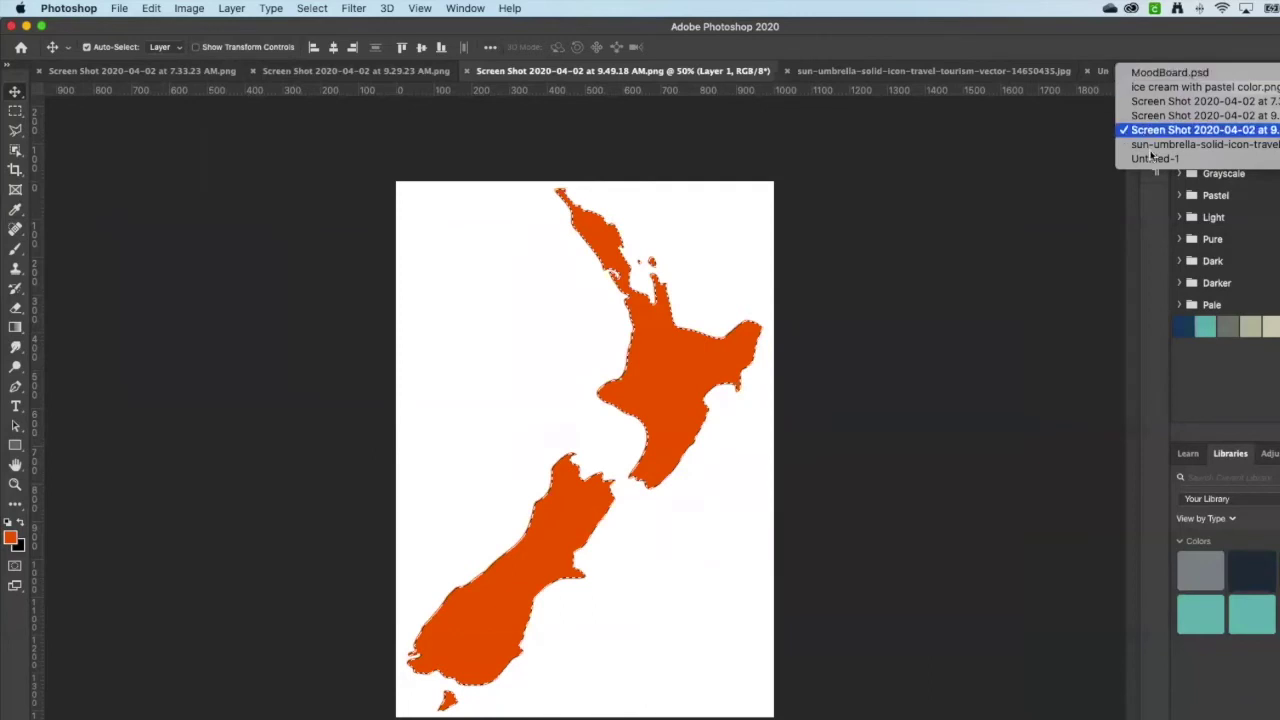
pyautogui.click(1155, 158)
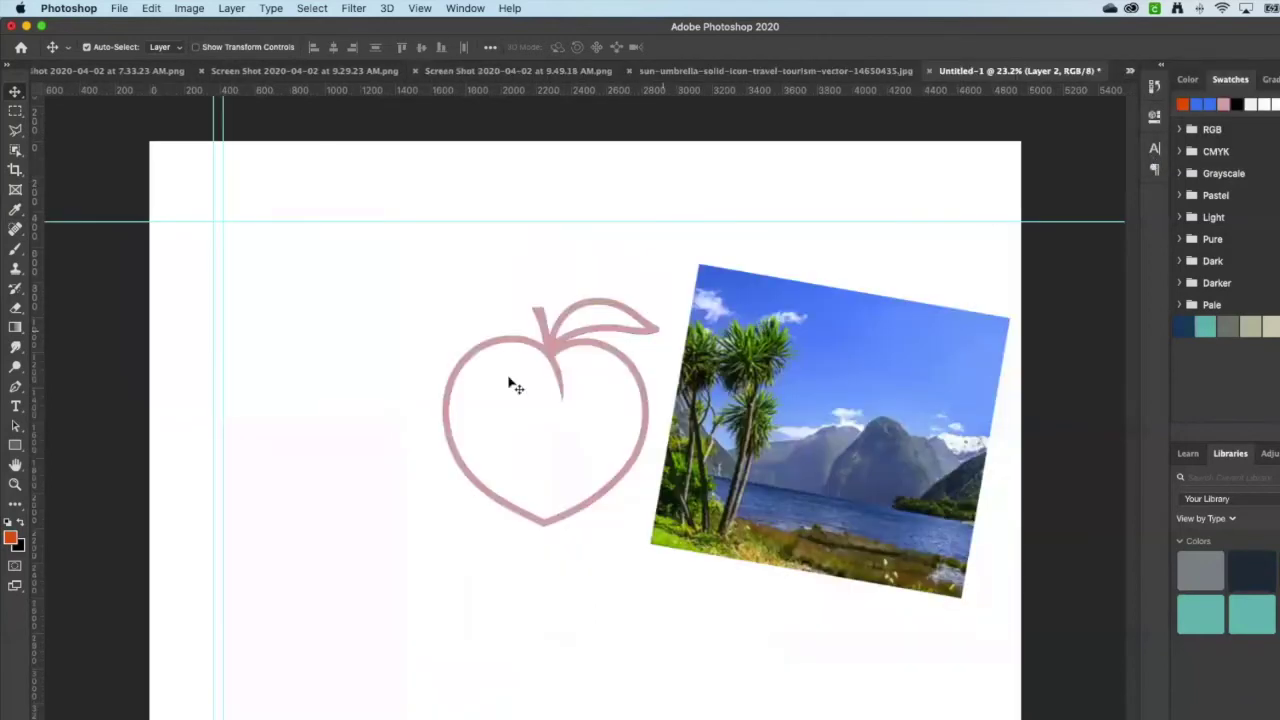
# Step: Paste the orange New Zealand map into Untitled-1 and drag it to the upper left
pyautogui.press('super+v')
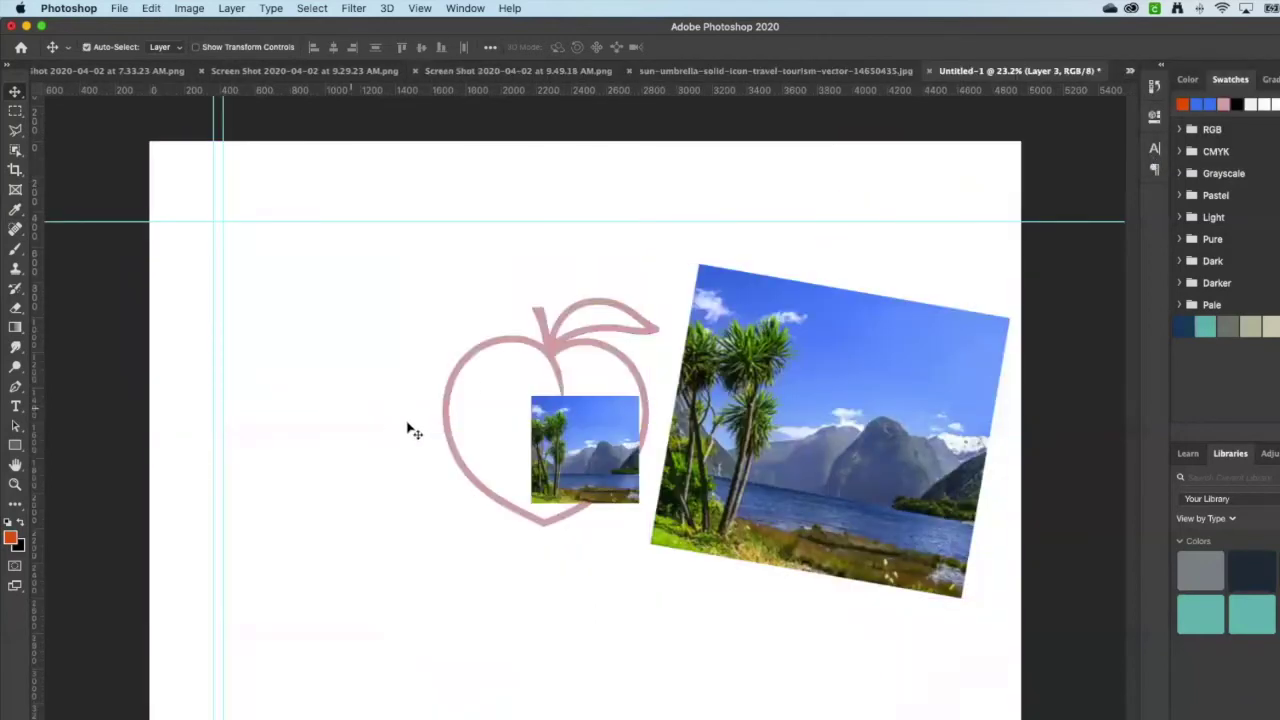
pyautogui.click(530, 71)
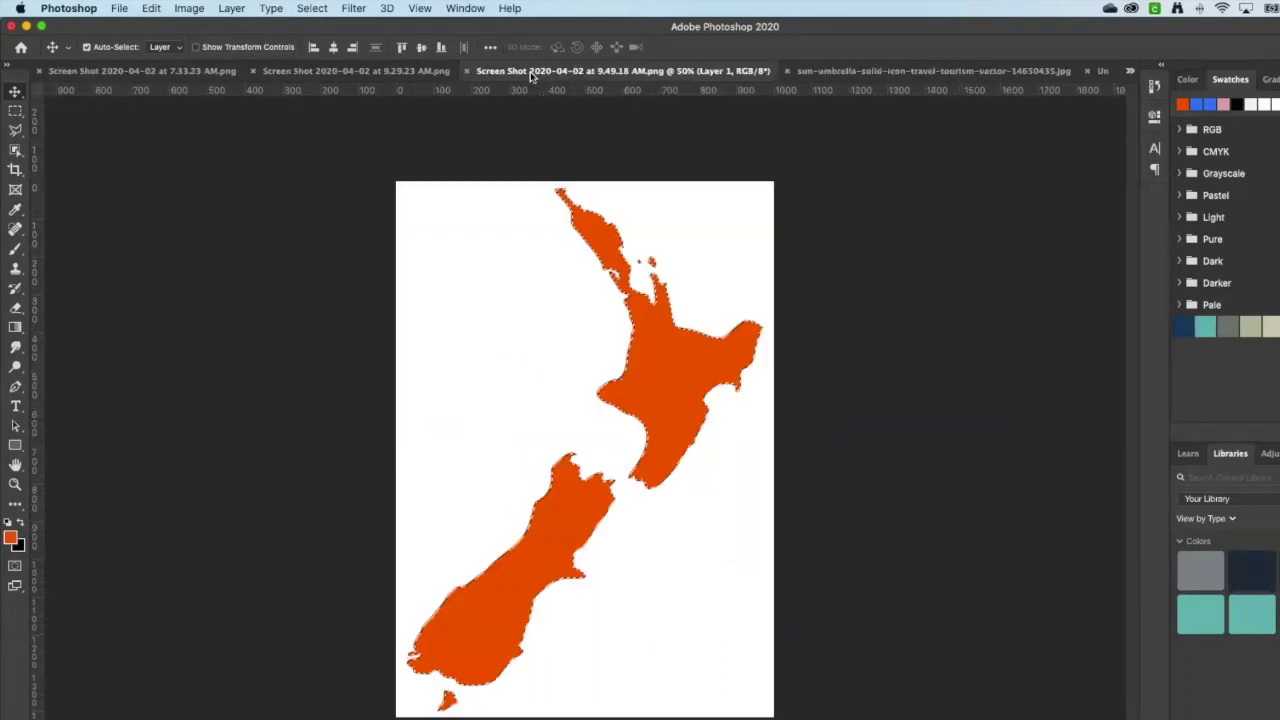
pyautogui.click(1129, 71)
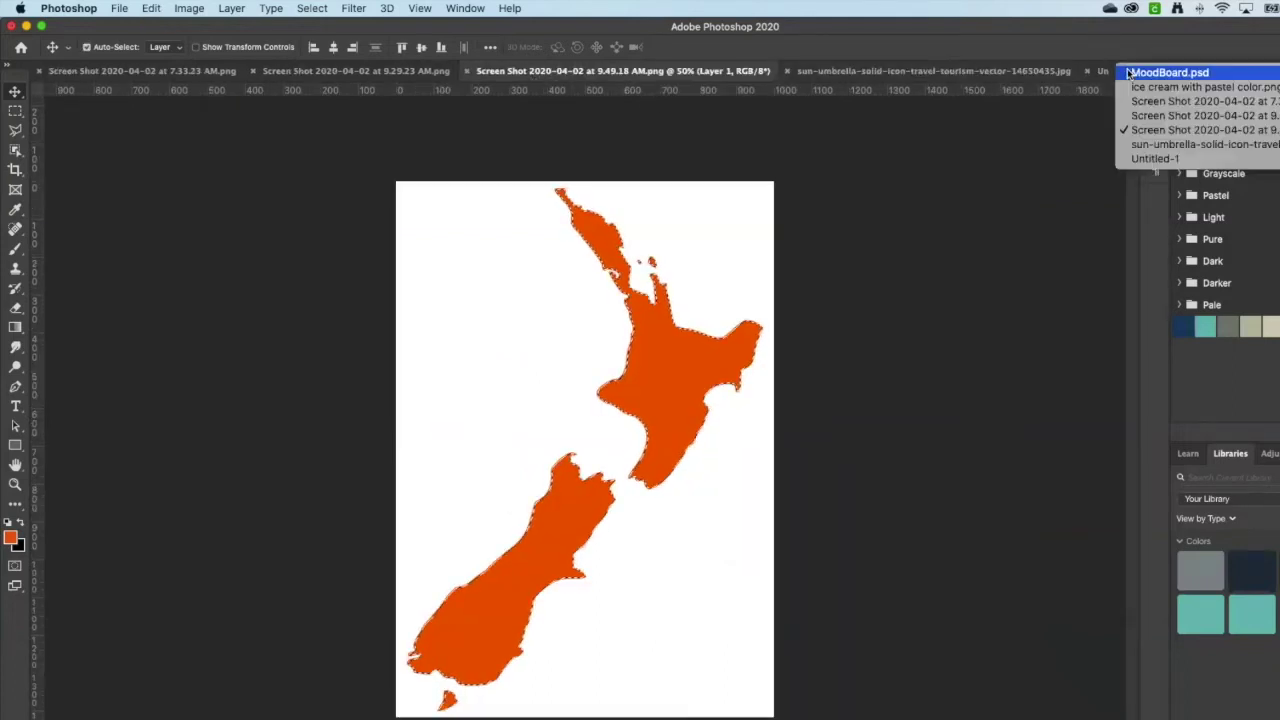
pyautogui.click(1150, 158)
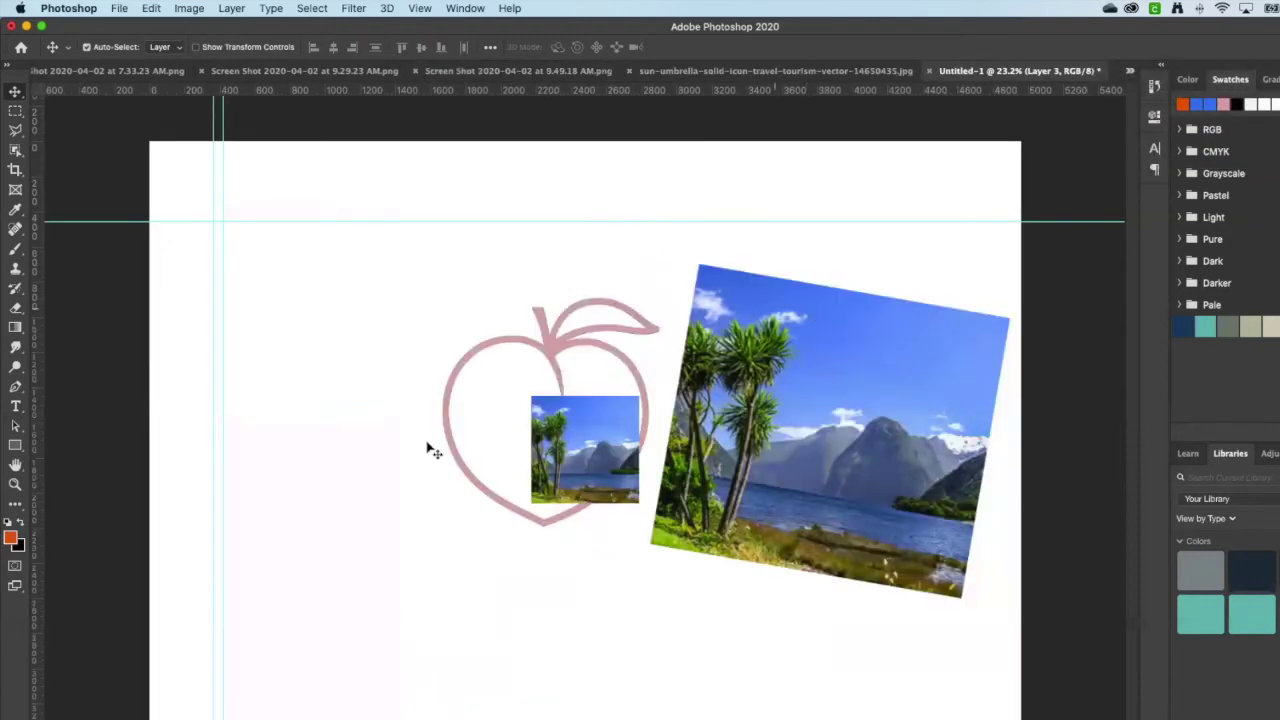
pyautogui.press('super+v')
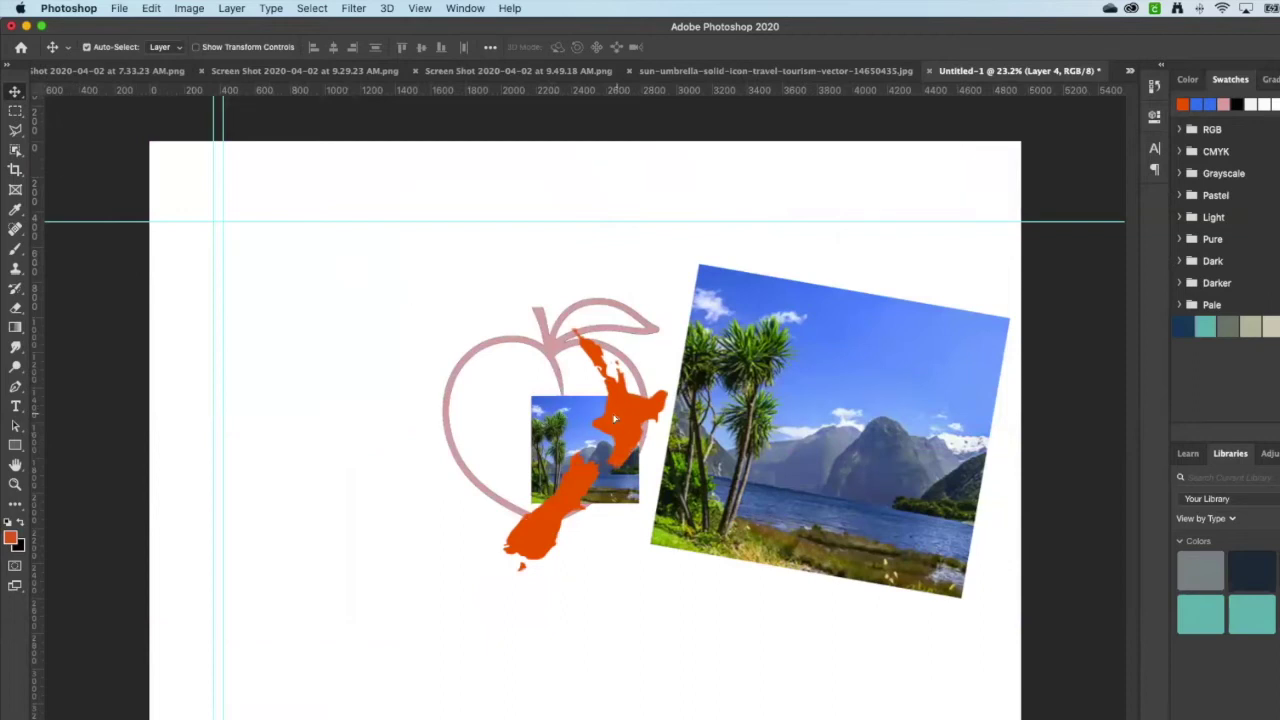
pyautogui.moveTo(622, 421); pyautogui.dragTo(343, 321)
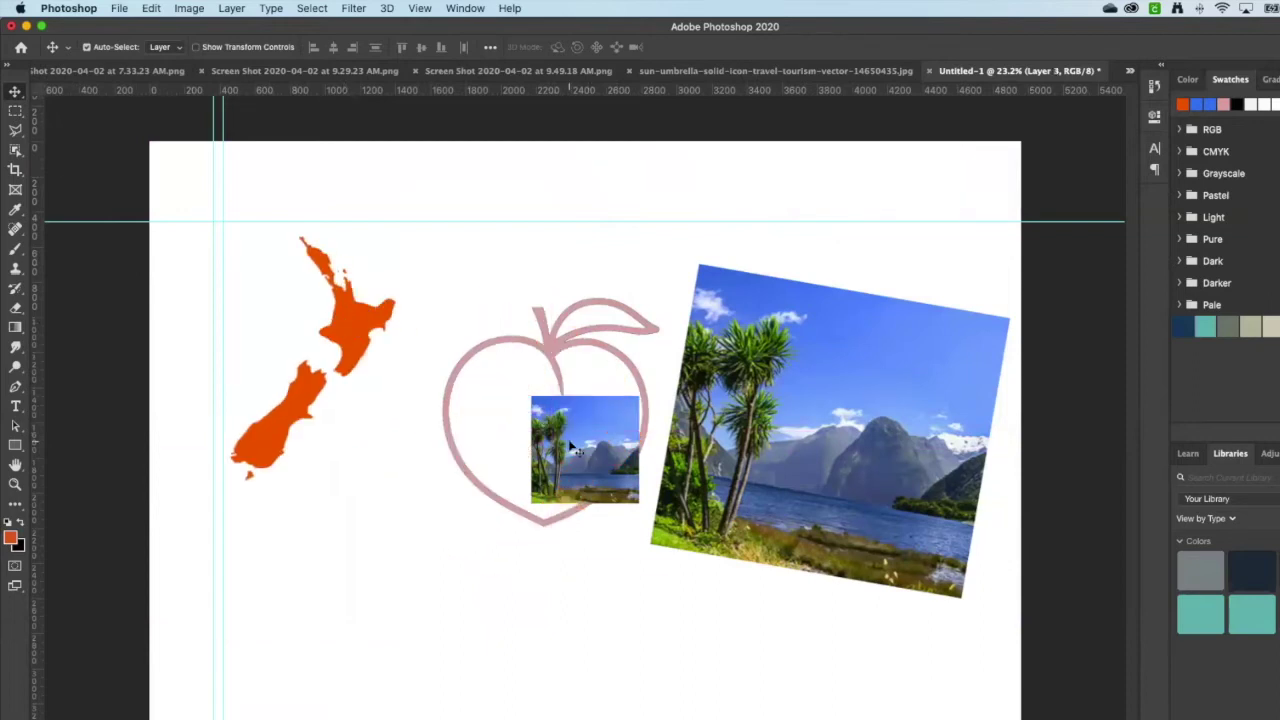
# Step: Delete the stray photo copy, float the Layers panel, and check the map and peach layers
pyautogui.press('BackSpace')
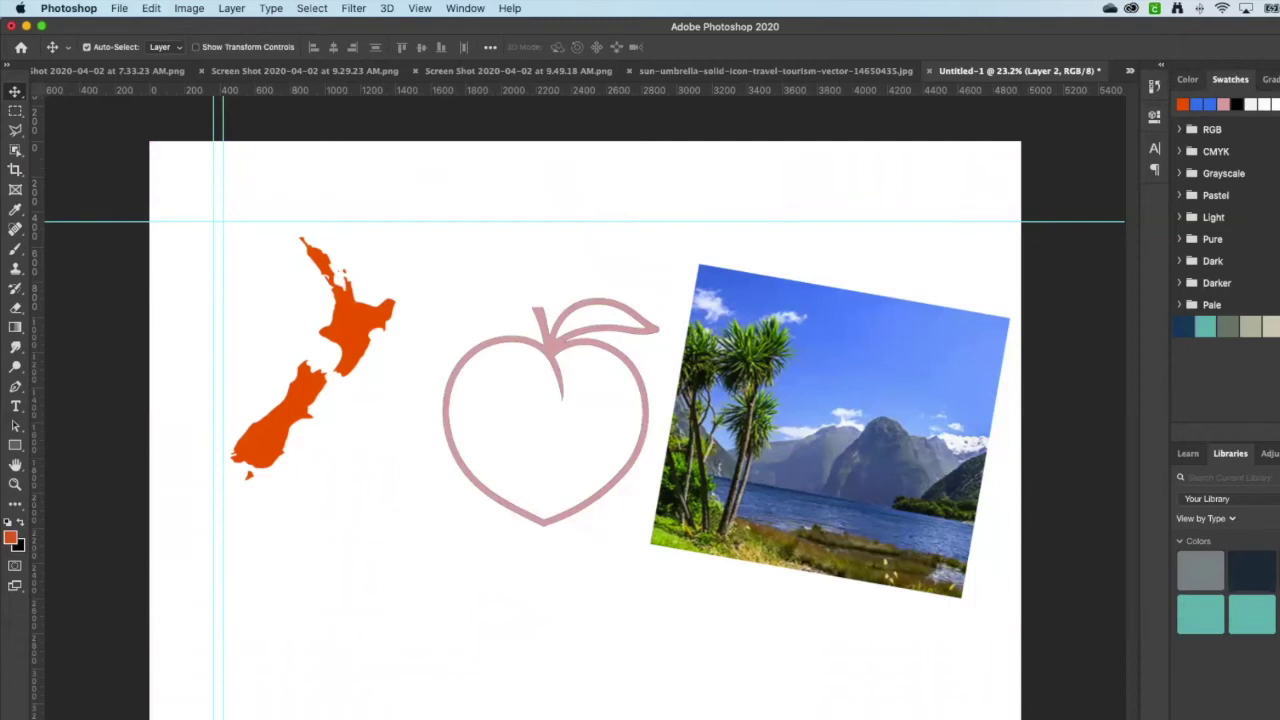
pyautogui.press('F7')
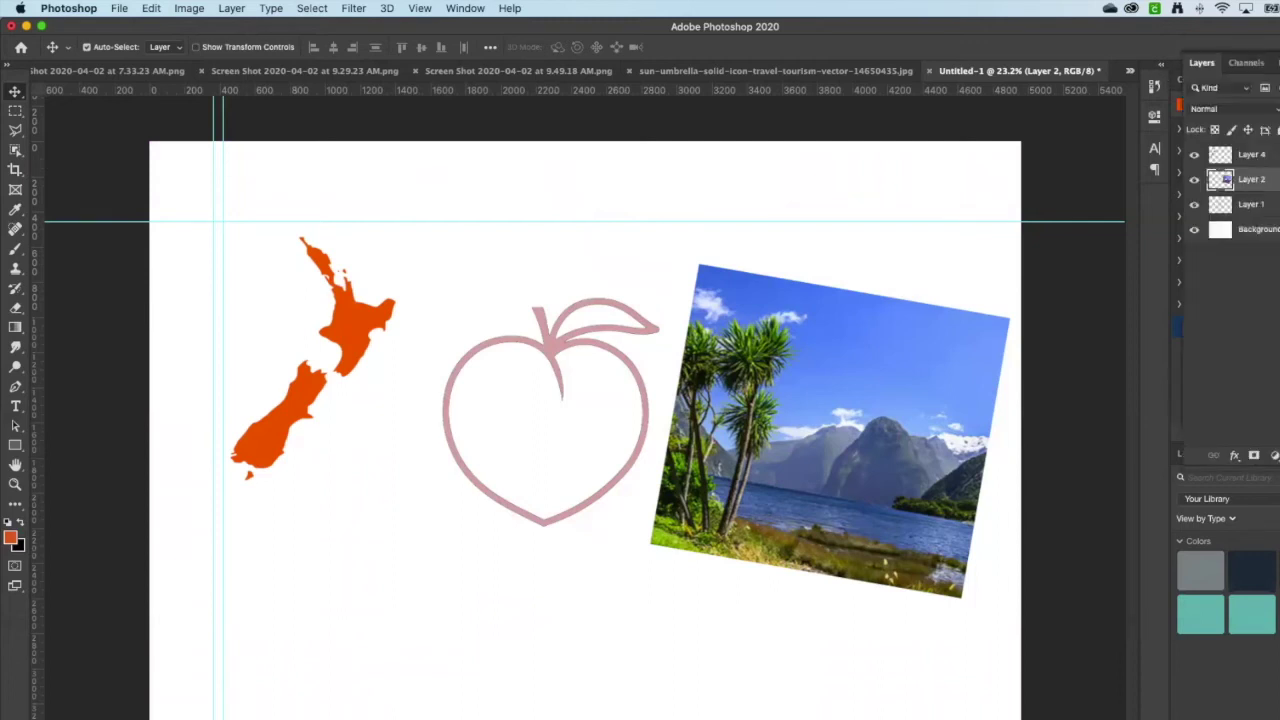
pyautogui.moveTo(1201, 62); pyautogui.dragTo(1069, 167)
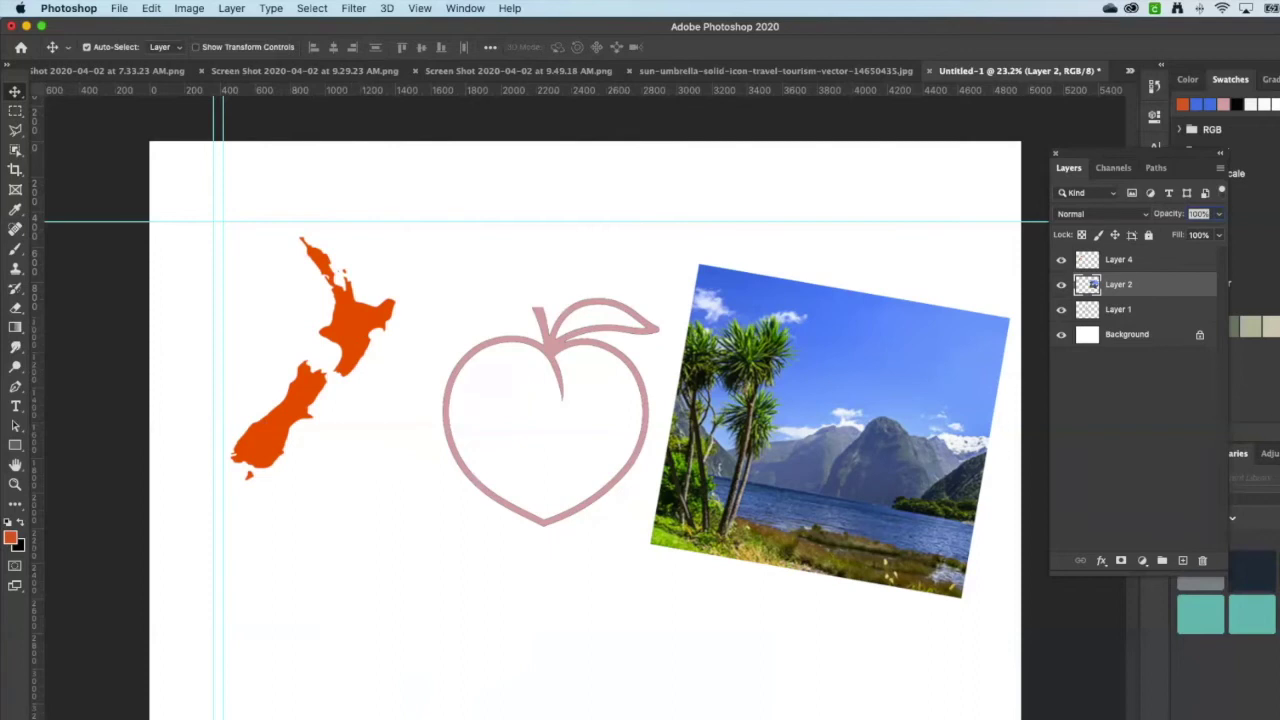
pyautogui.click(355, 325)
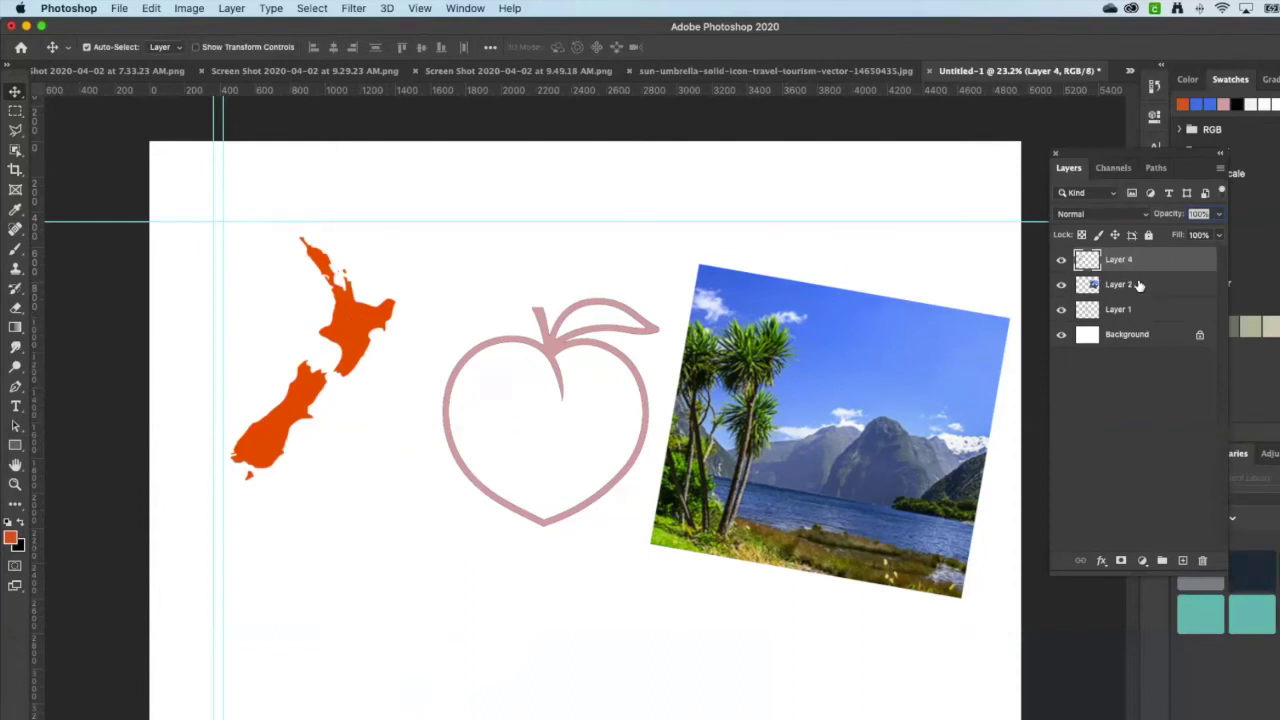
pyautogui.click(484, 352)
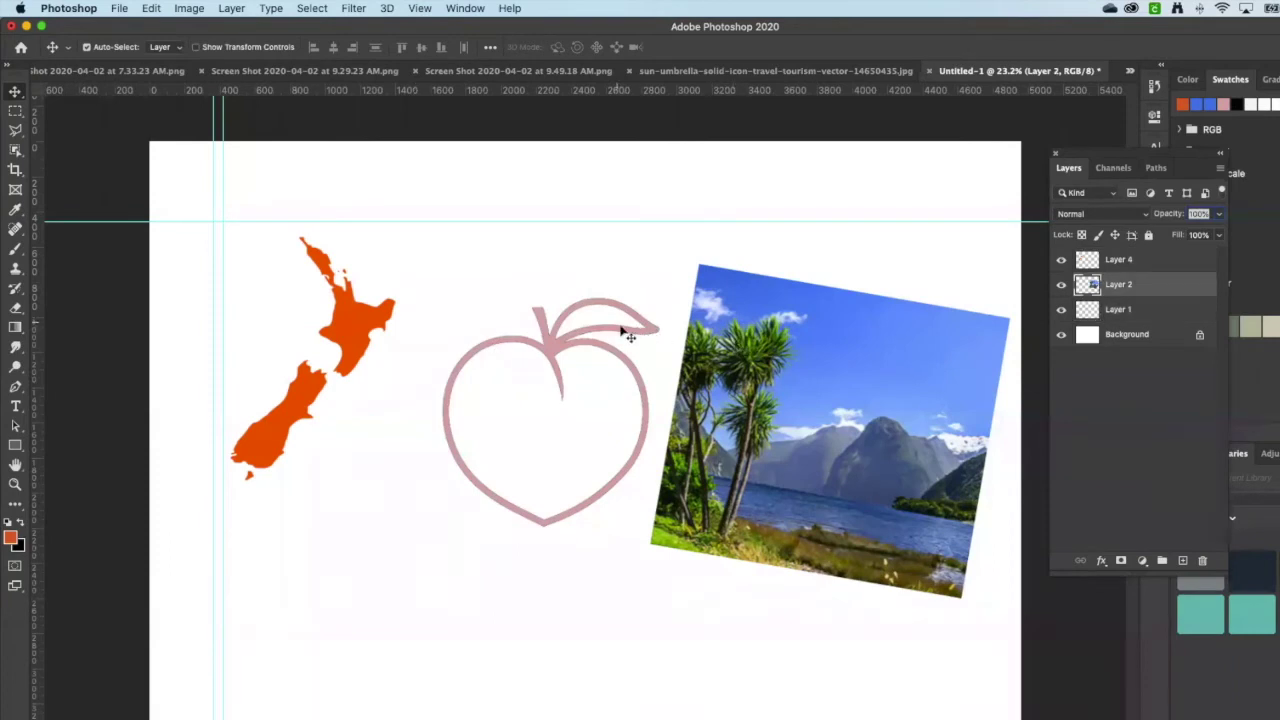
# Step: With the NZ map layer active, draw a rectangular marquee around the orange map
pyautogui.click(357, 338)
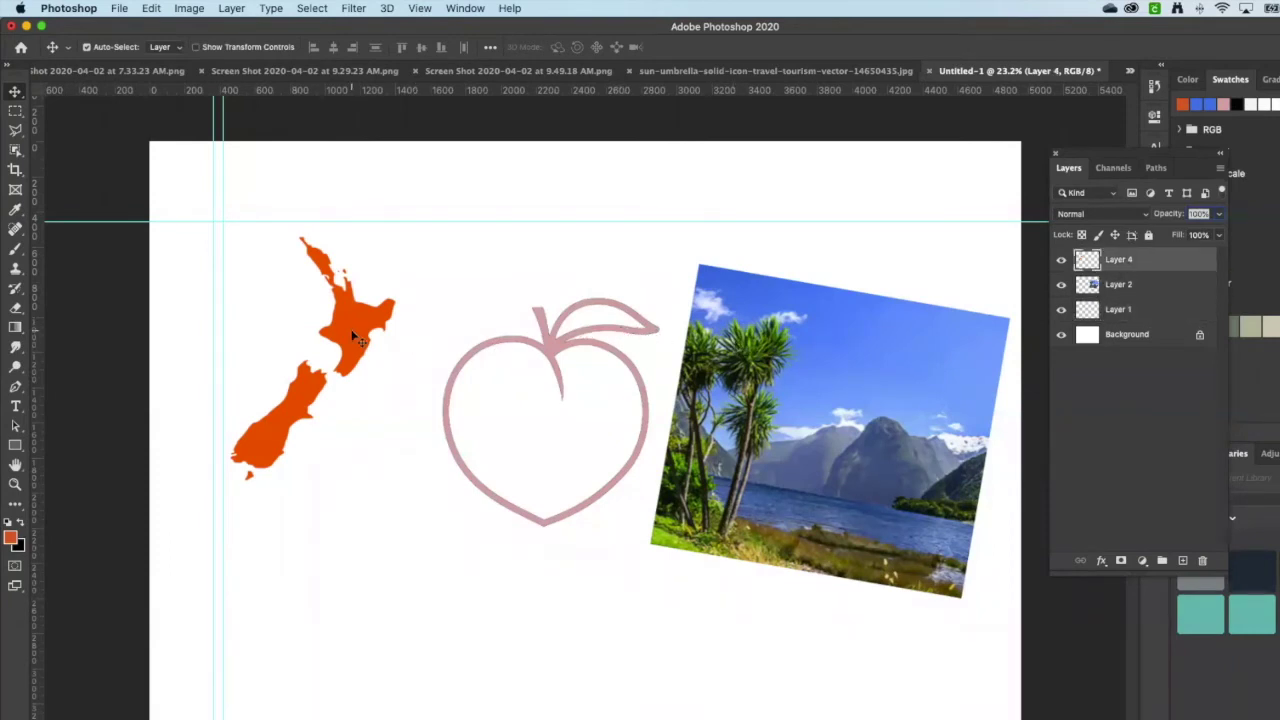
pyautogui.scroll(3, 236, 388)
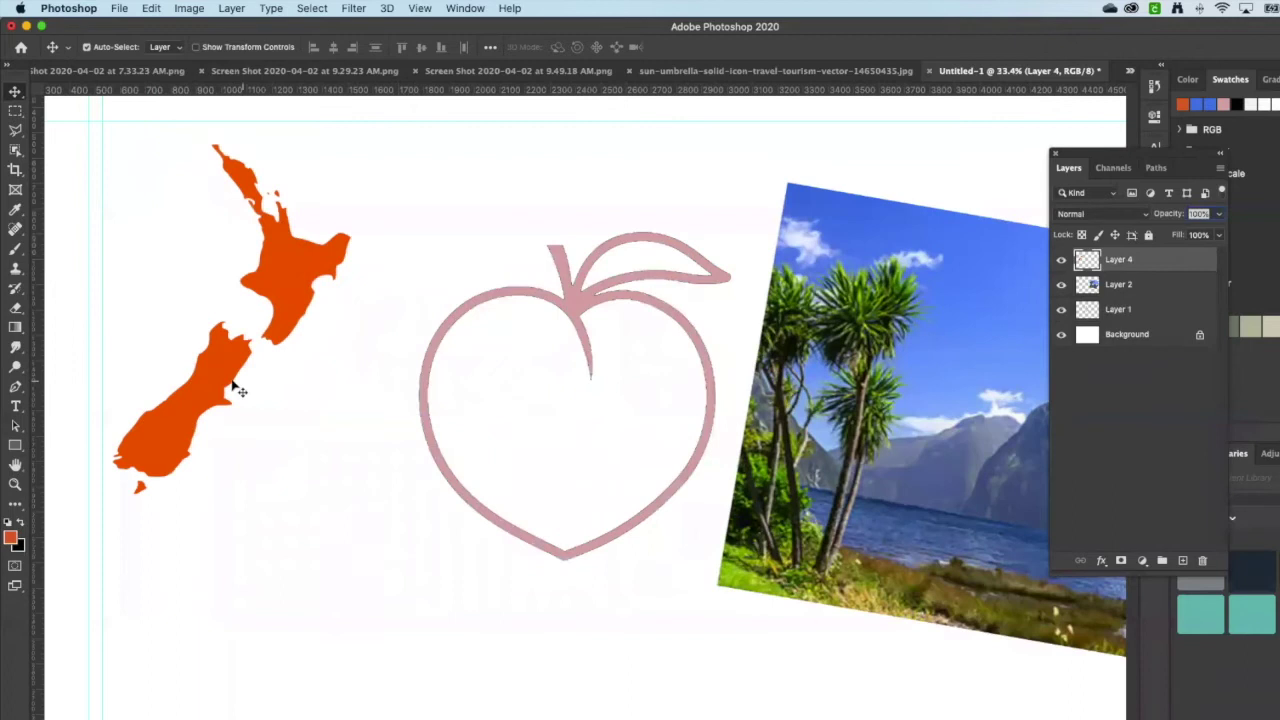
pyautogui.scroll(3, 236, 388)
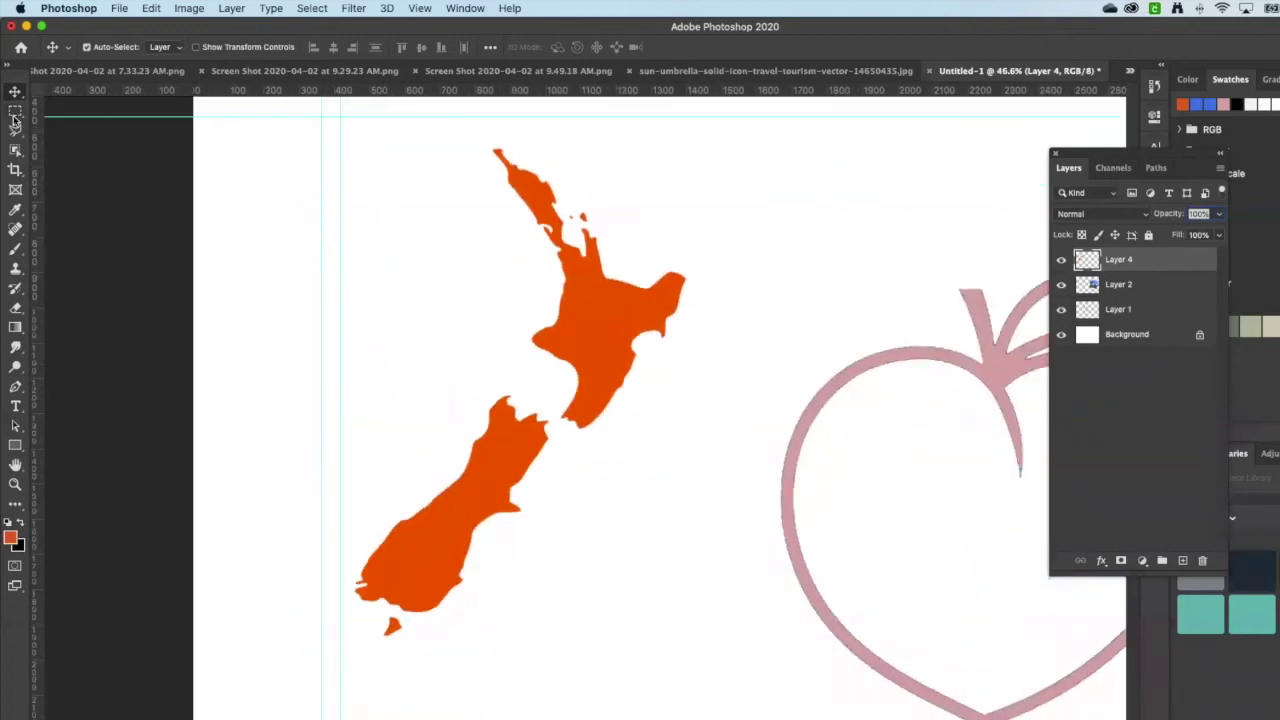
pyautogui.click(15, 113)
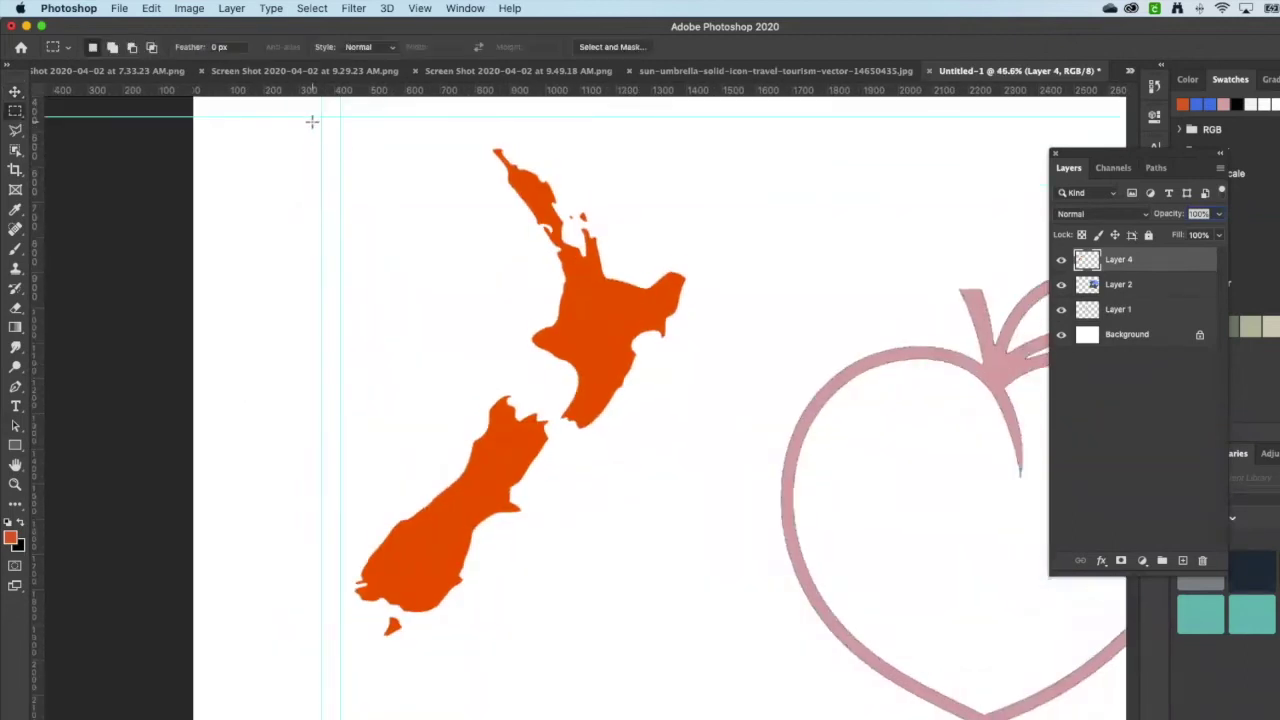
pyautogui.moveTo(312, 121); pyautogui.dragTo(715, 666)
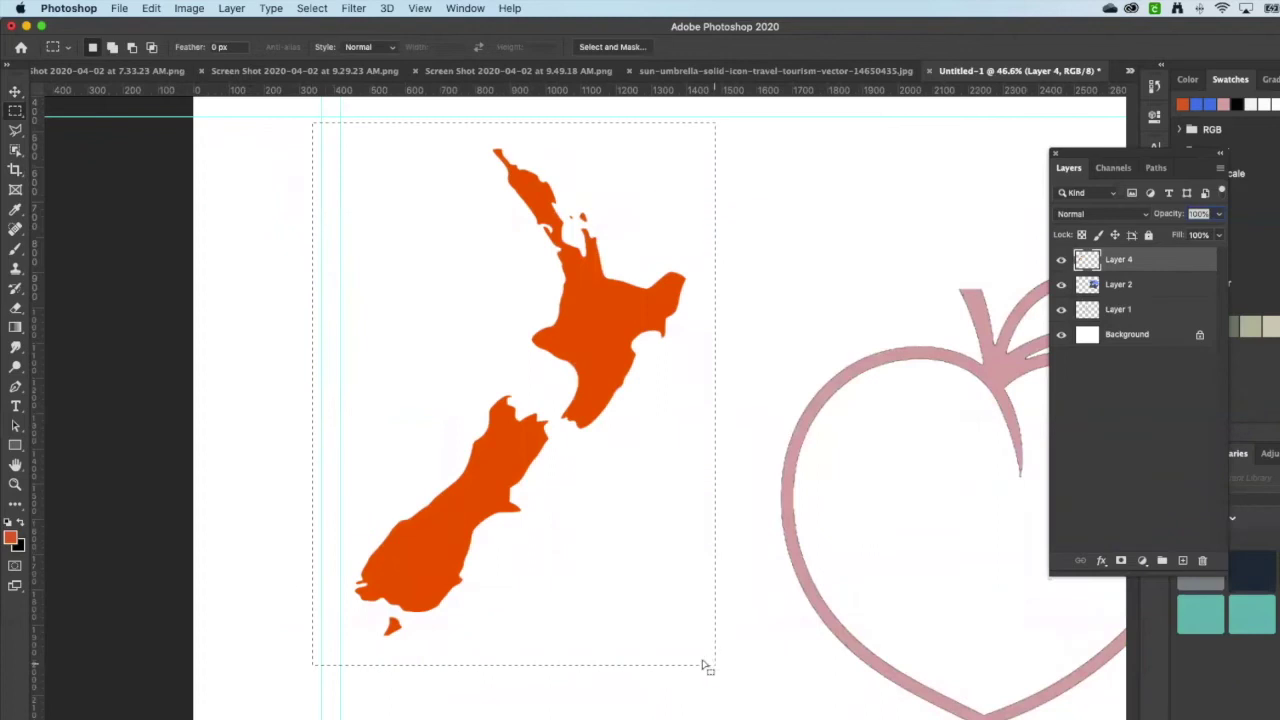
pyautogui.click(311, 9)
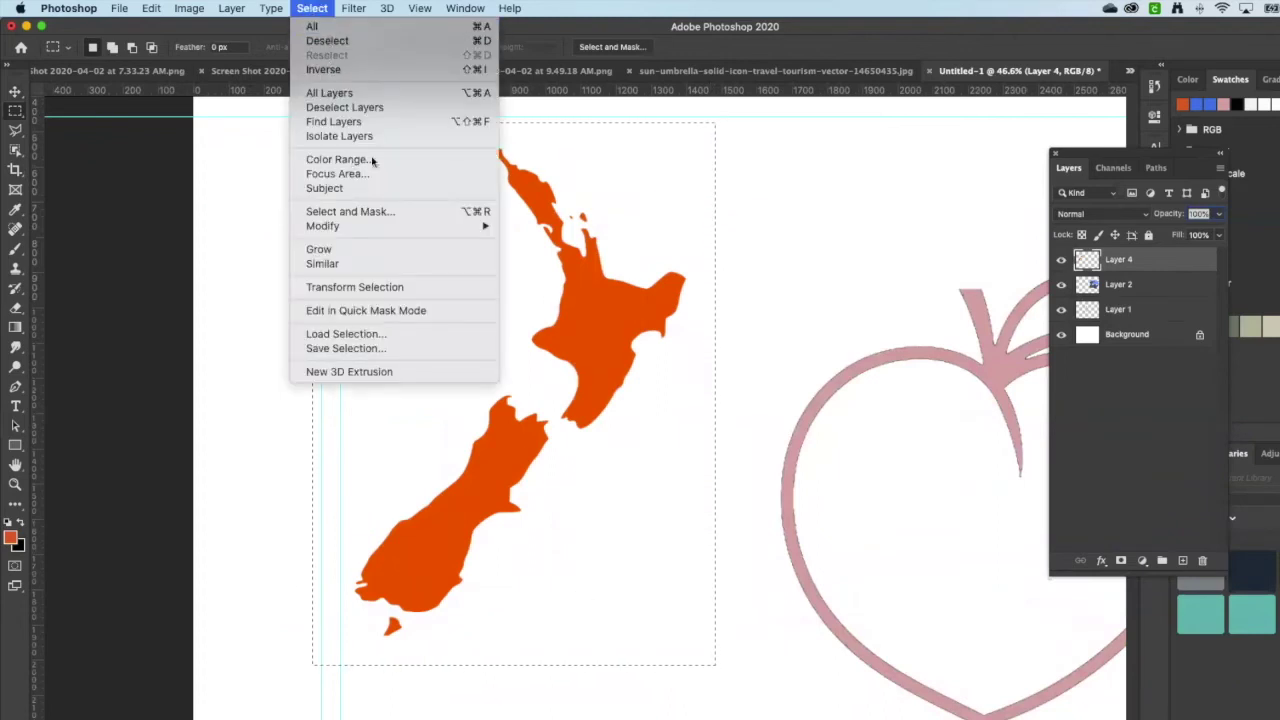
# Step: Narrow the selection with Color Range at Fuzziness 172 to just the orange map
pyautogui.click(338, 160)
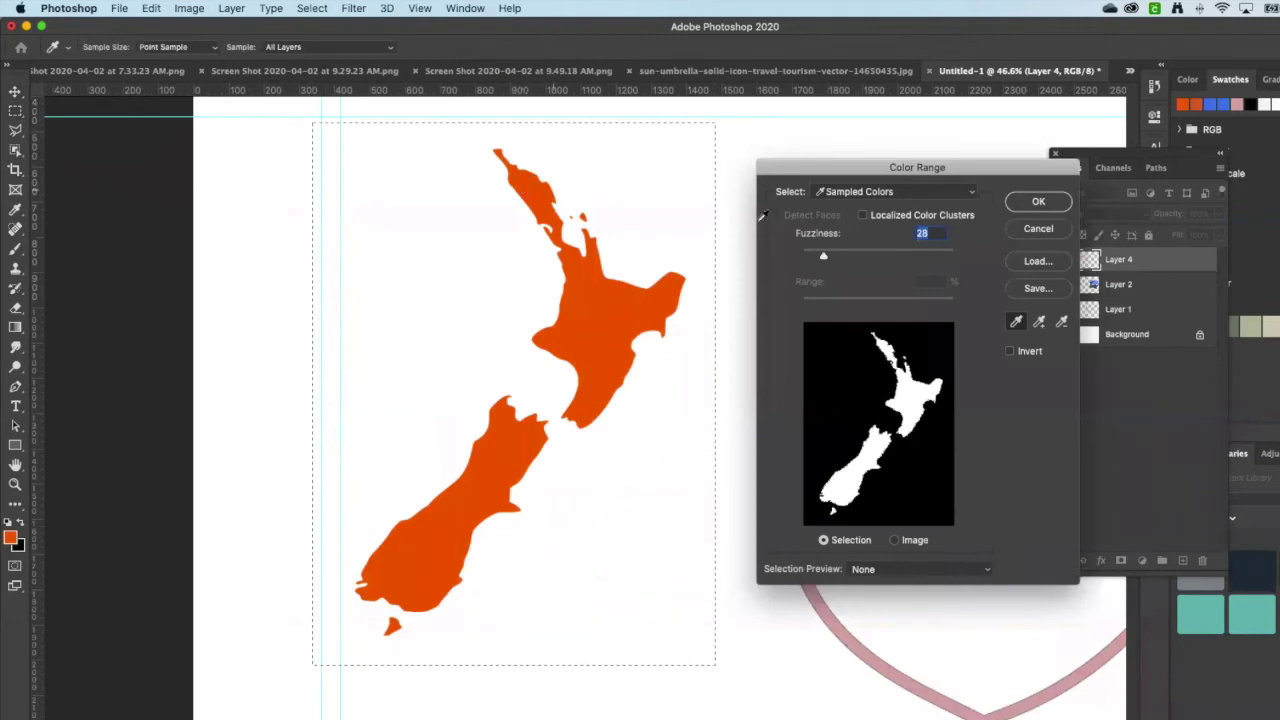
pyautogui.moveTo(812, 260); pyautogui.dragTo(843, 259)
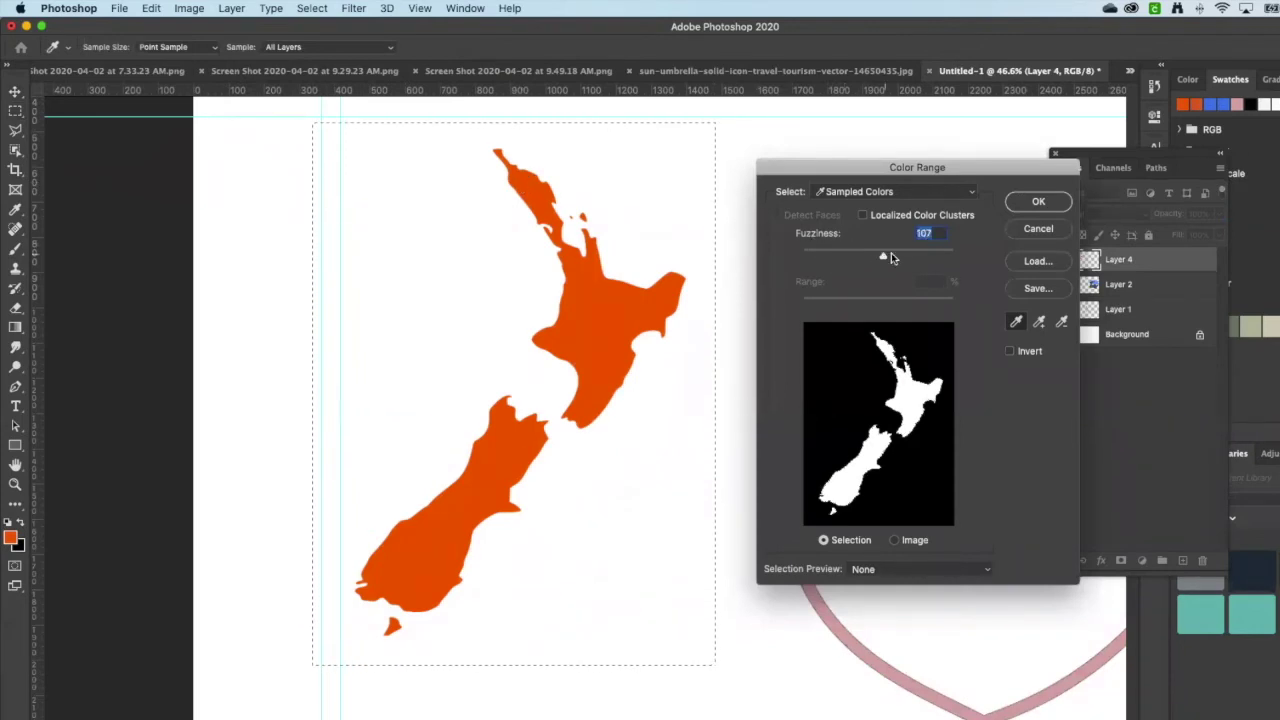
pyautogui.moveTo(843, 256); pyautogui.dragTo(932, 256)
pyautogui.click(1036, 201)
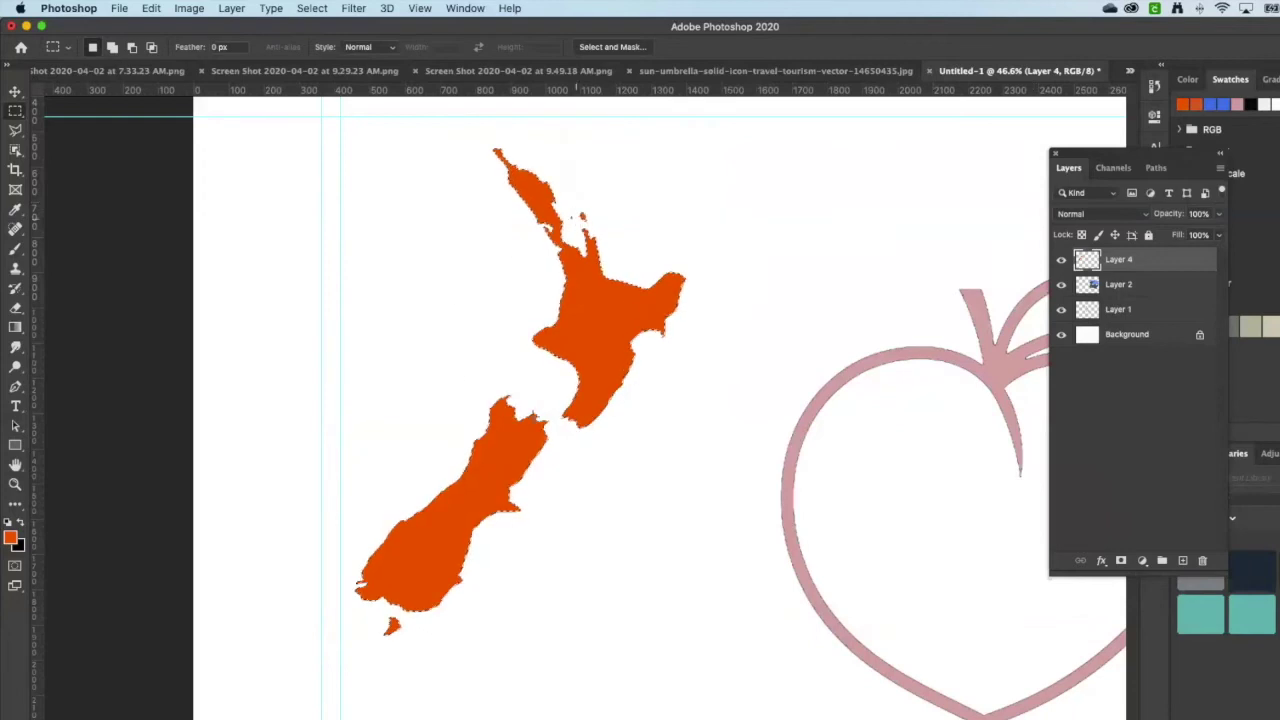
# Step: Set the foreground colour to the sky blue sampled from the landscape photo
pyautogui.click(12, 536)
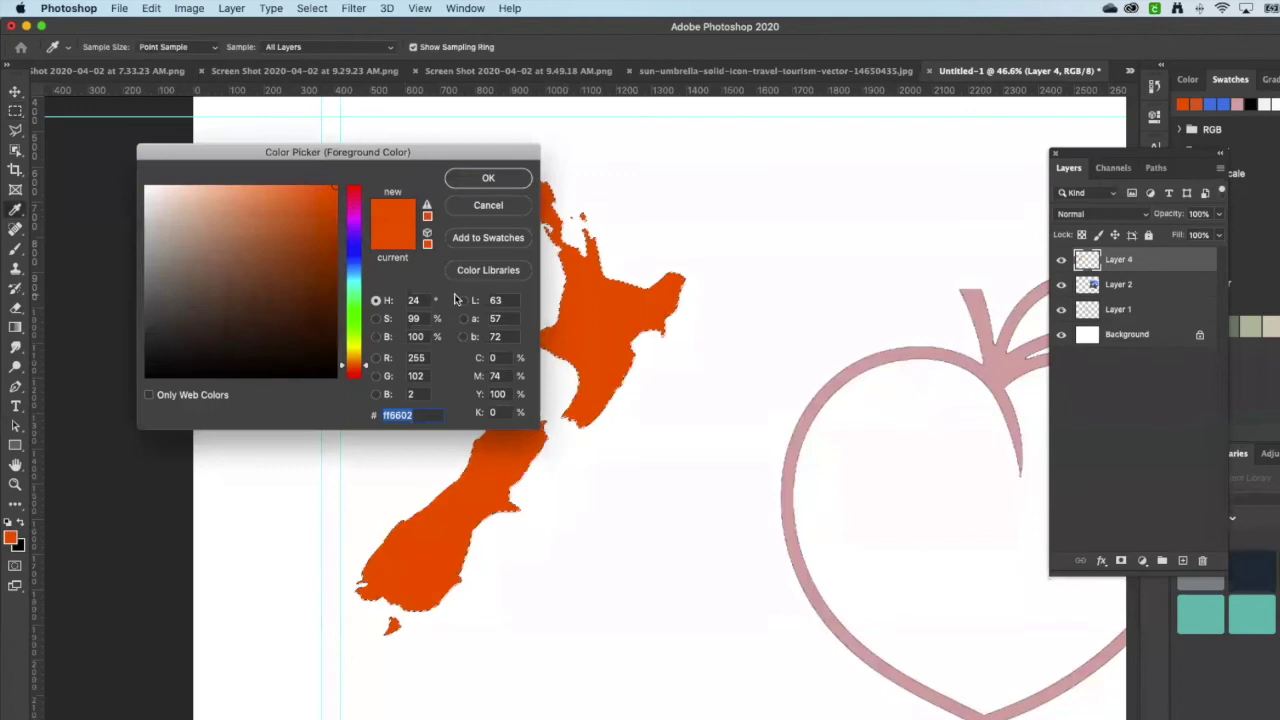
pyautogui.hscroll(5, 749, 297)
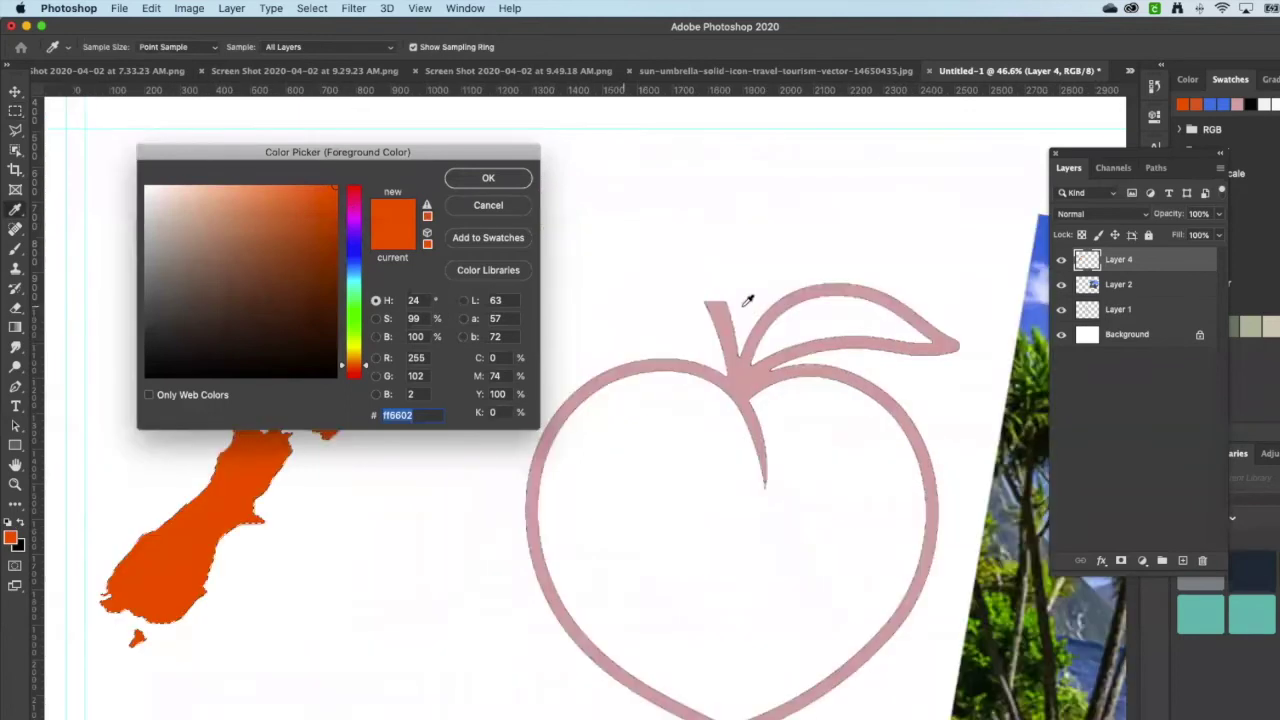
pyautogui.hscroll(4, 906, 276)
pyautogui.click(920, 282)
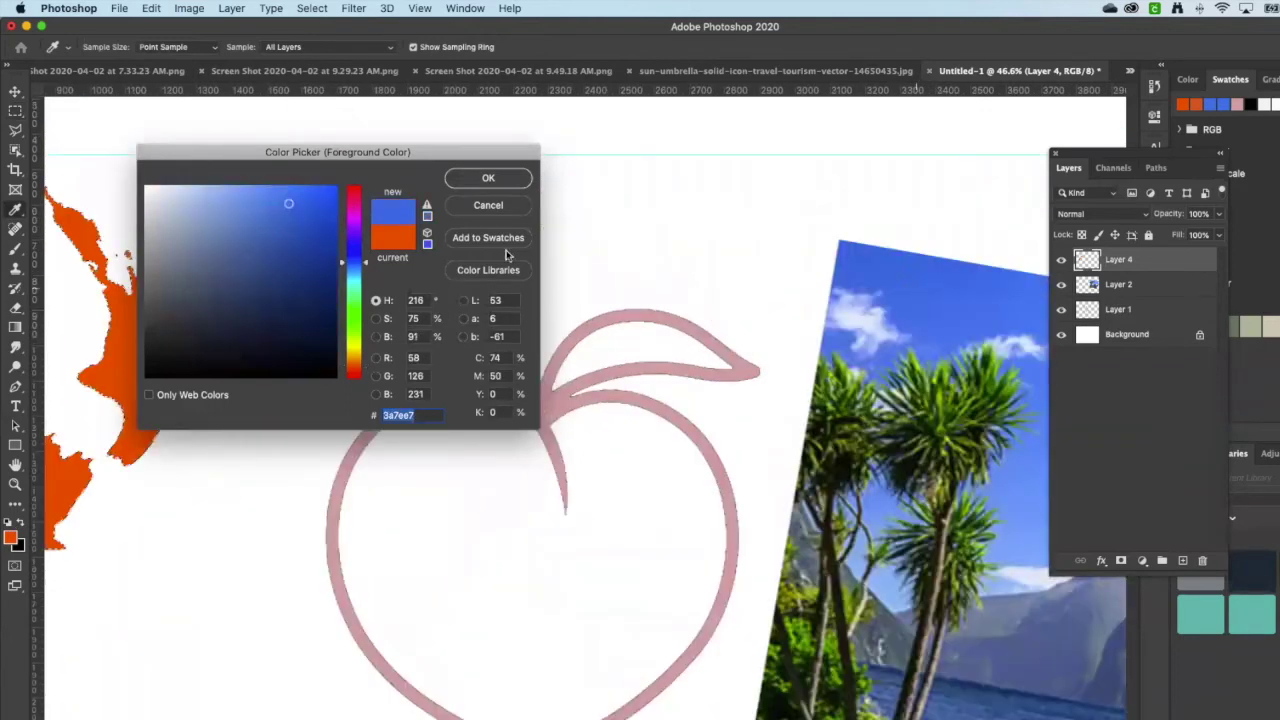
pyautogui.click(487, 177)
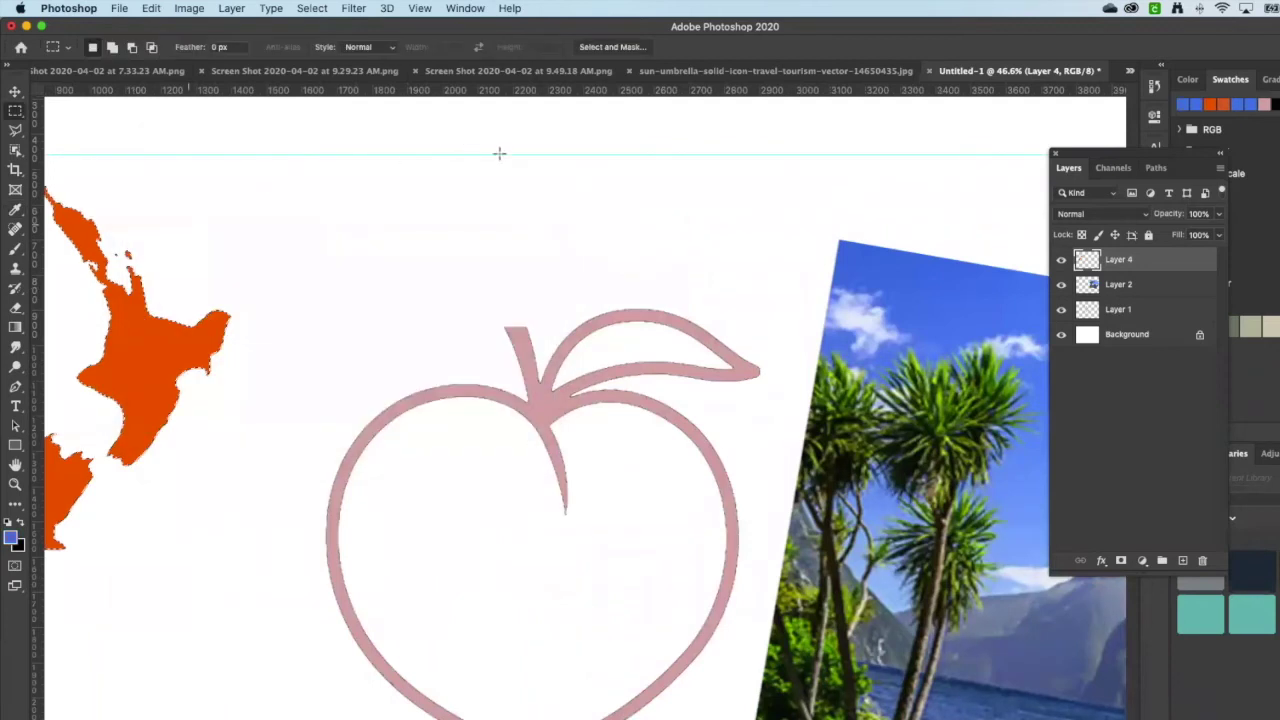
# Step: Fill the selected New Zealand map with the blue foreground colour
pyautogui.click(15, 92)
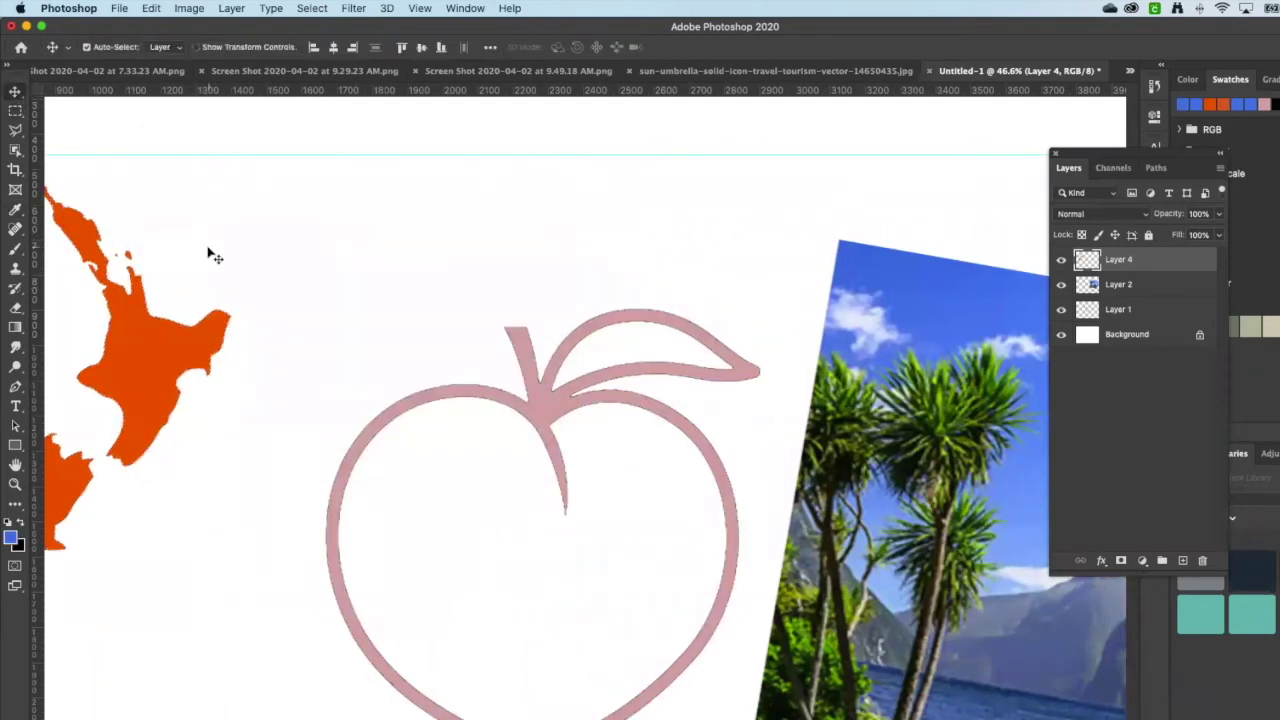
pyautogui.moveTo(209, 248); pyautogui.dragTo(410, 242)
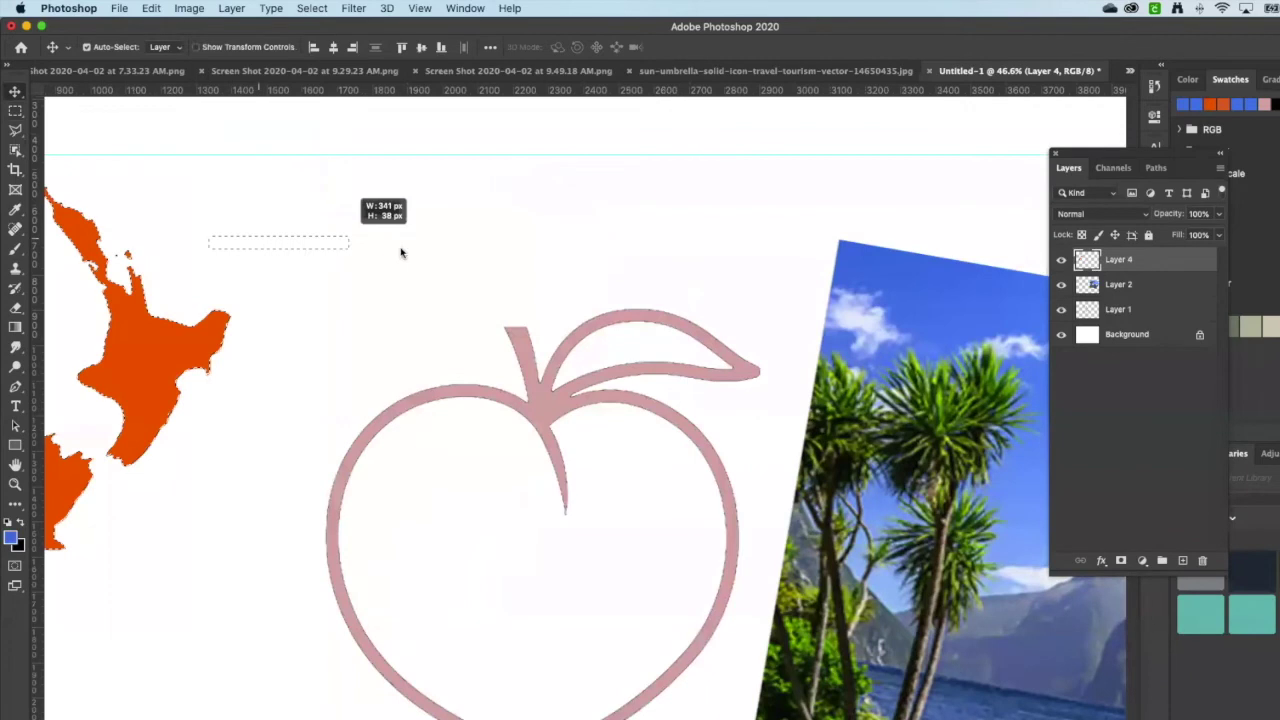
pyautogui.hscroll(-5, 402, 252)
pyautogui.hscroll(-15, 402, 252)
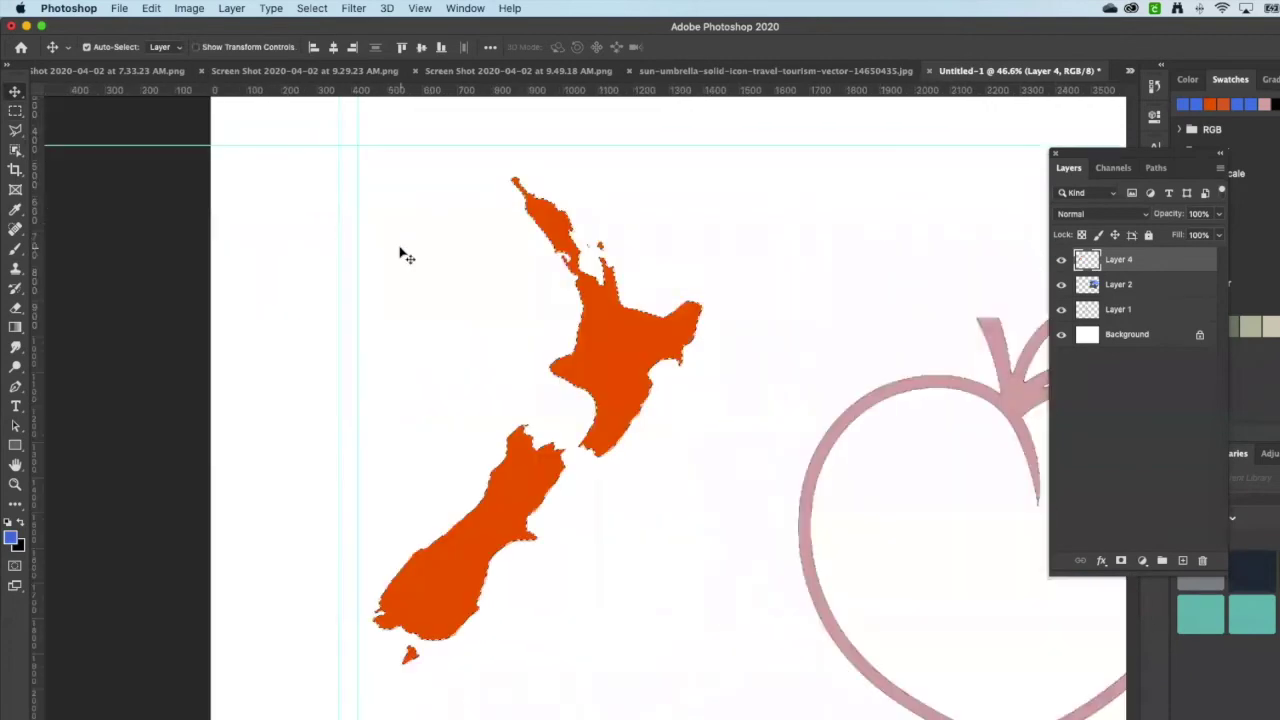
pyautogui.click(150, 9)
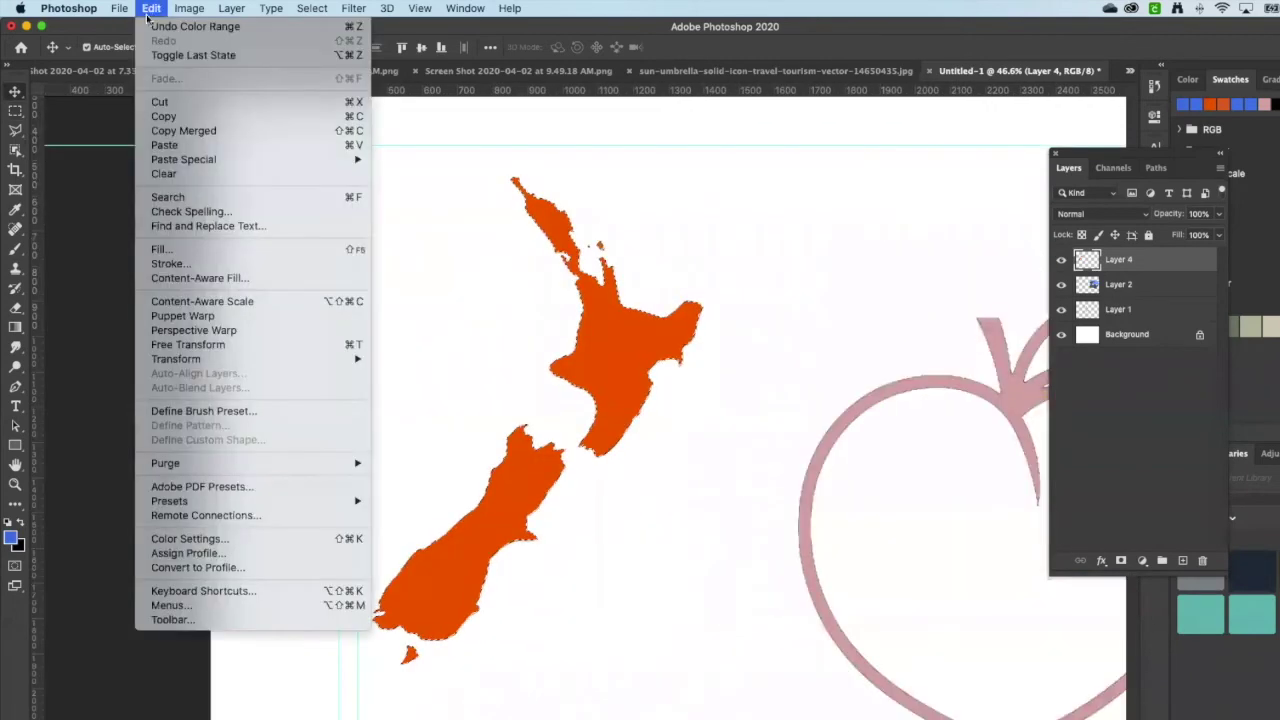
pyautogui.click(182, 249)
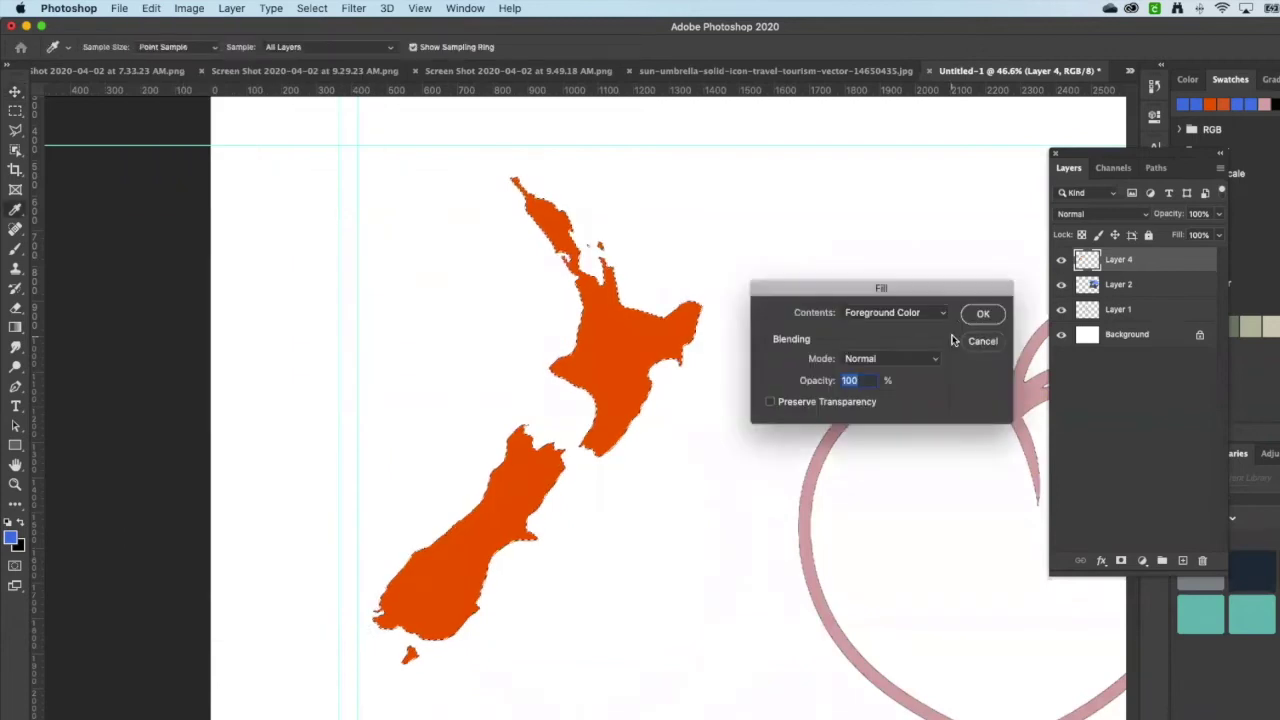
pyautogui.click(983, 315)
pyautogui.press('v')
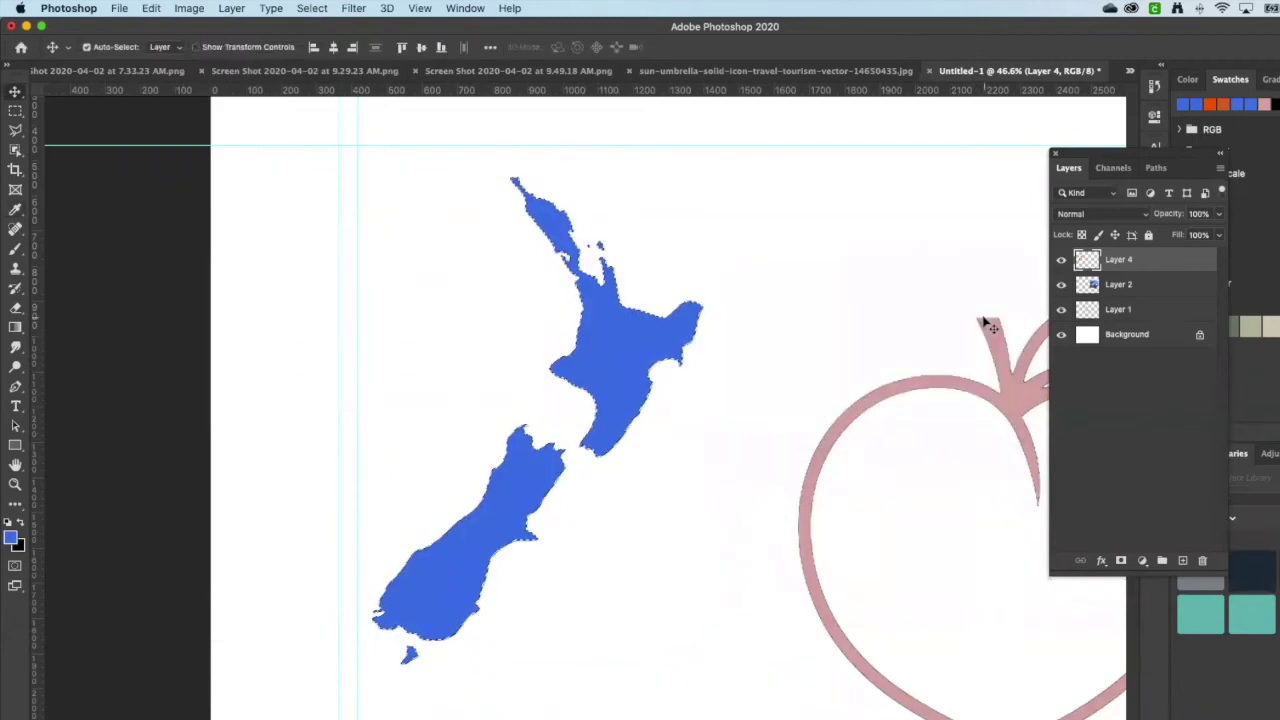
pyautogui.scroll(-2, 985, 327)
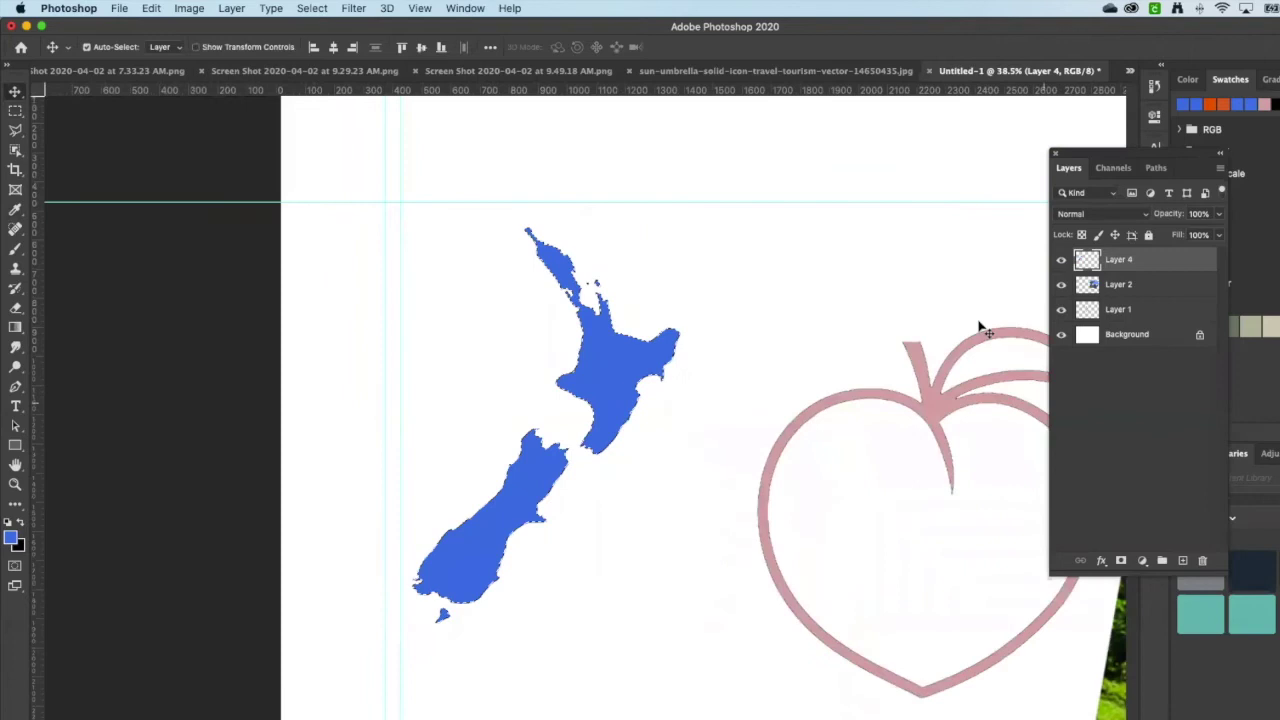
pyautogui.scroll(-4, 985, 330)
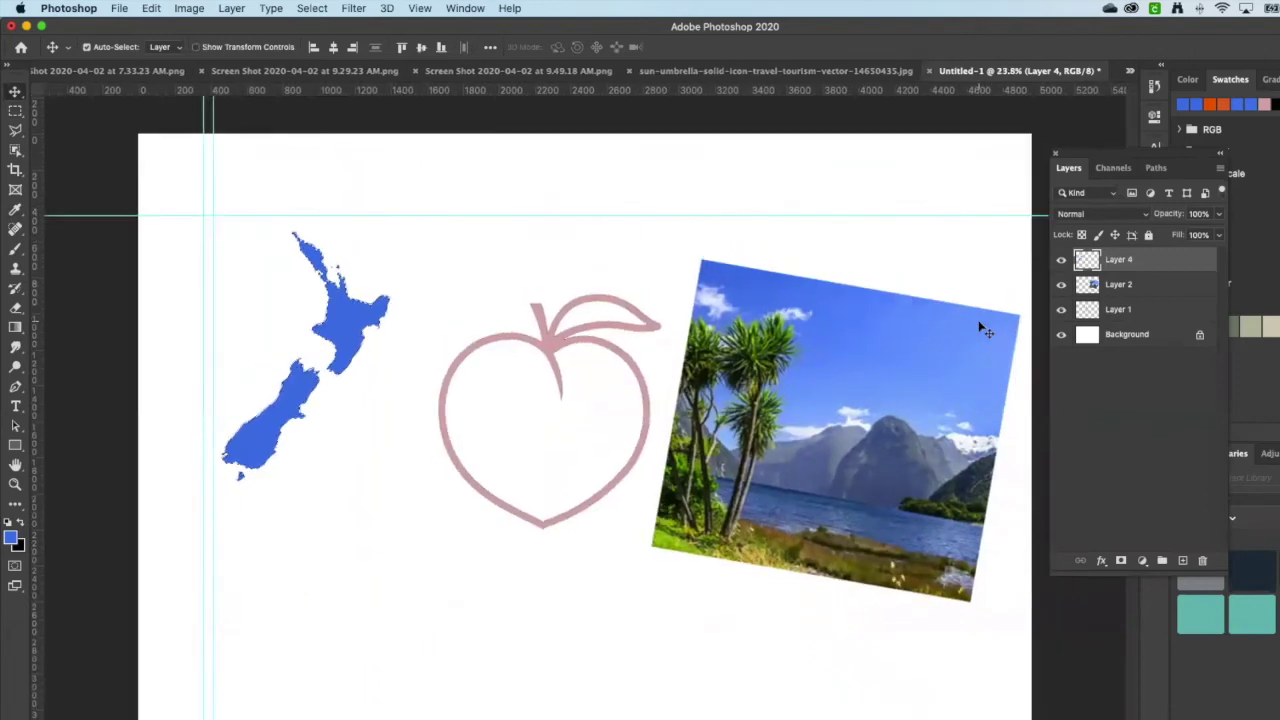
pyautogui.click(1130, 75)
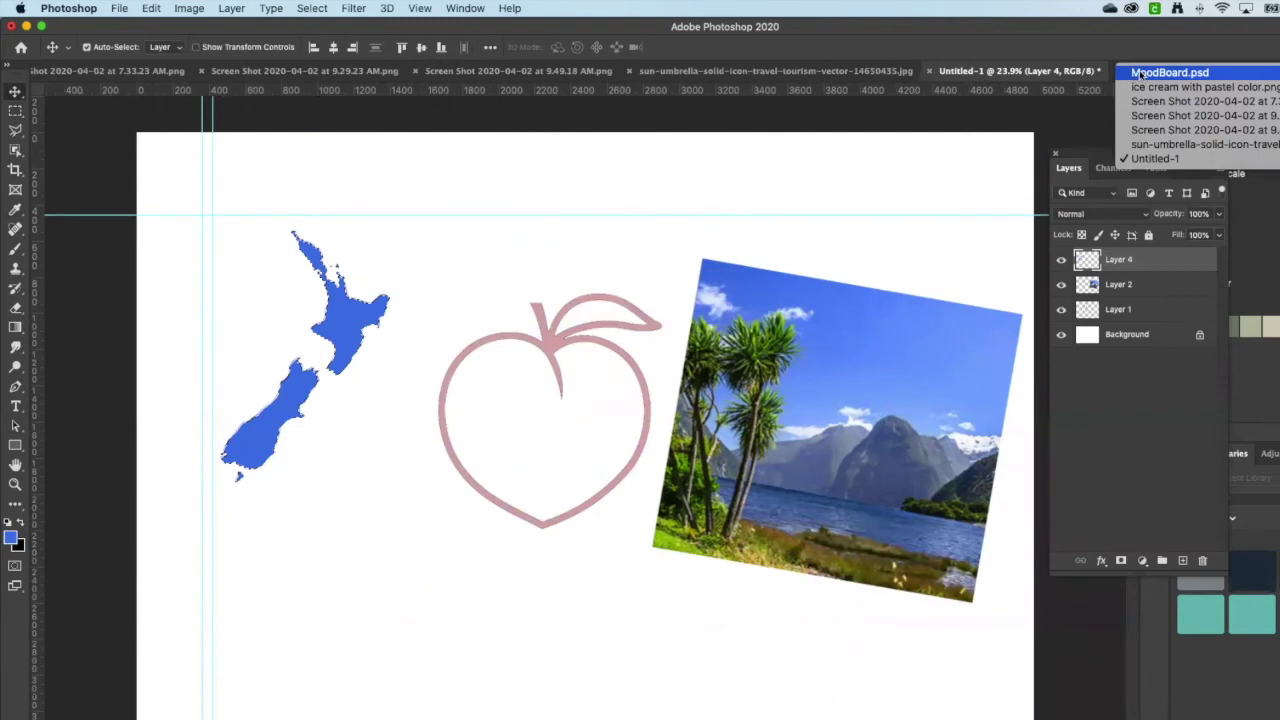
pyautogui.click(1142, 74)
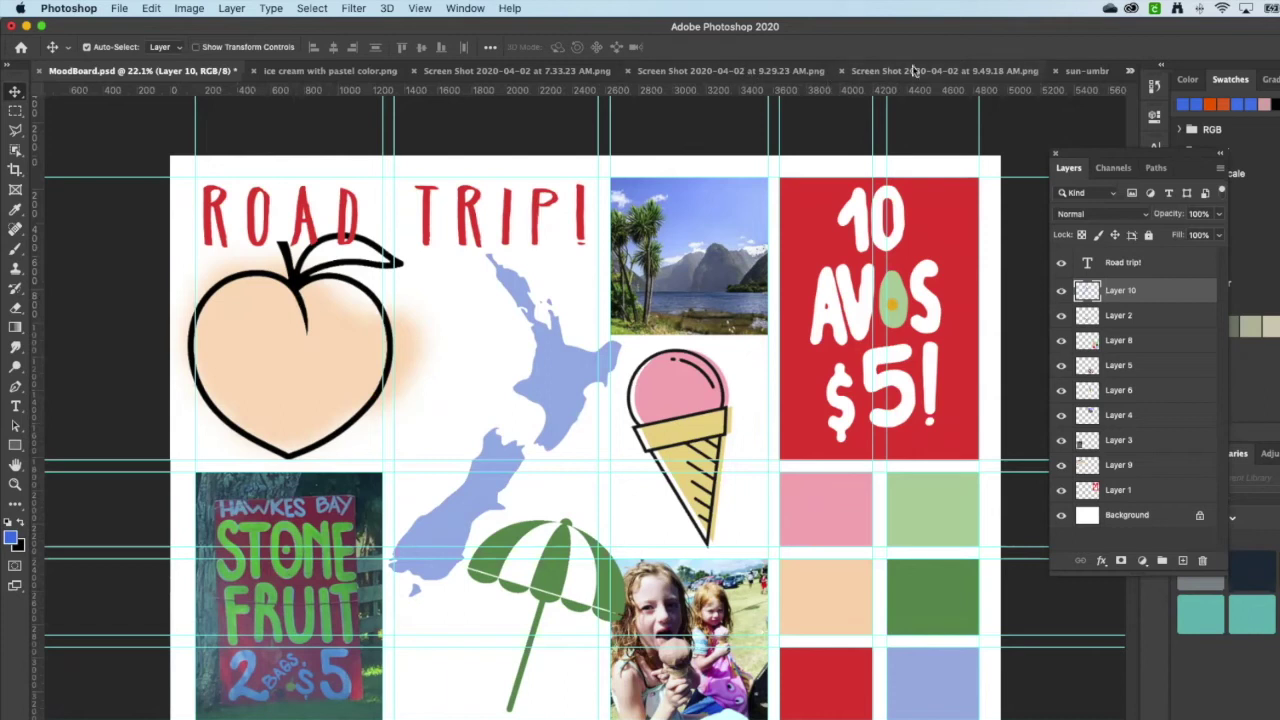
pyautogui.click(1130, 71)
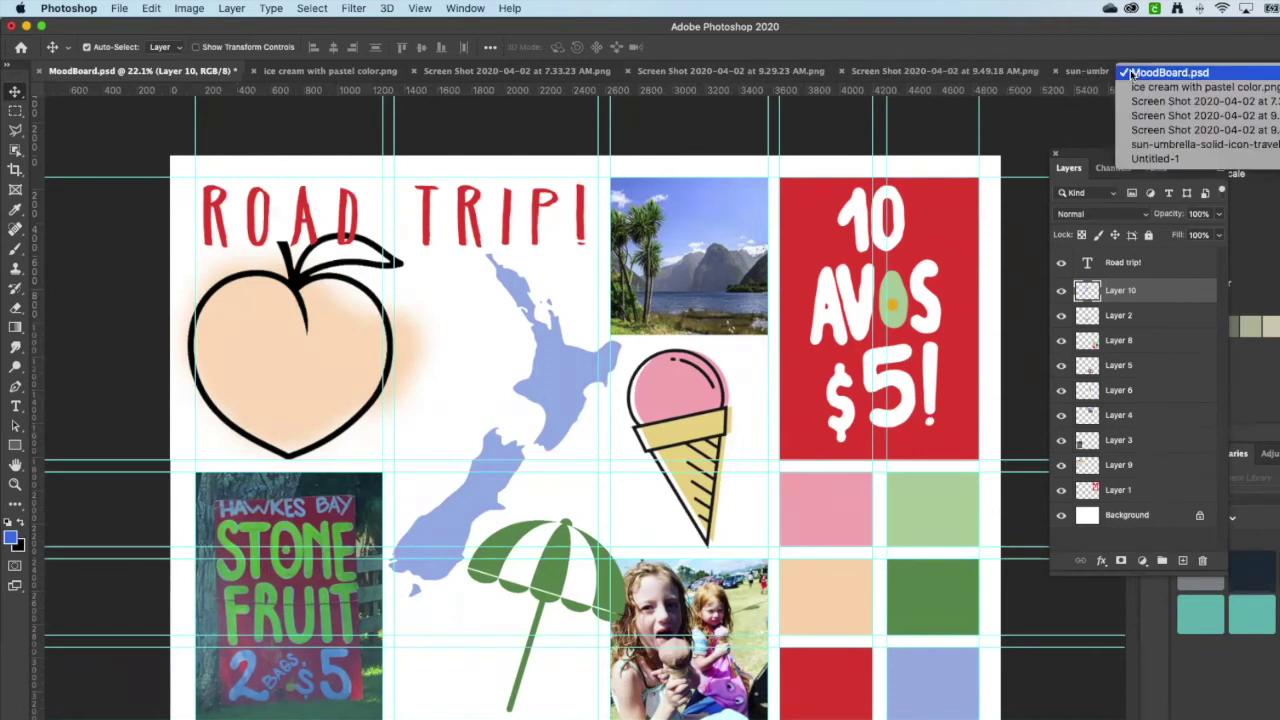
# Step: Nudge the peach down-left, deselect, and move the blue map beside the photo
pyautogui.click(1155, 158)
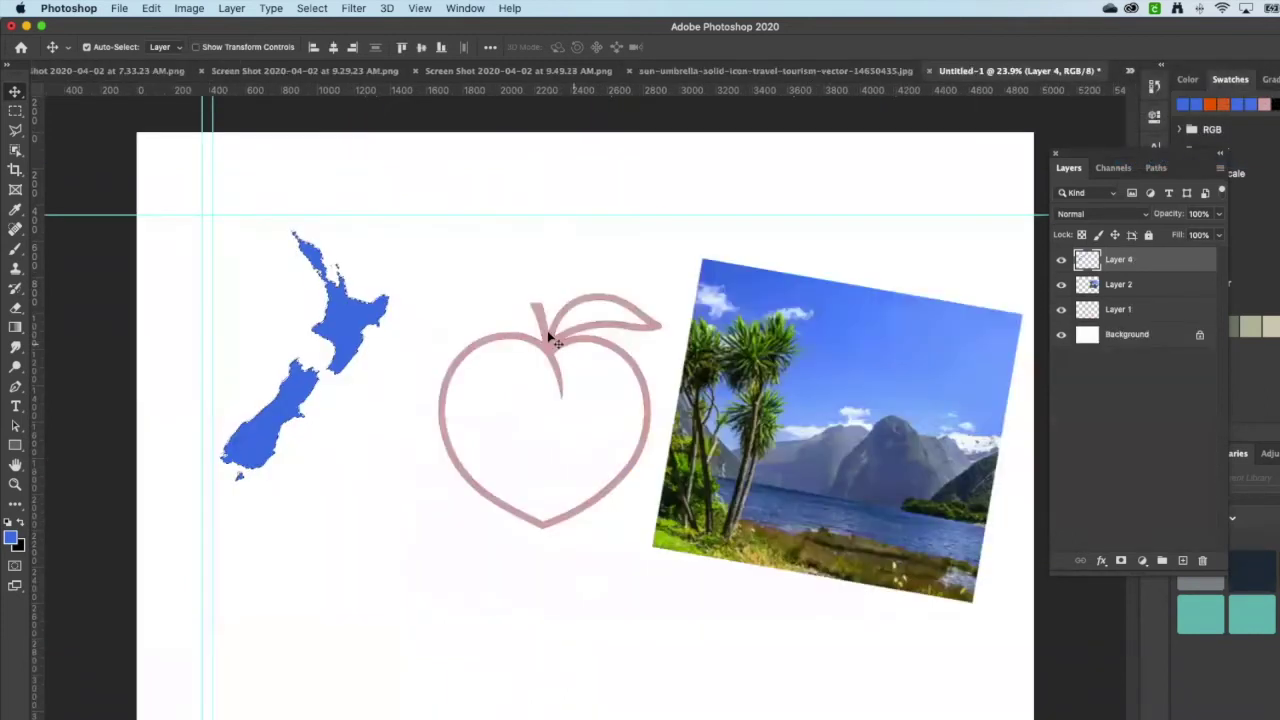
pyautogui.moveTo(558, 350); pyautogui.dragTo(514, 405)
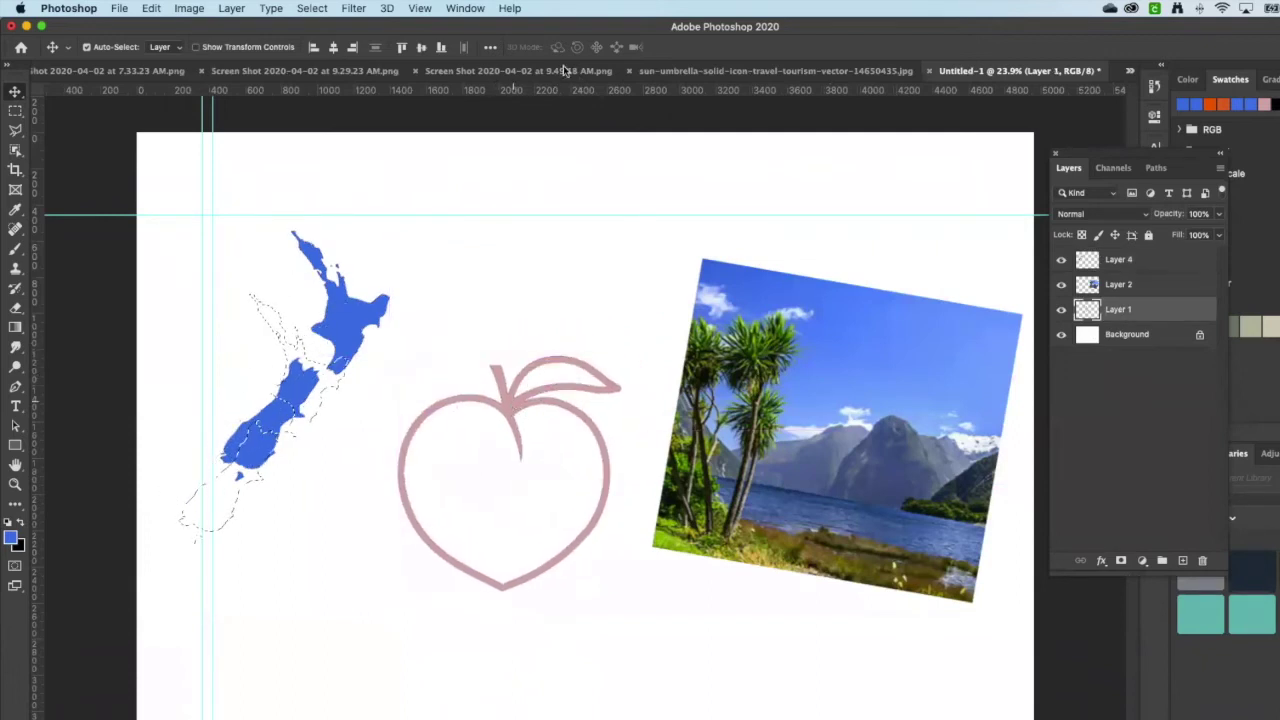
pyautogui.click(312, 8)
pyautogui.click(330, 40)
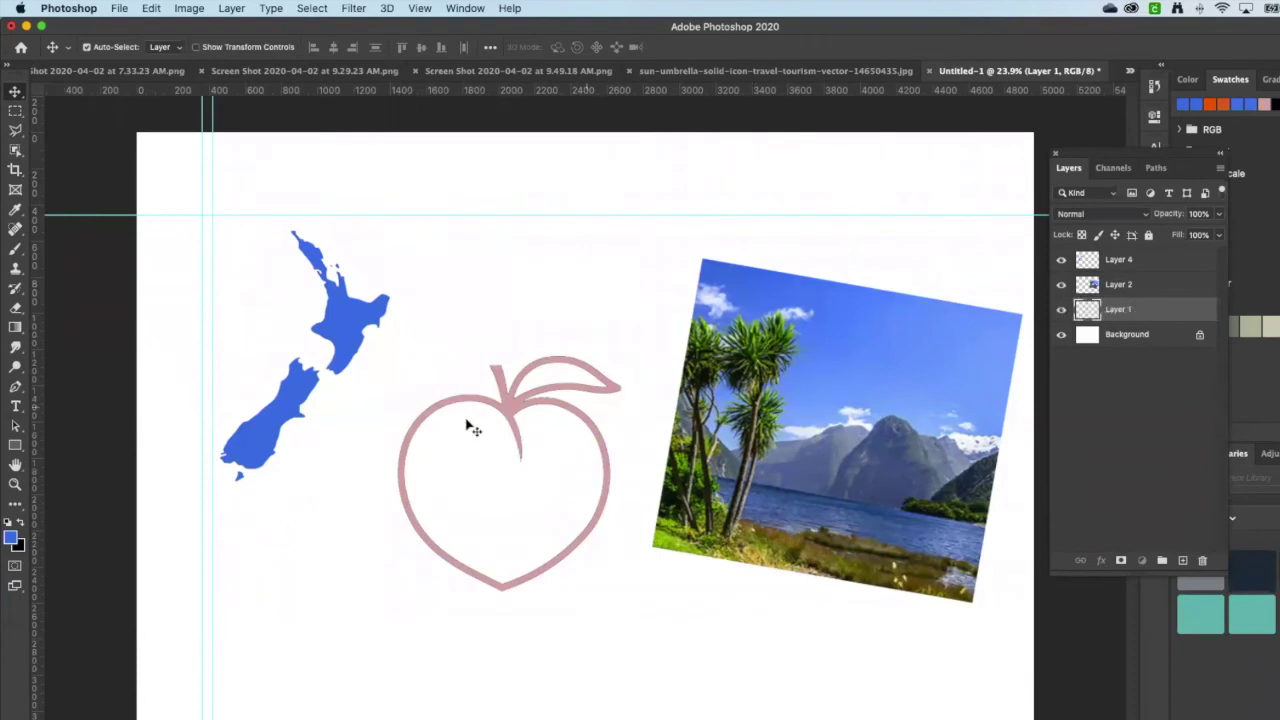
pyautogui.moveTo(343, 328); pyautogui.dragTo(588, 405)
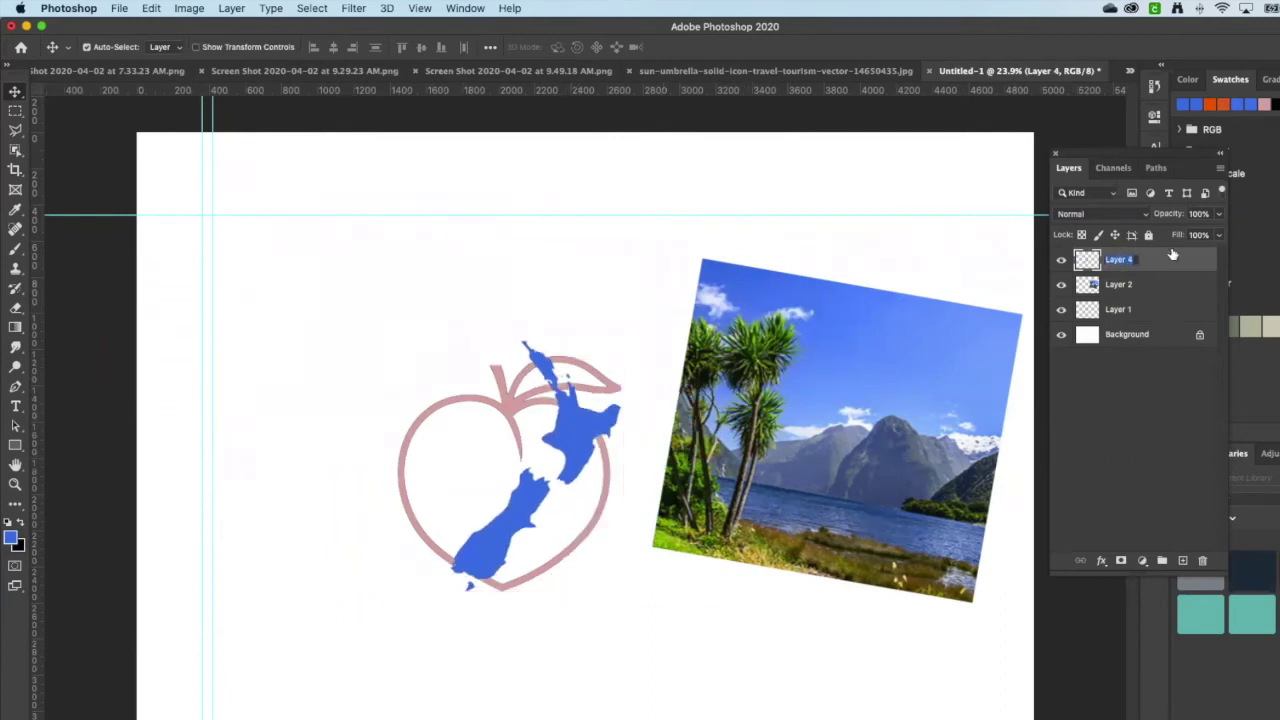
# Step: Bring the peach's Layer 1 to the top and move the peach left of the map
pyautogui.click(1141, 290)
pyautogui.click(1150, 266)
pyautogui.click(1153, 284)
pyautogui.click(1153, 264)
pyautogui.moveTo(1150, 258); pyautogui.dragTo(1150, 256)
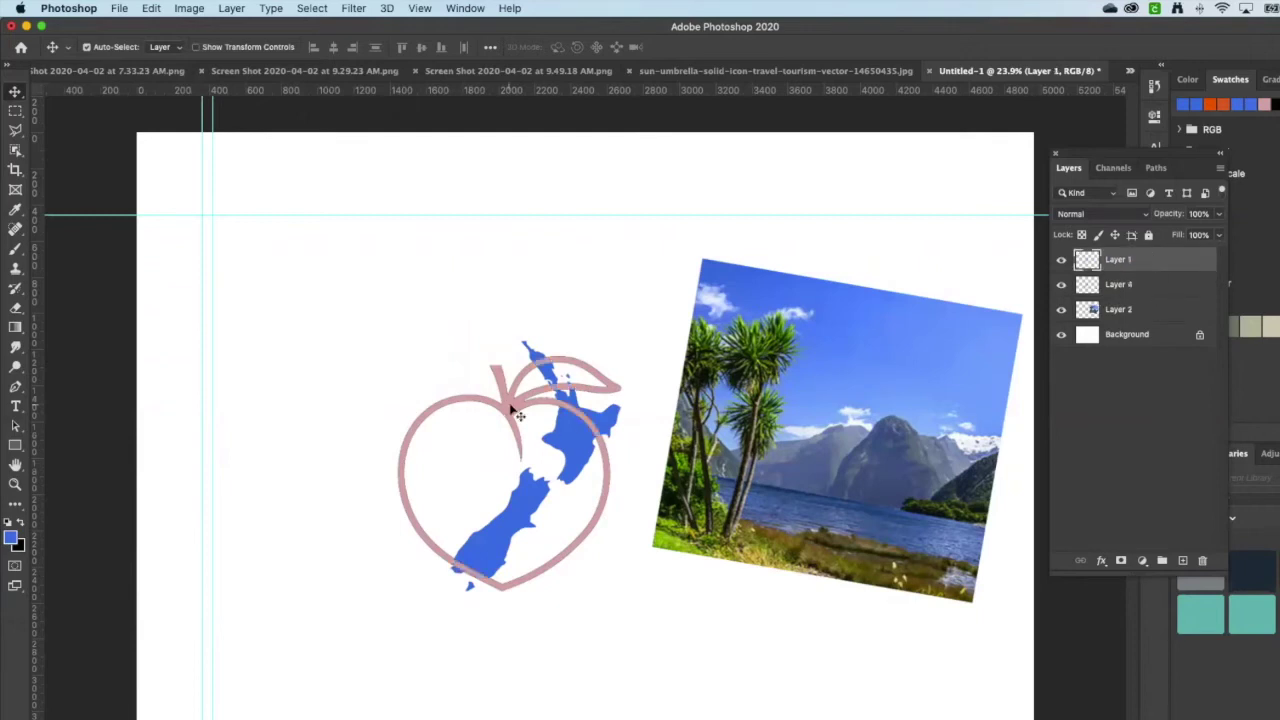
pyautogui.moveTo(509, 409); pyautogui.dragTo(322, 320)
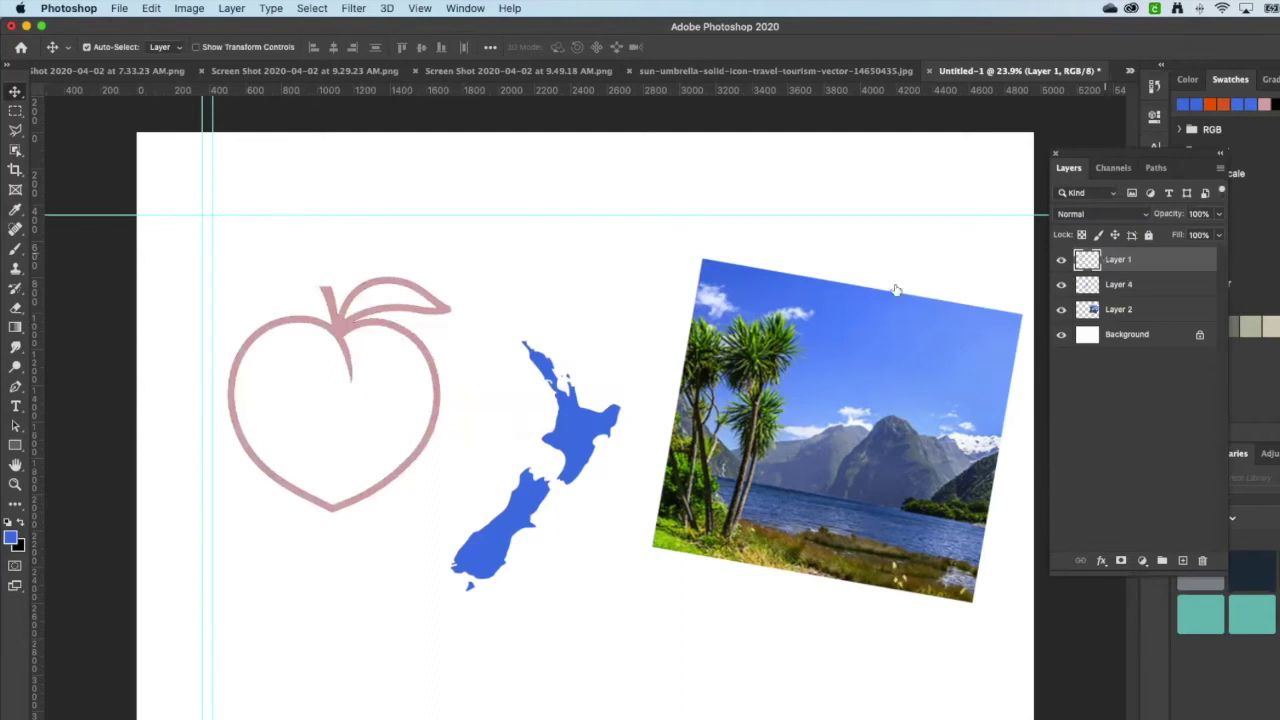
# Step: Create Layer 5 with Shift+Cmd+N and drag it between Layer 1 and Layer 4
pyautogui.click(232, 9)
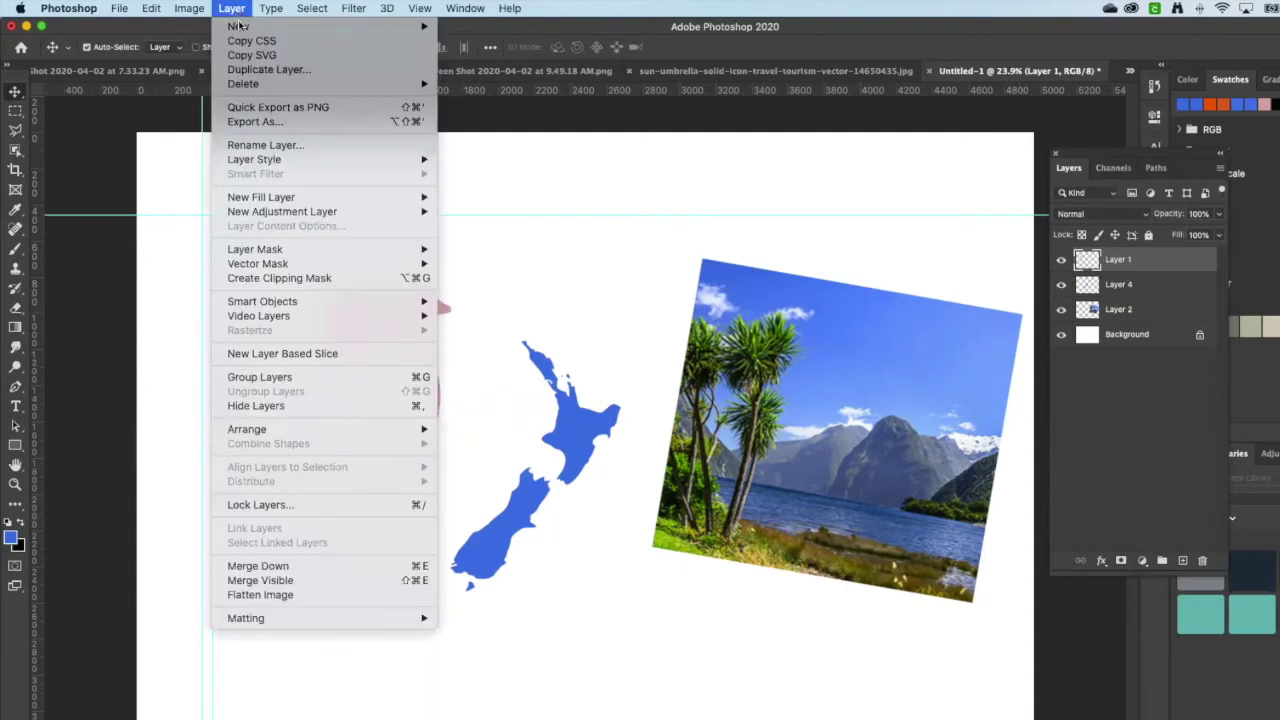
pyautogui.moveTo(240, 26)
pyautogui.click(1028, 186)
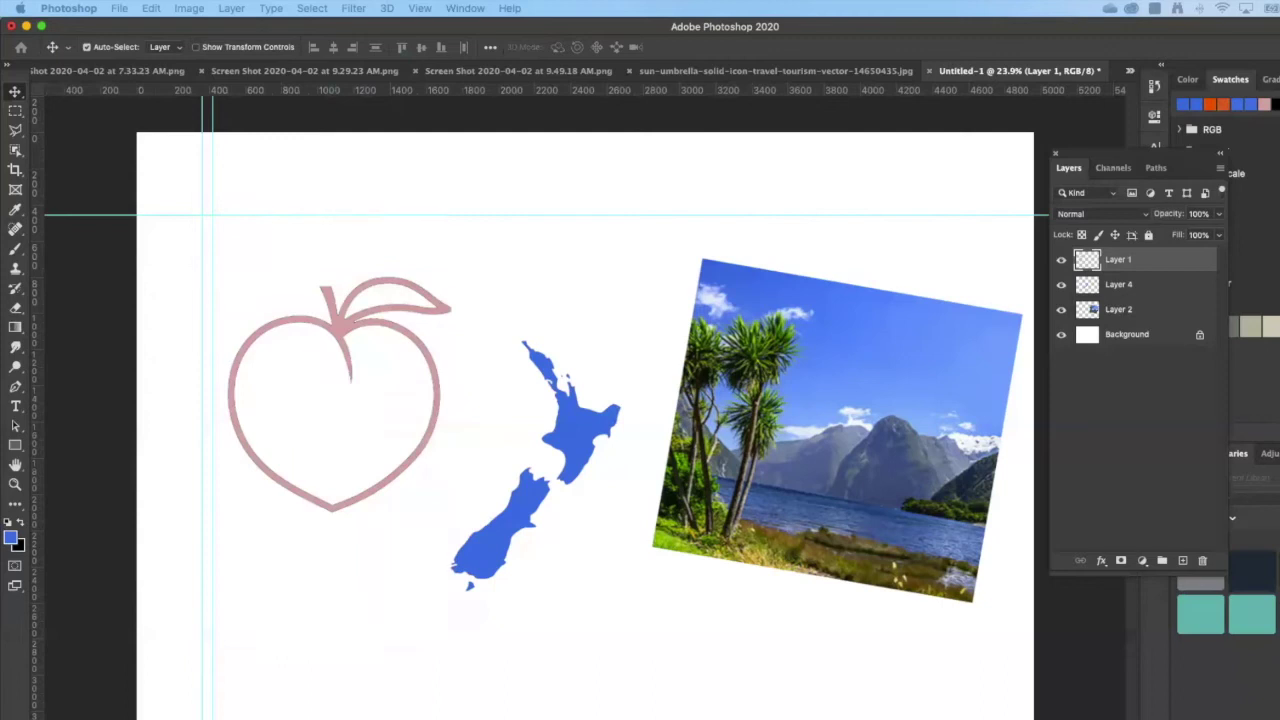
pyautogui.press('super+shift+n')
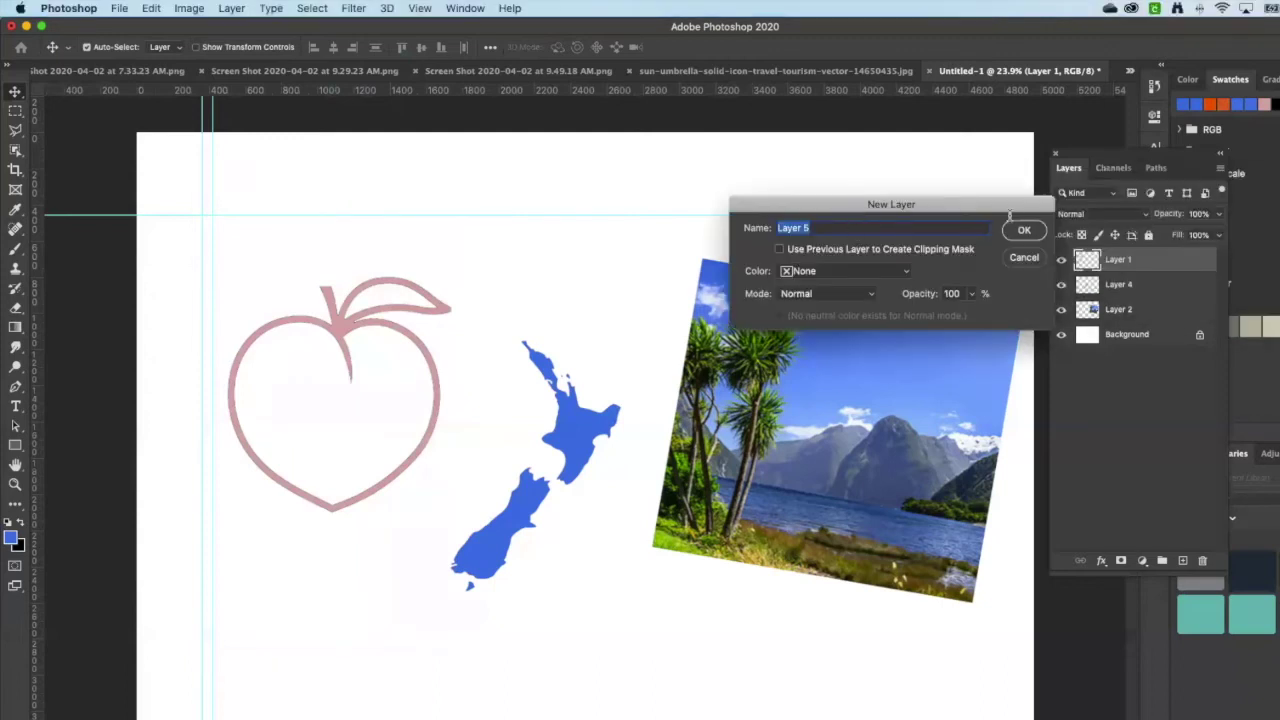
pyautogui.click(1024, 231)
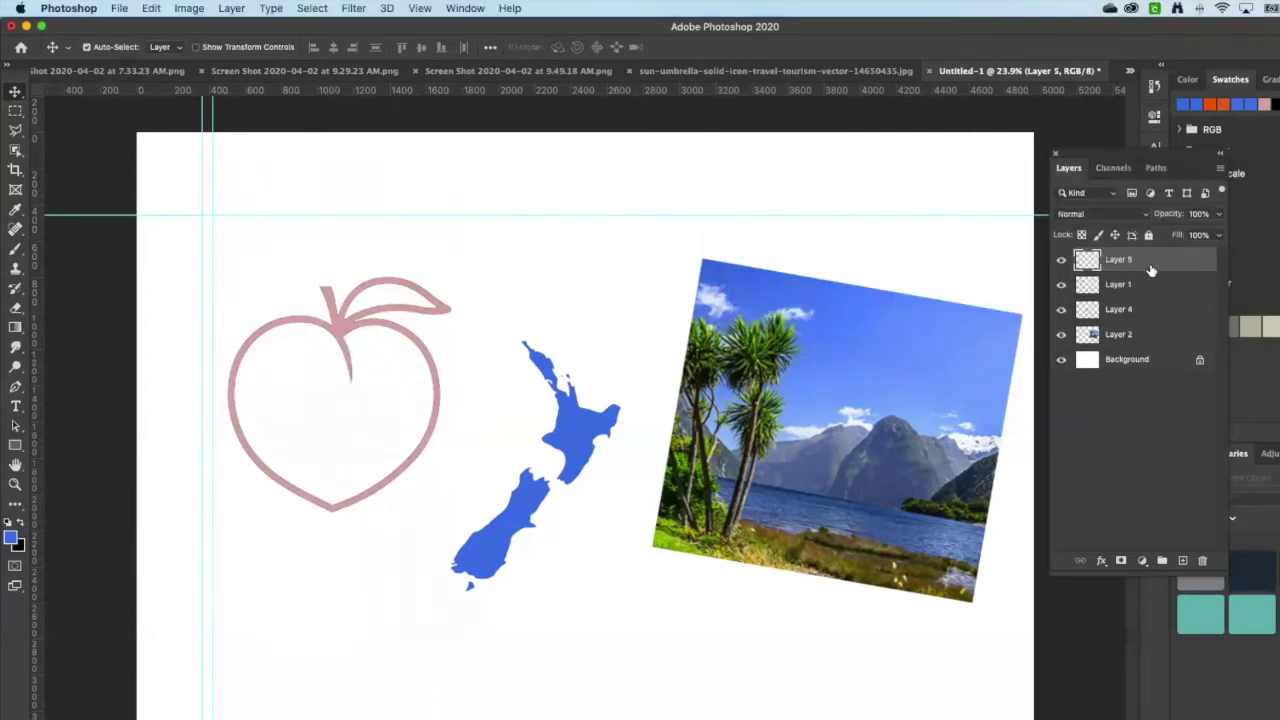
pyautogui.moveTo(1152, 260); pyautogui.dragTo(1150, 290)
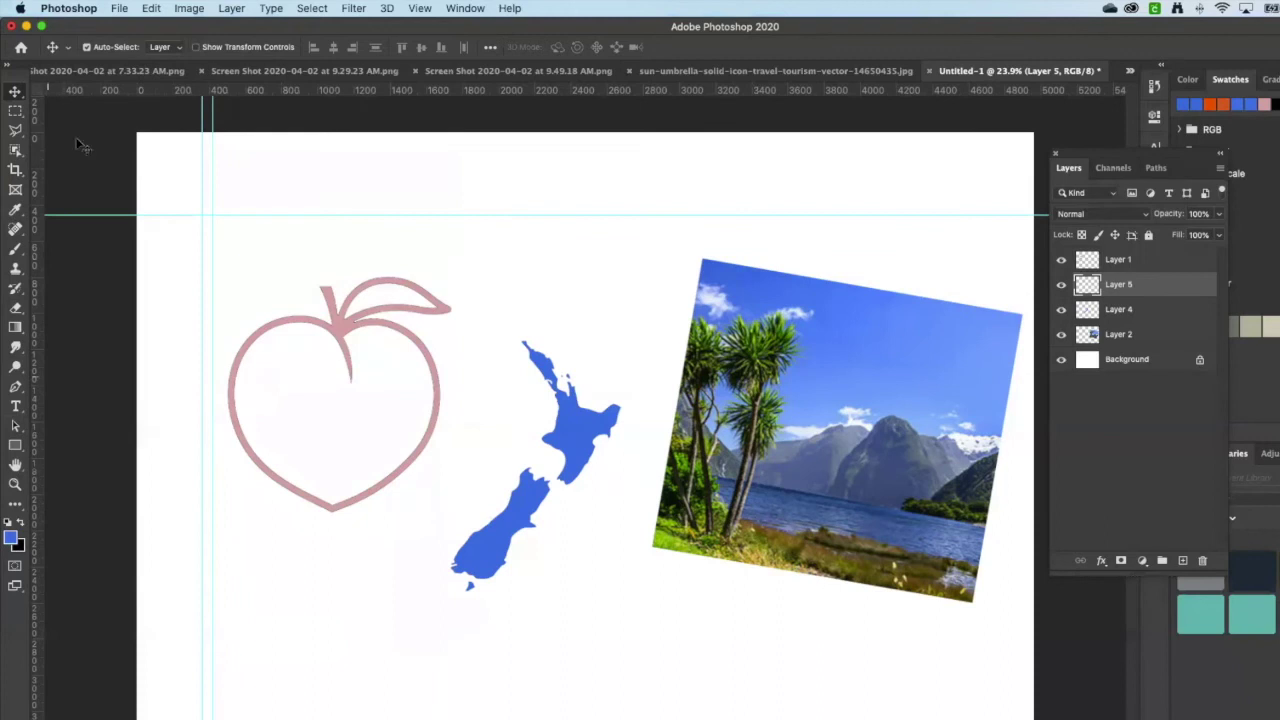
# Step: Set the Brush to 412 px size, 18% hardness and 66% opacity
pyautogui.click(16, 251)
pyautogui.click(107, 50)
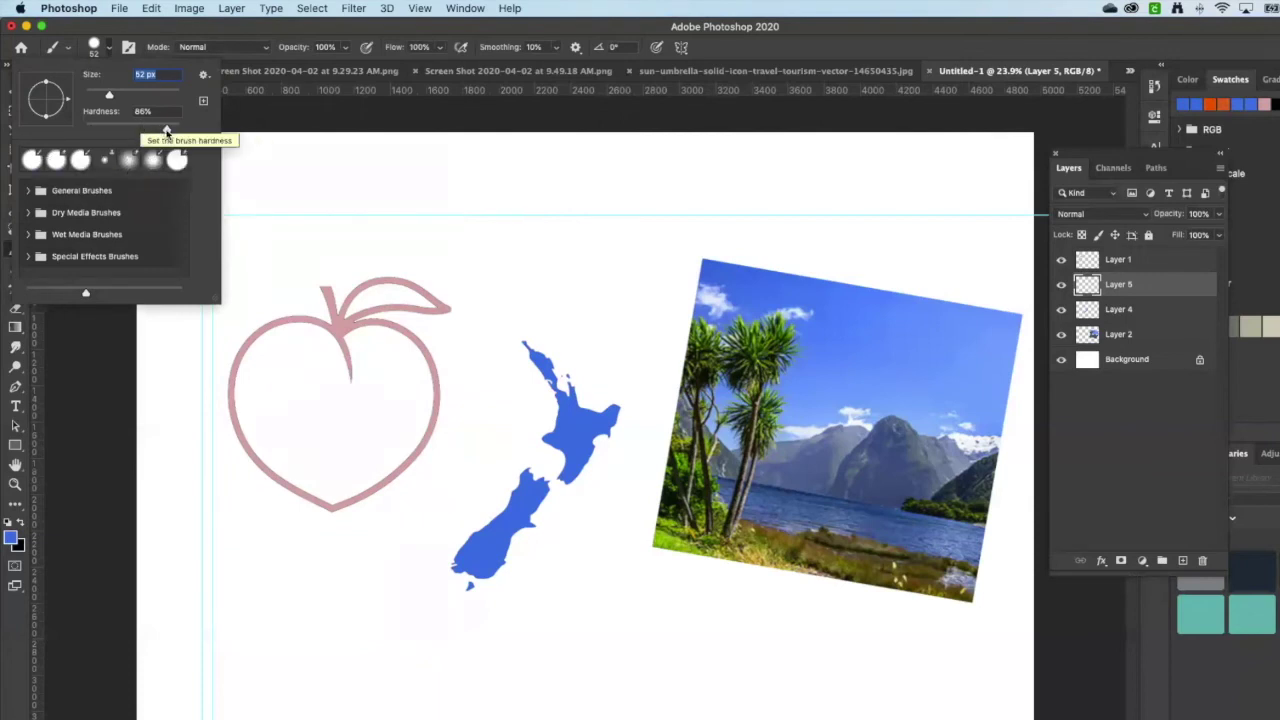
pyautogui.moveTo(166, 131); pyautogui.dragTo(93, 130)
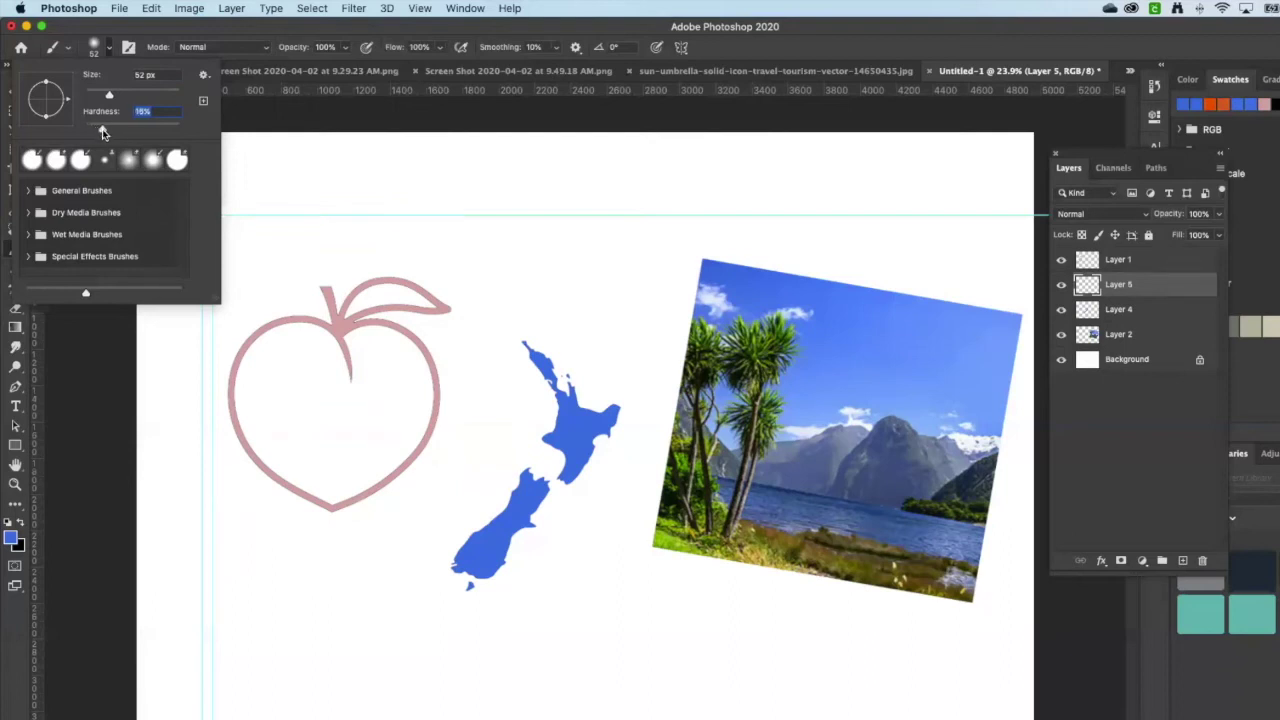
pyautogui.moveTo(143, 100)
pyautogui.mouseDown()
pyautogui.moveTo(178, 96)
pyautogui.moveTo(142, 95)
pyautogui.mouseUp()
pyautogui.moveTo(158, 98); pyautogui.dragTo(166, 96)
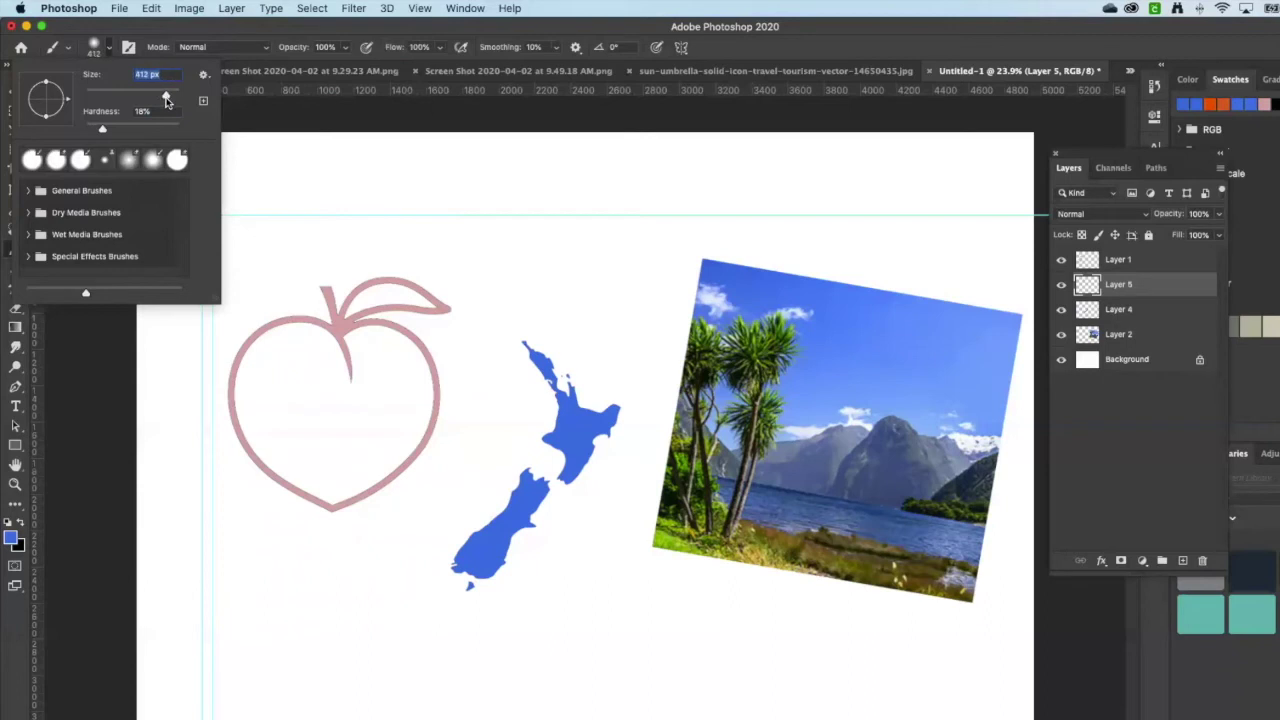
pyautogui.click(345, 48)
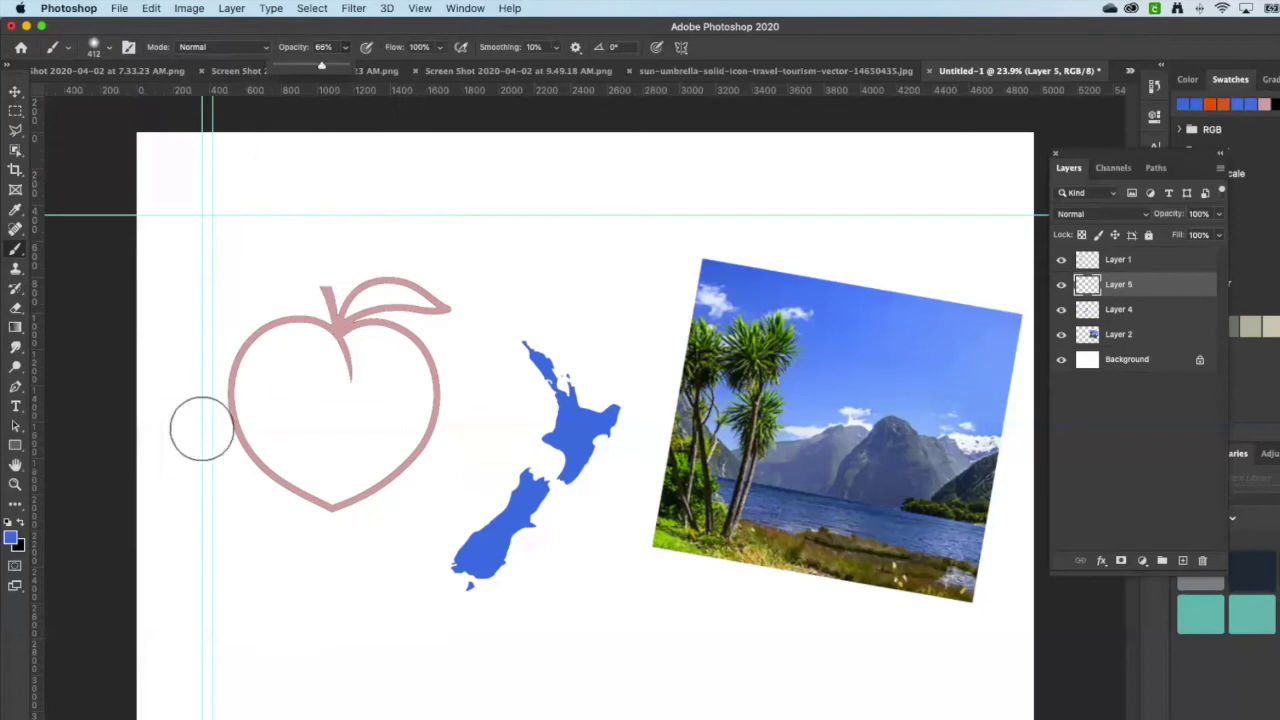
# Step: Paint soft sky-blue strokes over the peach on Layer 5
pyautogui.moveTo(294, 409); pyautogui.dragTo(262, 428)
pyautogui.moveTo(304, 338)
pyautogui.mouseDown()
pyautogui.moveTo(224, 371)
pyautogui.moveTo(360, 274)
pyautogui.moveTo(395, 308)
pyautogui.moveTo(421, 380)
pyautogui.moveTo(307, 569)
pyautogui.moveTo(229, 422)
pyautogui.moveTo(320, 505)
pyautogui.mouseUp()
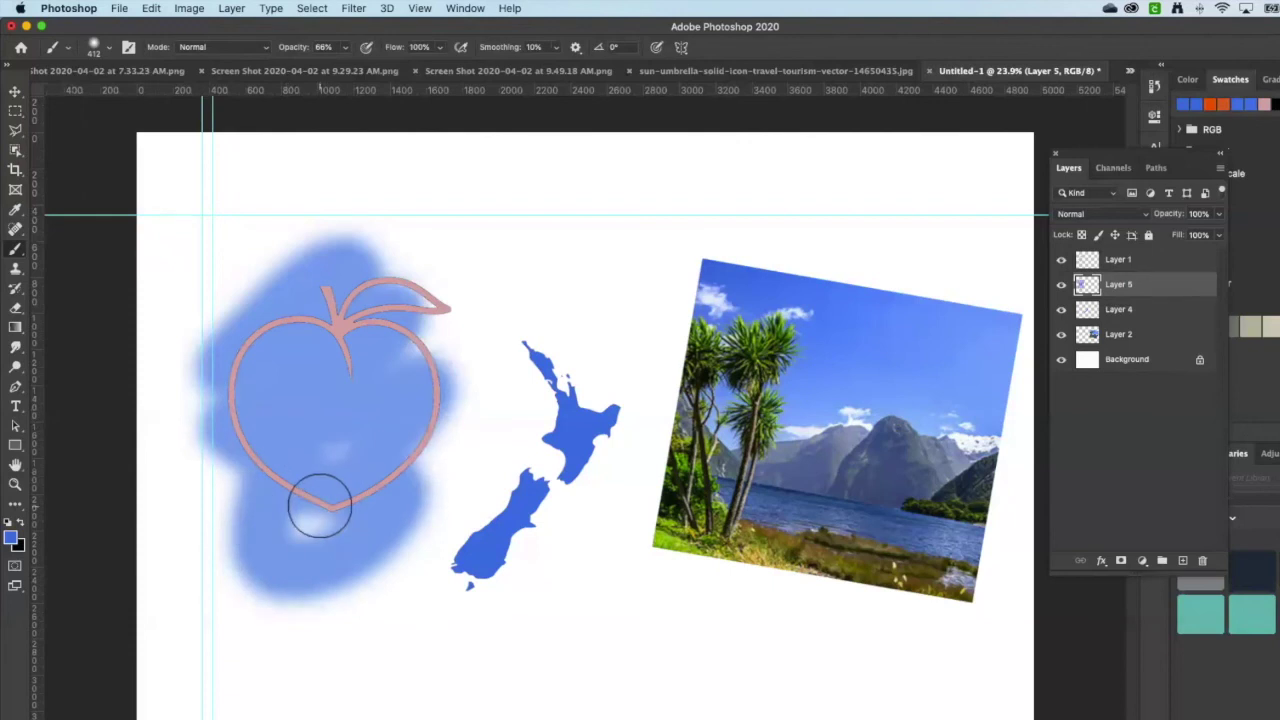
pyautogui.moveTo(327, 425)
pyautogui.mouseDown()
pyautogui.moveTo(362, 364)
pyautogui.moveTo(306, 383)
pyautogui.moveTo(324, 350)
pyautogui.moveTo(301, 323)
pyautogui.moveTo(312, 329)
pyautogui.moveTo(288, 519)
pyautogui.moveTo(339, 496)
pyautogui.moveTo(332, 509)
pyautogui.moveTo(323, 345)
pyautogui.moveTo(344, 340)
pyautogui.moveTo(315, 373)
pyautogui.moveTo(371, 328)
pyautogui.moveTo(356, 418)
pyautogui.moveTo(315, 510)
pyautogui.moveTo(291, 322)
pyautogui.moveTo(239, 438)
pyautogui.moveTo(350, 429)
pyautogui.moveTo(329, 507)
pyautogui.moveTo(361, 488)
pyautogui.moveTo(404, 410)
pyautogui.moveTo(427, 307)
pyautogui.moveTo(371, 359)
pyautogui.moveTo(426, 493)
pyautogui.moveTo(262, 520)
pyautogui.moveTo(306, 338)
pyautogui.mouseUp()
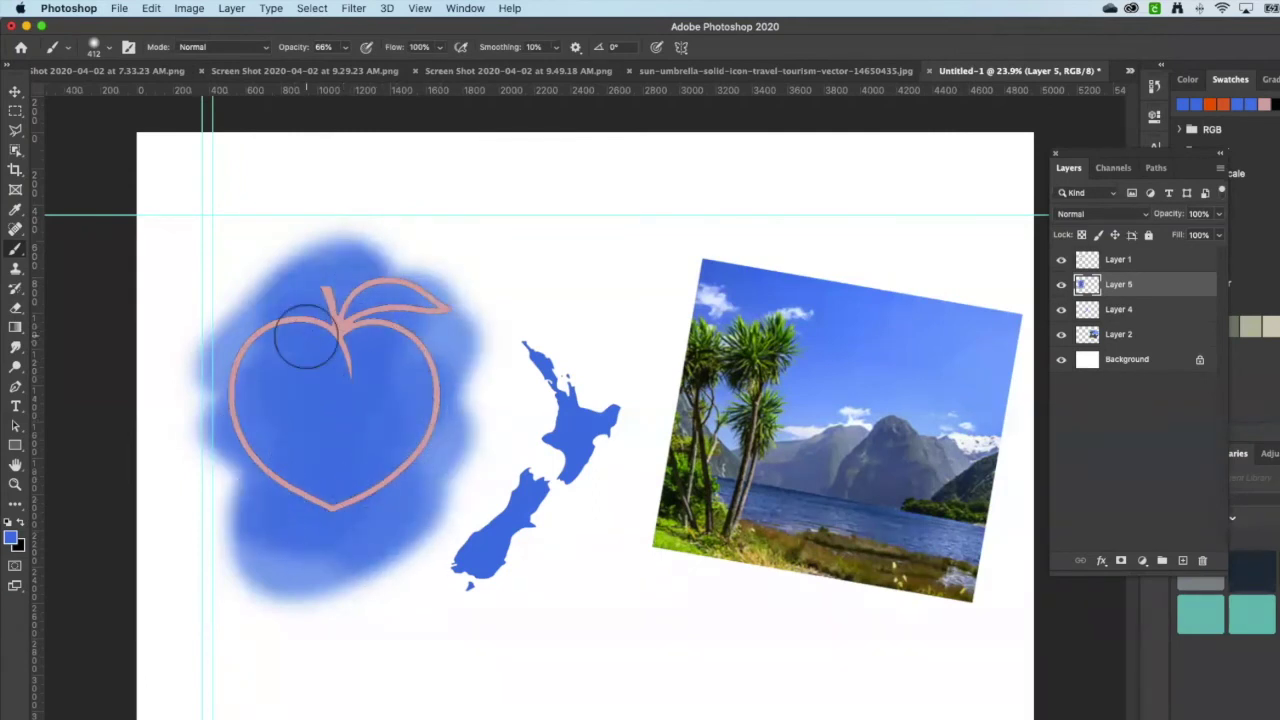
# Step: Add a vertical guide through the peach's left half
pyautogui.click(16, 110)
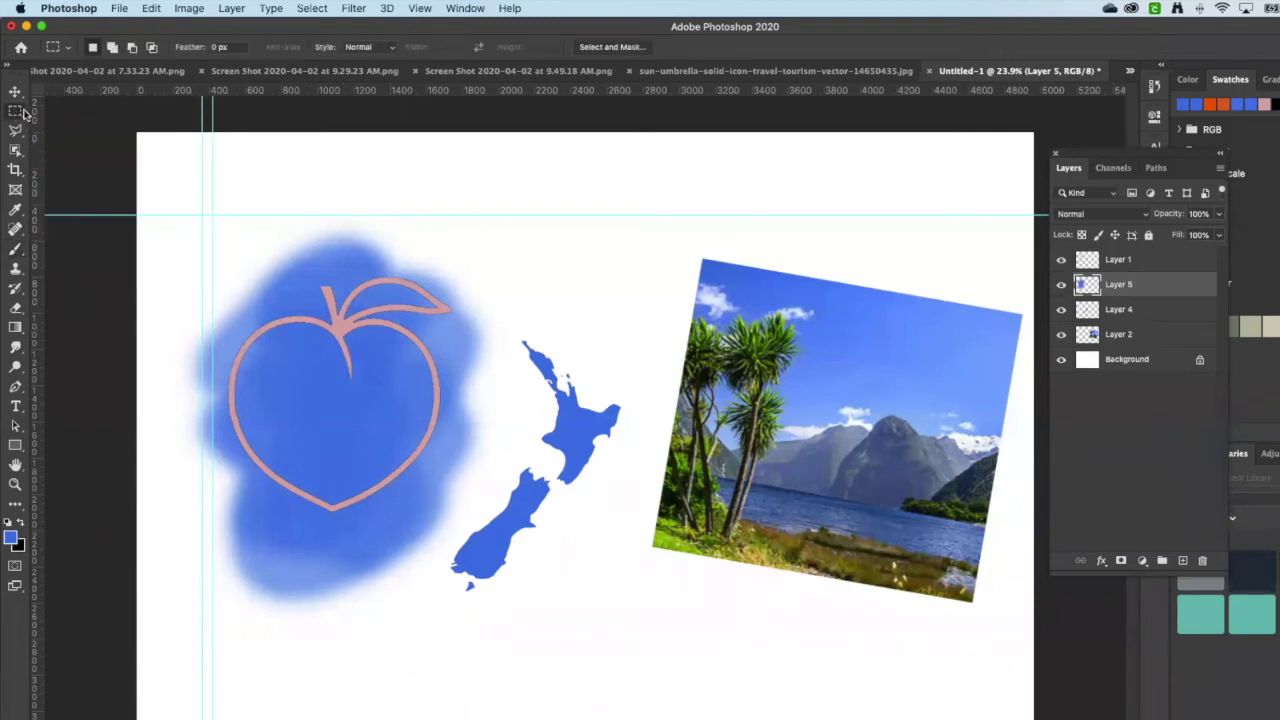
pyautogui.press('v')
pyautogui.moveTo(35, 150); pyautogui.dragTo(303, 149)
# Step: Place a horizontal guide below the blue wash and select a rectangle down from the guide intersection
pyautogui.moveTo(295, 95); pyautogui.dragTo(270, 626)
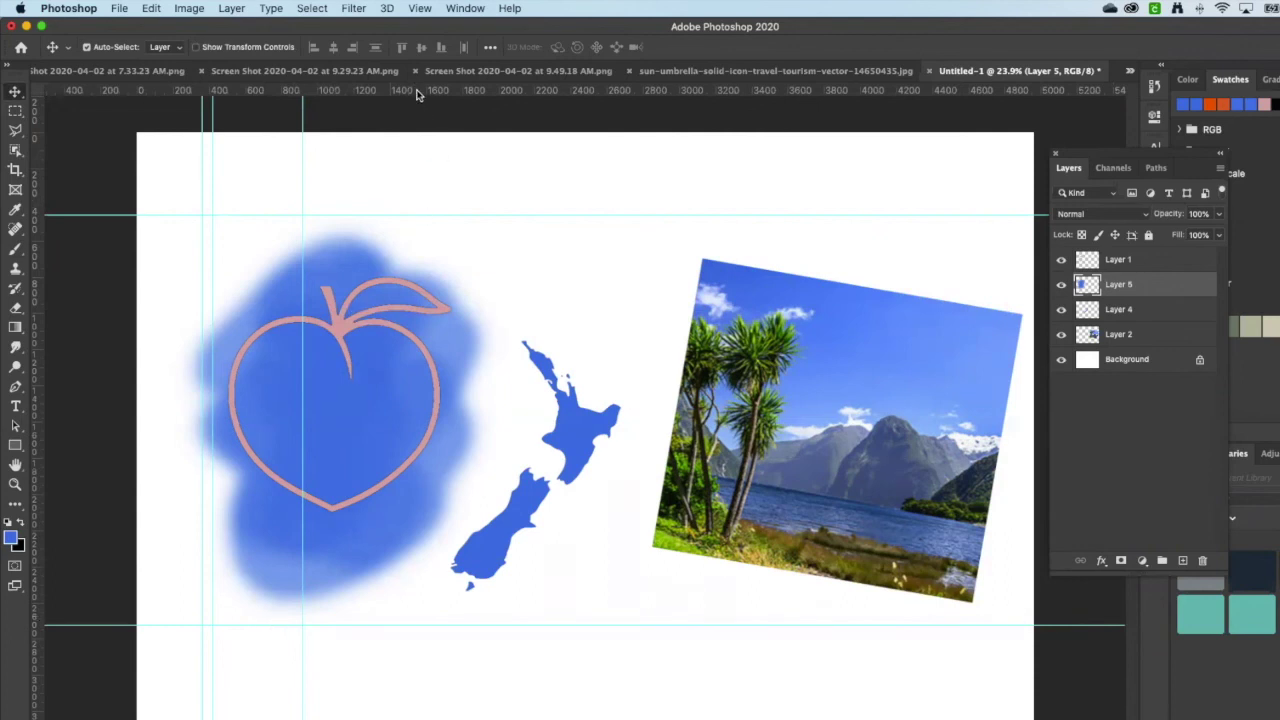
pyautogui.moveTo(424, 95); pyautogui.dragTo(428, 719)
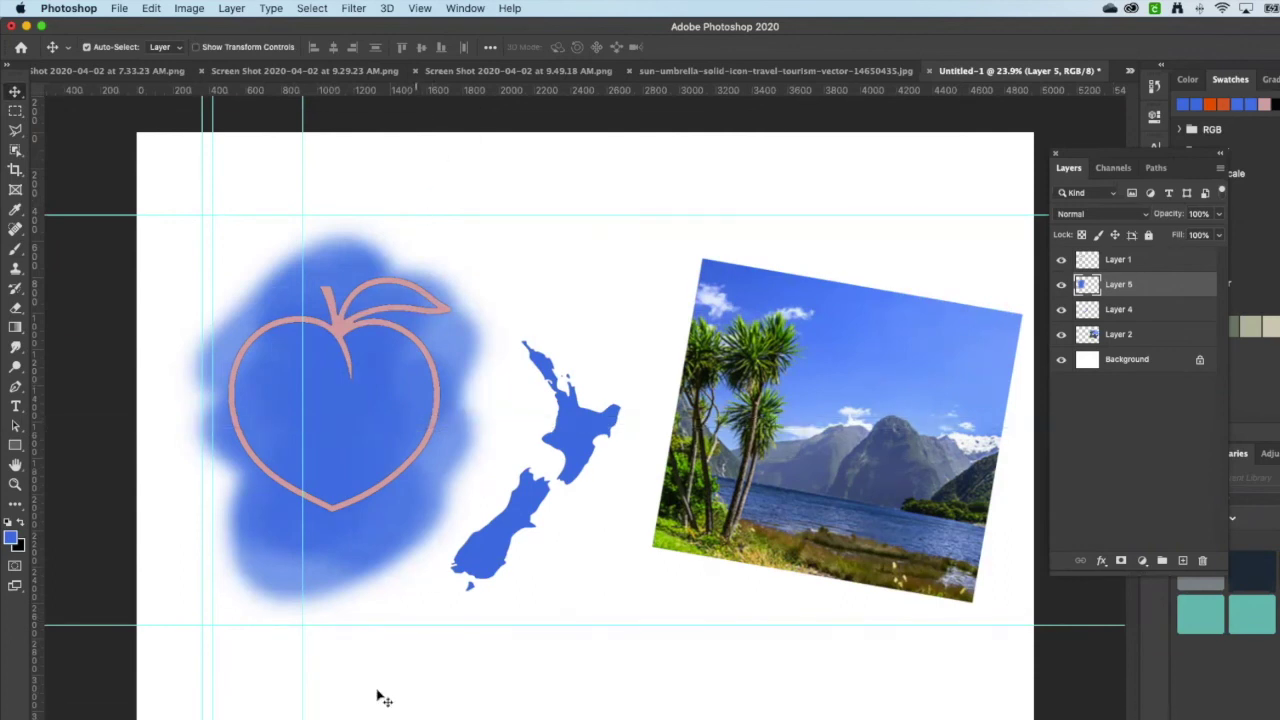
pyautogui.click(15, 112)
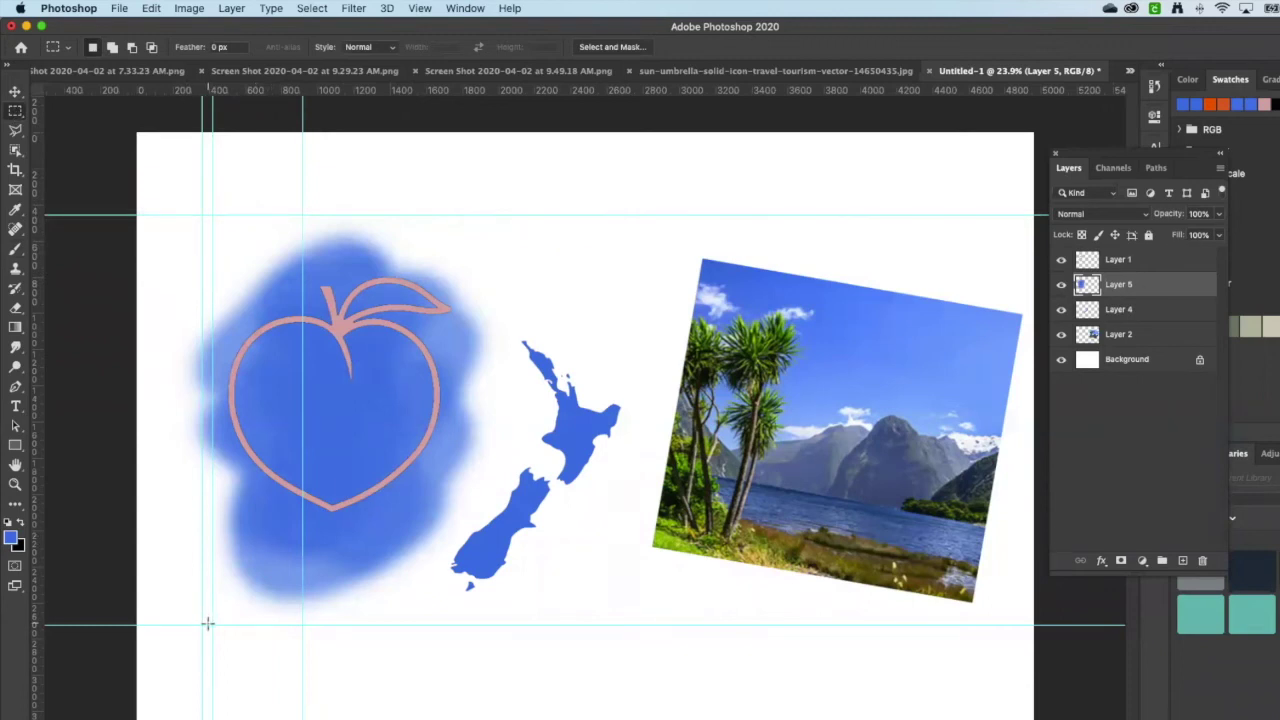
pyautogui.moveTo(221, 628); pyautogui.dragTo(302, 716)
pyautogui.click(318, 705)
# Step: Fill the bottom-left rectangular selection with a dark green foreground colour
pyautogui.click(13, 540)
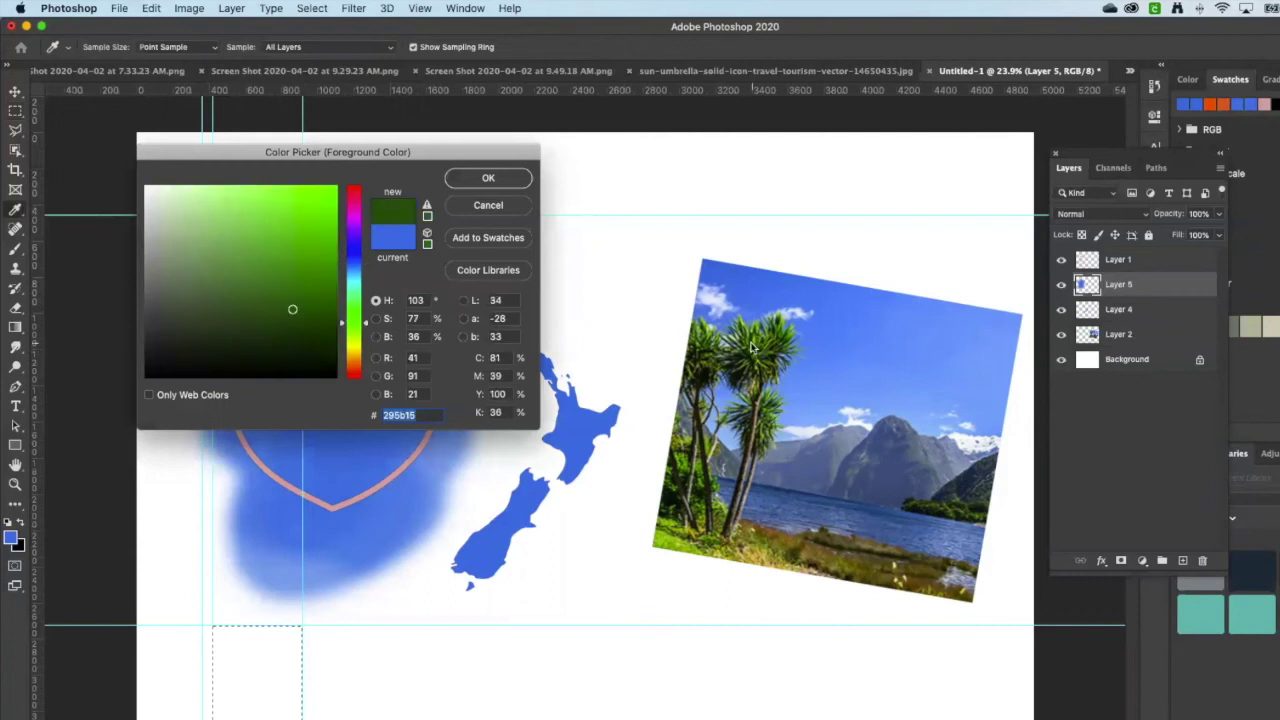
pyautogui.moveTo(305, 291); pyautogui.dragTo(267, 290)
pyautogui.click(488, 177)
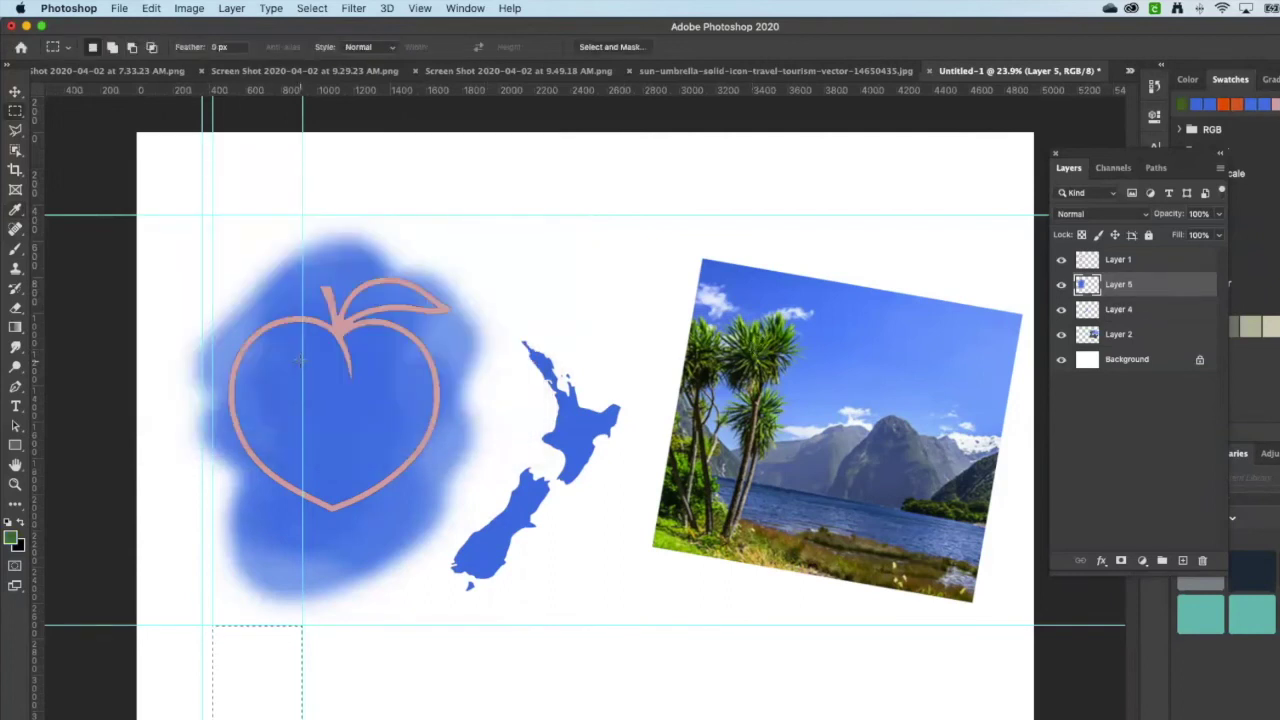
pyautogui.click(151, 8)
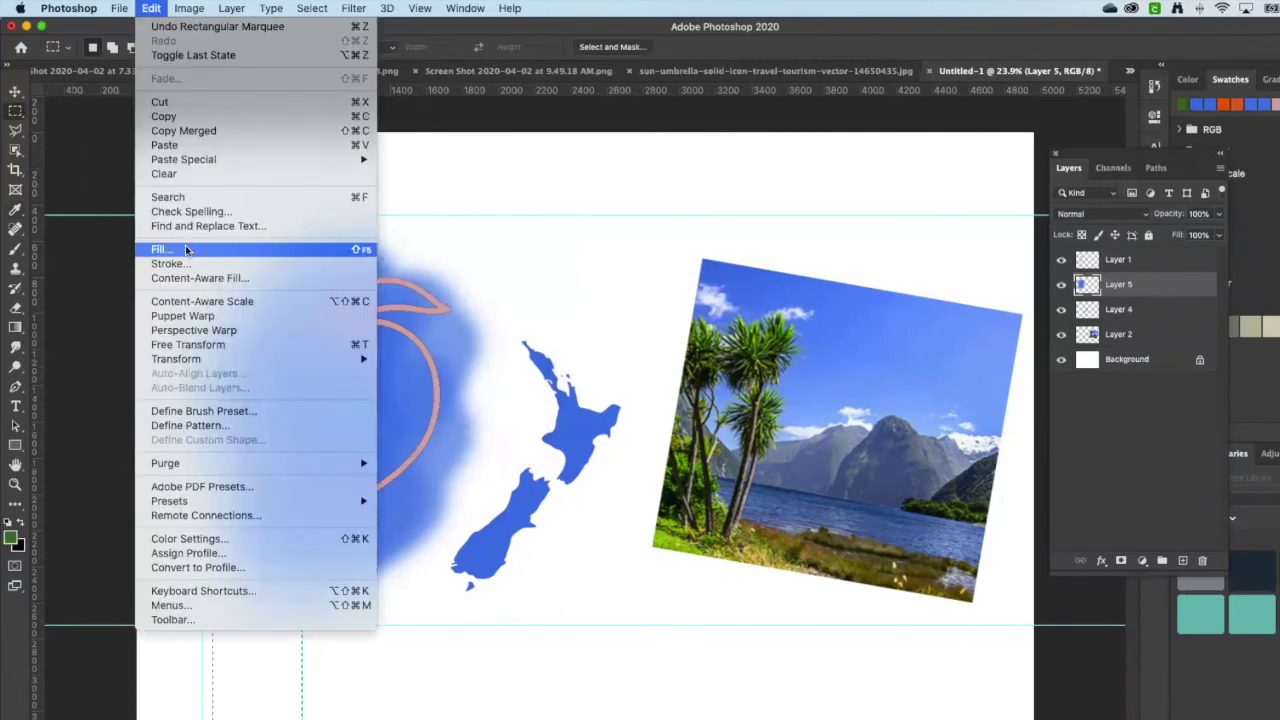
pyautogui.press('Return')
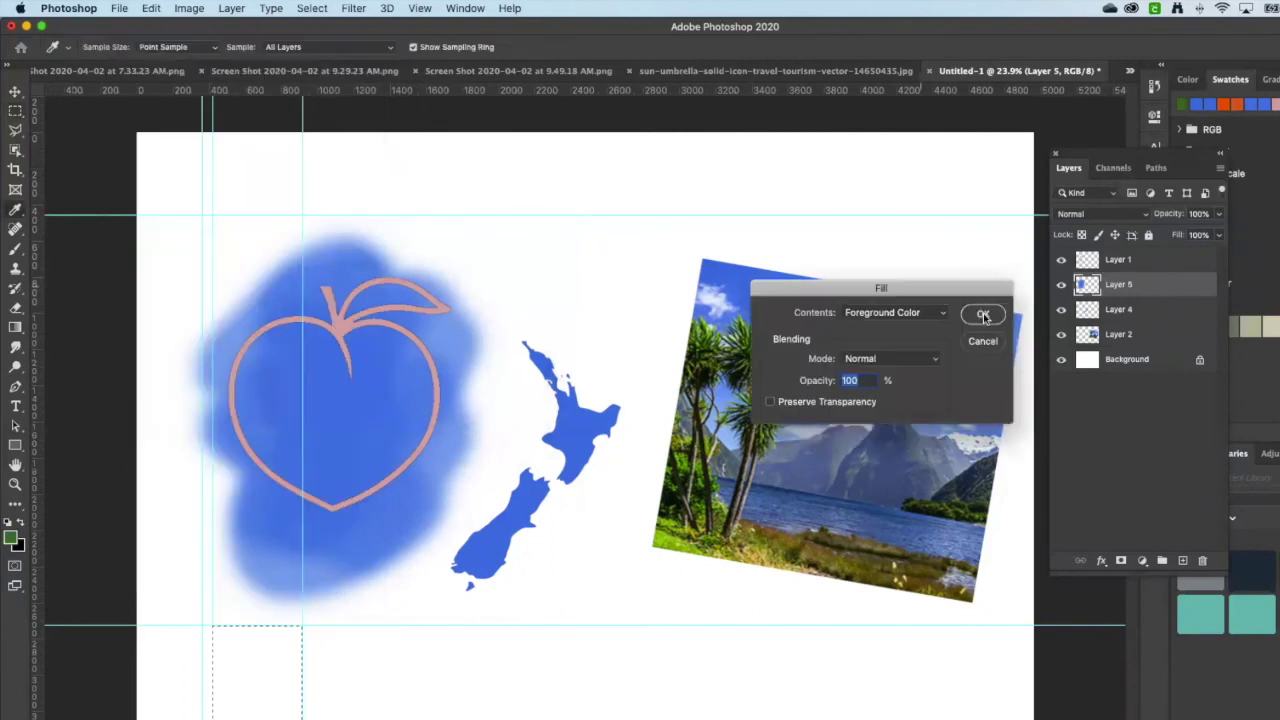
pyautogui.click(983, 316)
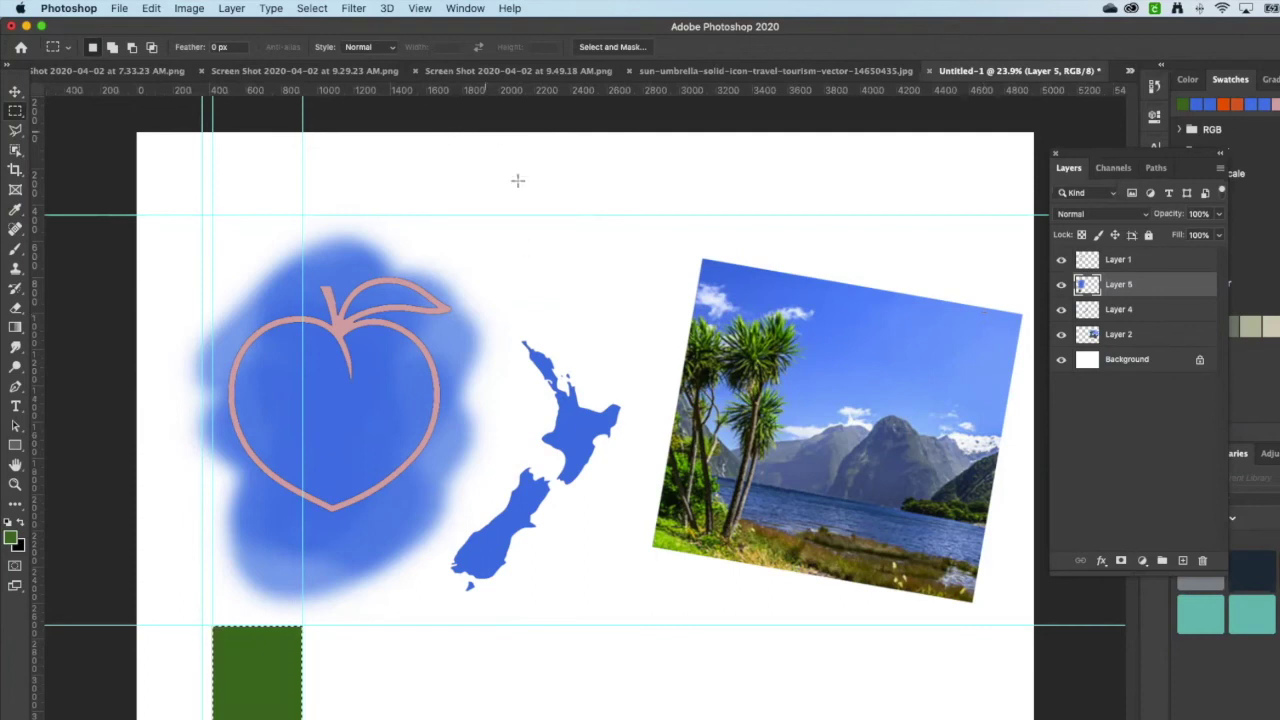
pyautogui.click(298, 9)
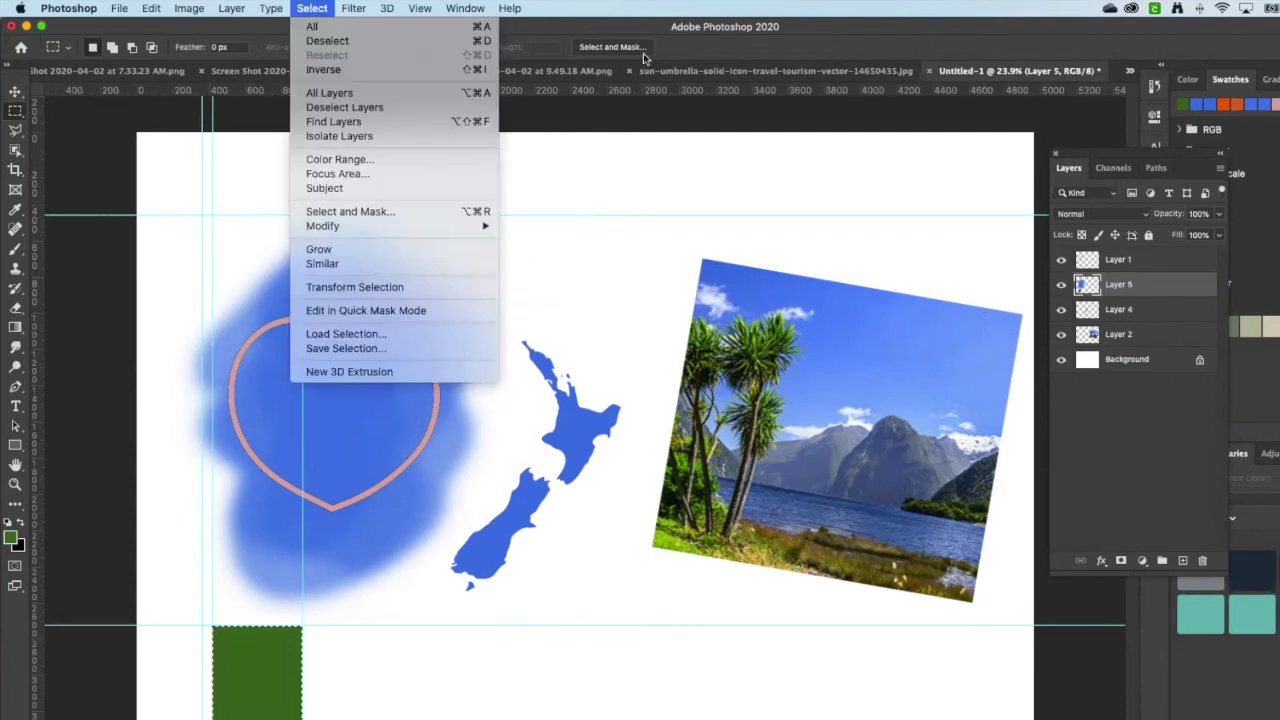
# Step: Deselect the rectangle and switch to the New Zealand map document
pyautogui.click(330, 41)
pyautogui.click(880, 71)
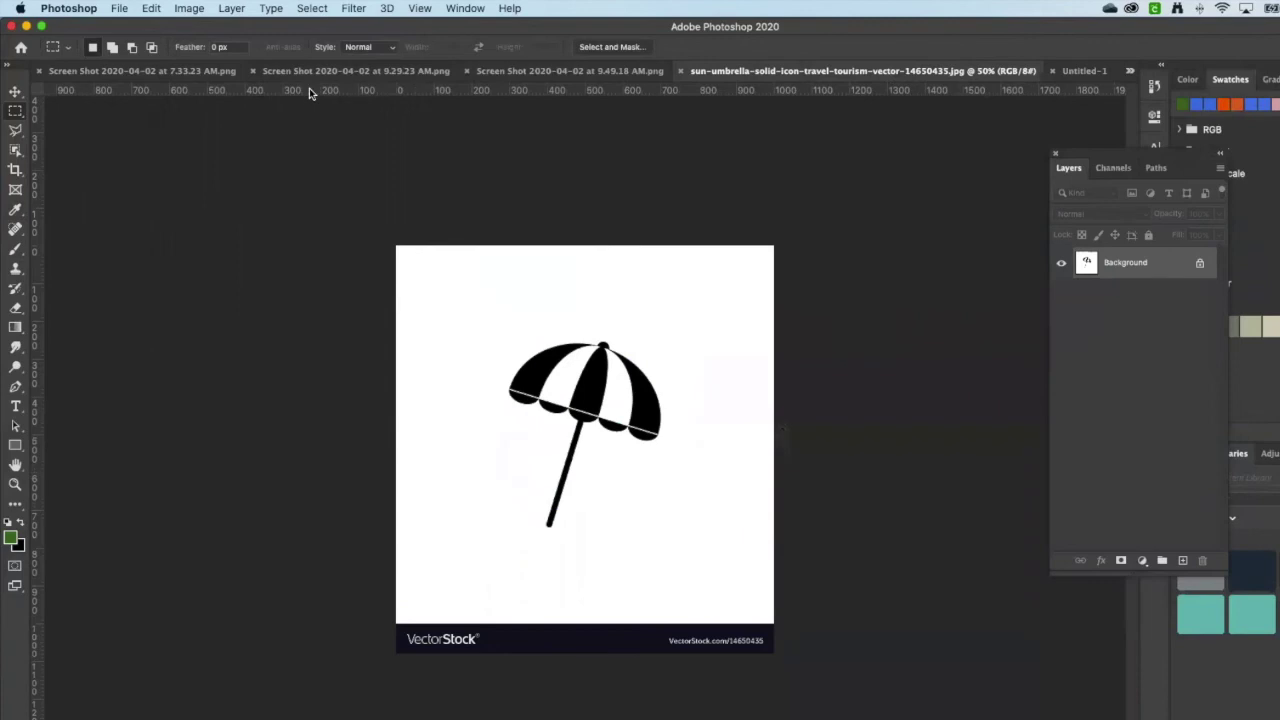
pyautogui.click(206, 74)
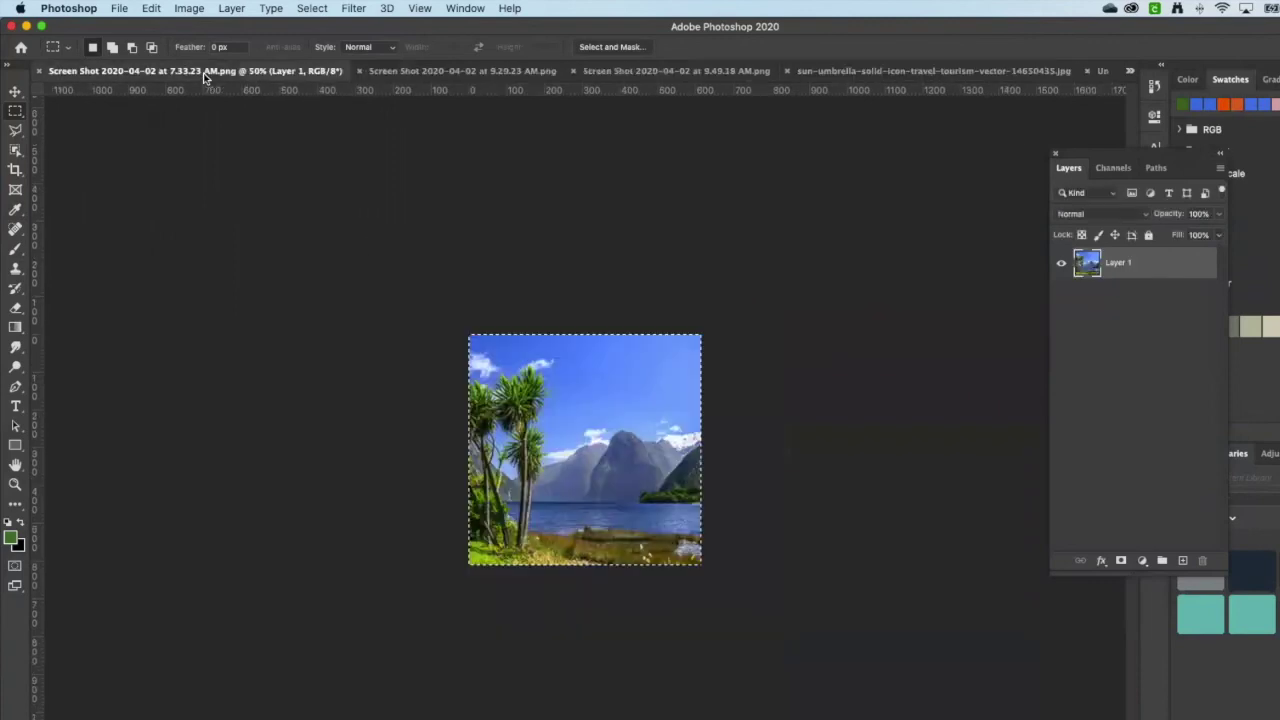
pyautogui.click(386, 71)
pyautogui.click(590, 72)
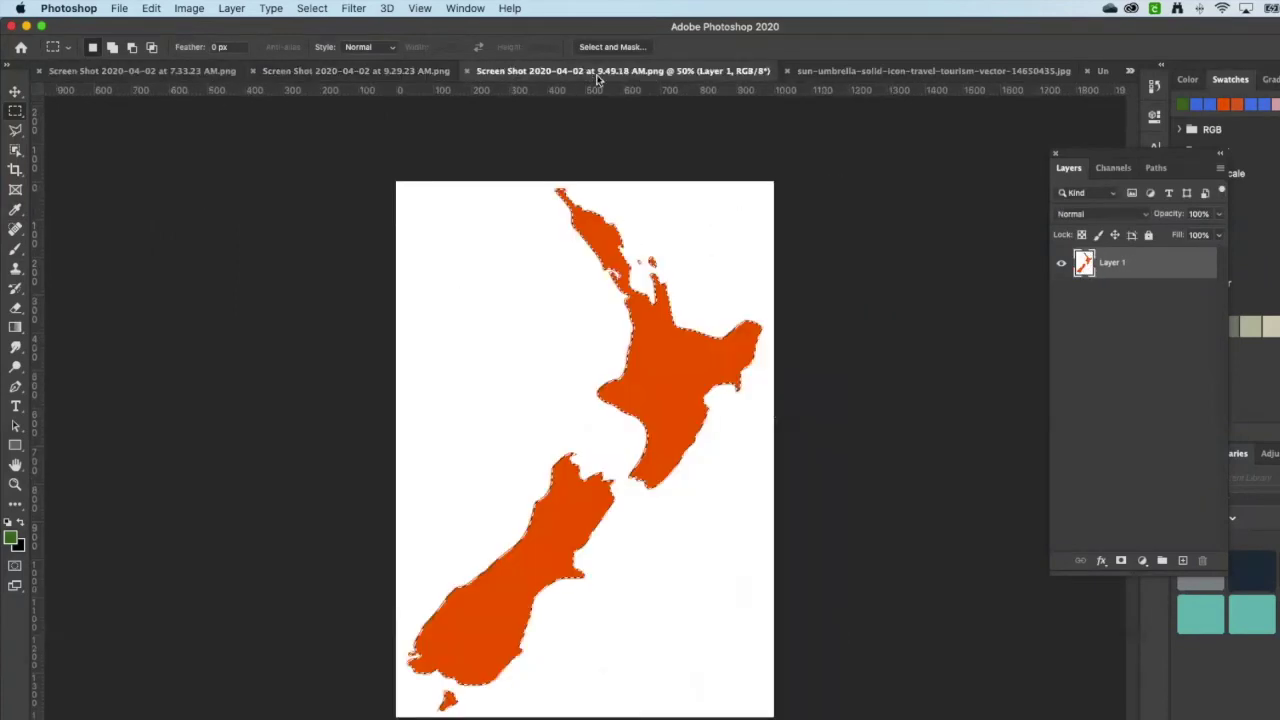
# Step: Sample the map's orange as the foreground colour and return to the Untitled-1 board
pyautogui.click(12, 539)
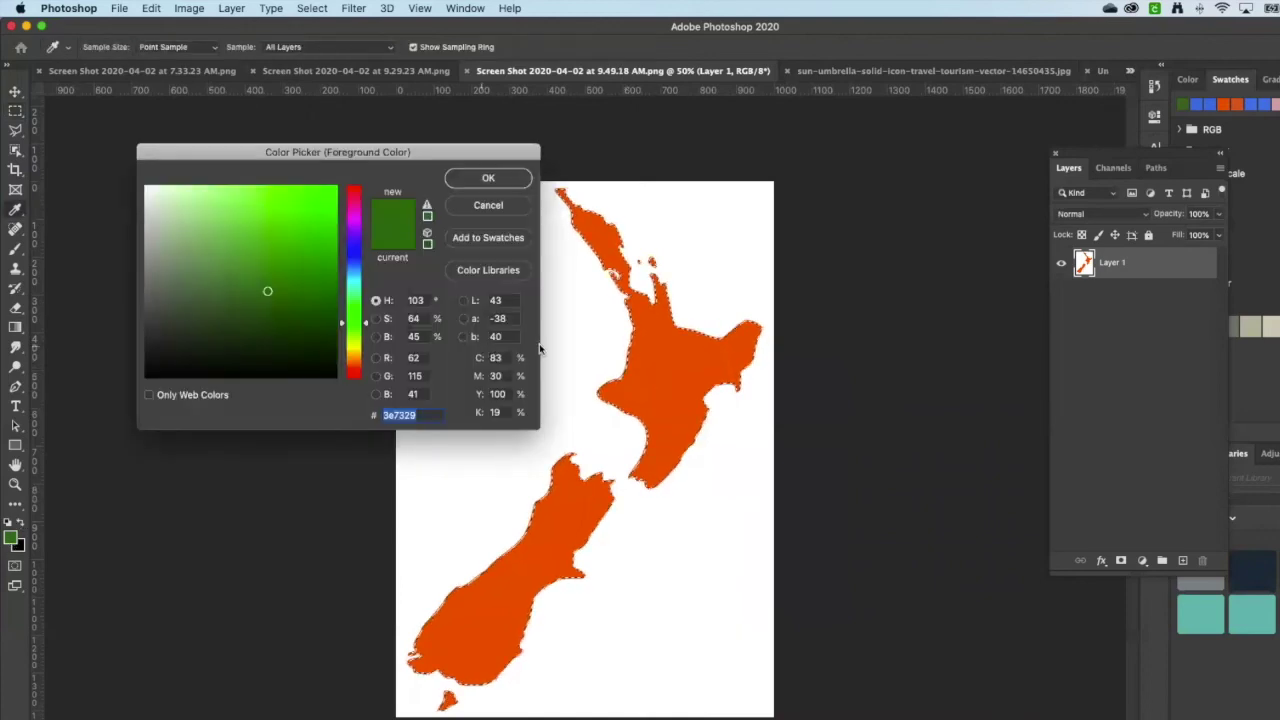
pyautogui.click(662, 358)
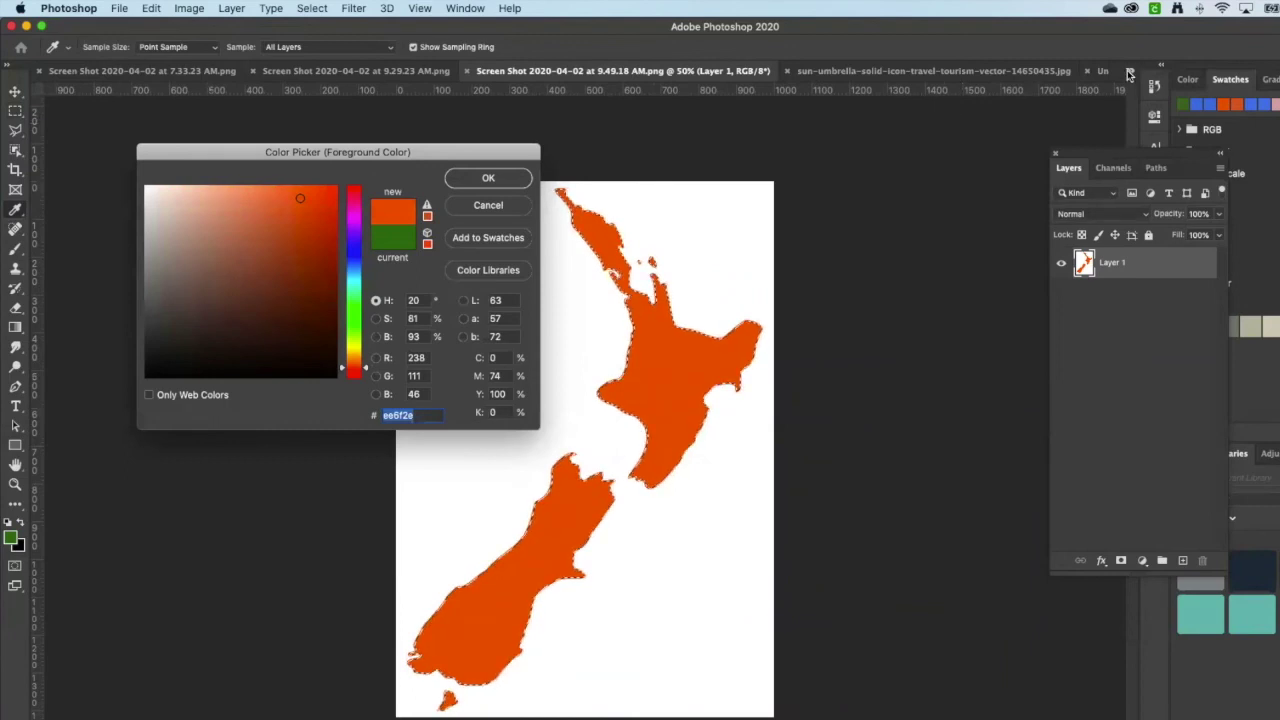
pyautogui.click(474, 180)
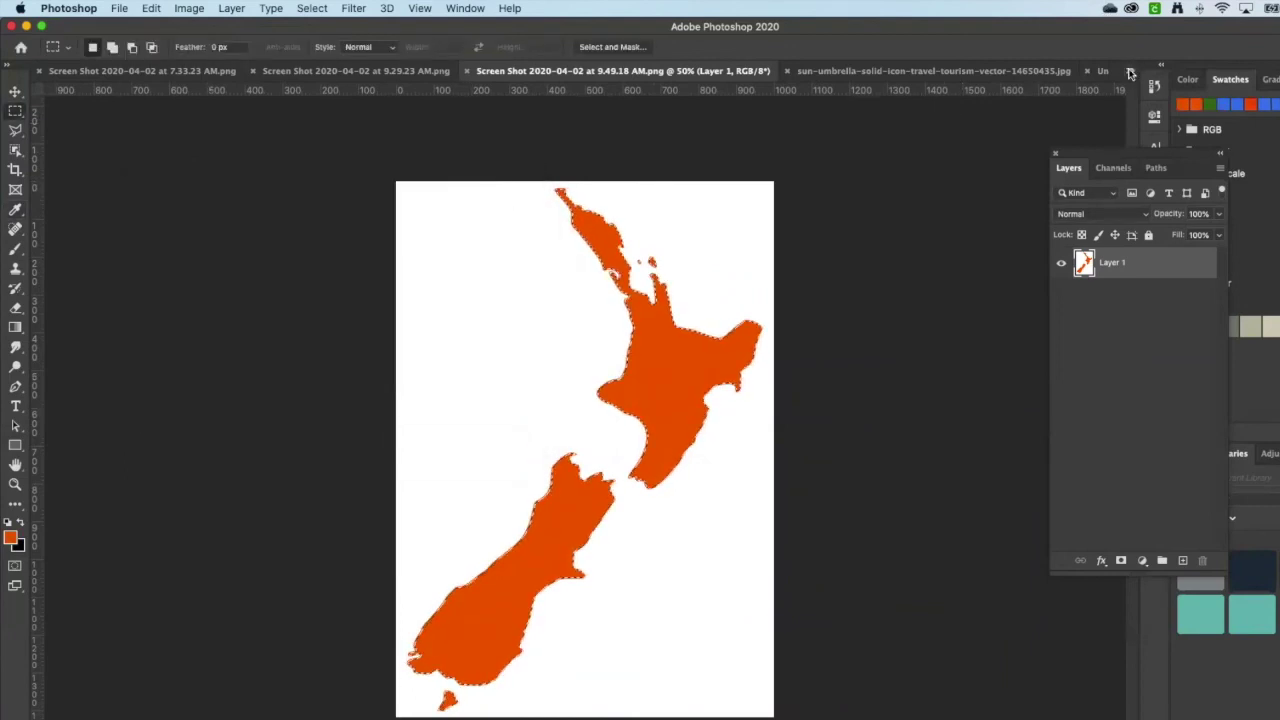
pyautogui.click(1130, 70)
pyautogui.click(1150, 160)
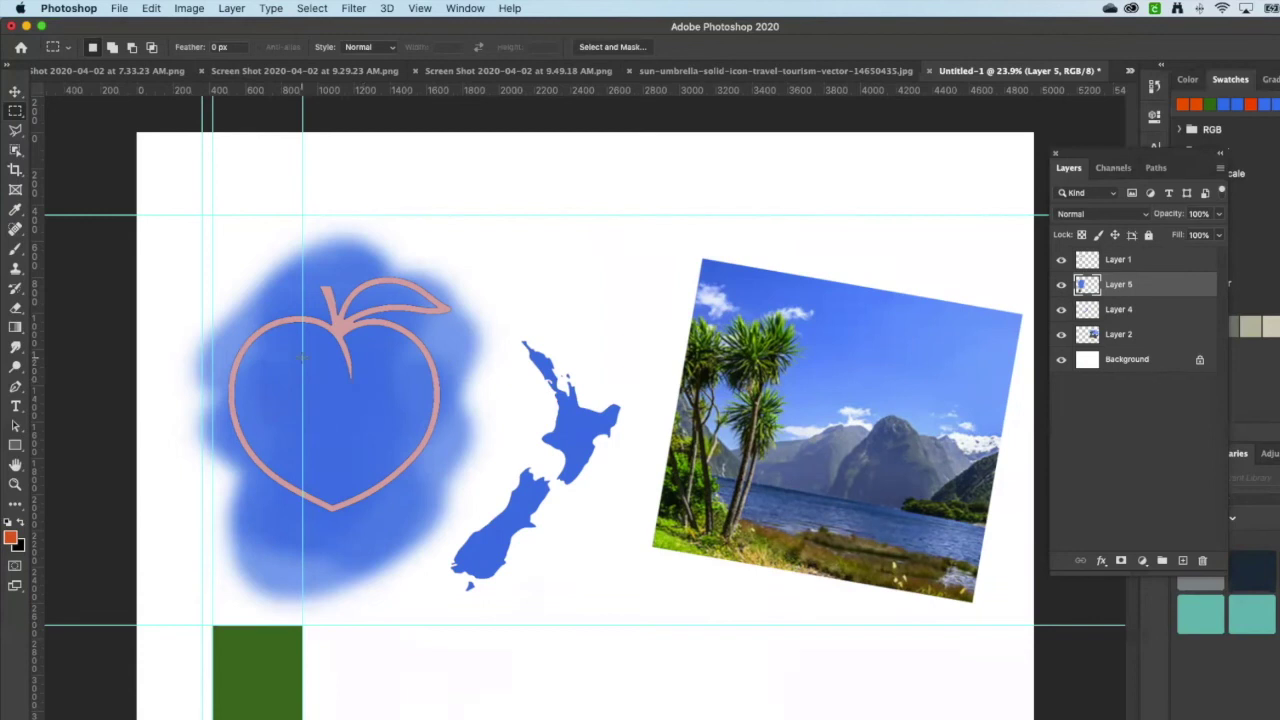
# Step: Display the MoodBoard.psd example with its ROAD TRIP! title, then switch to the Word brief
pyautogui.click(1129, 71)
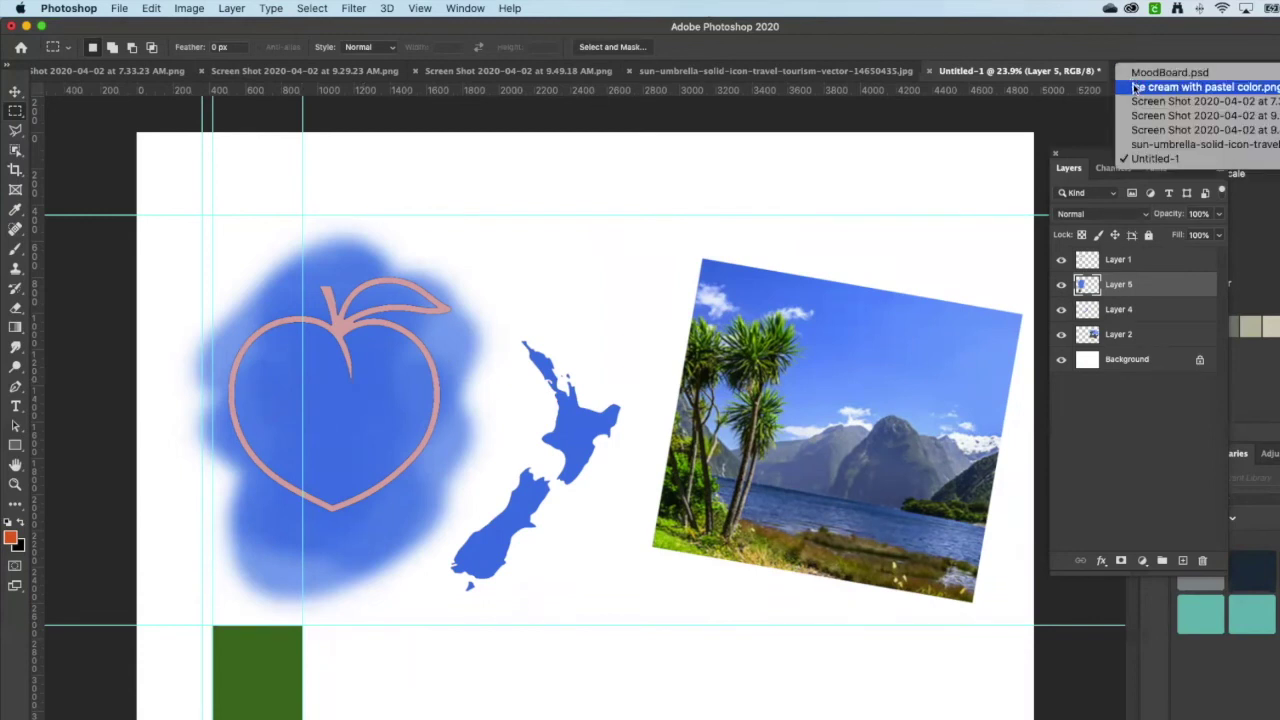
pyautogui.click(1145, 73)
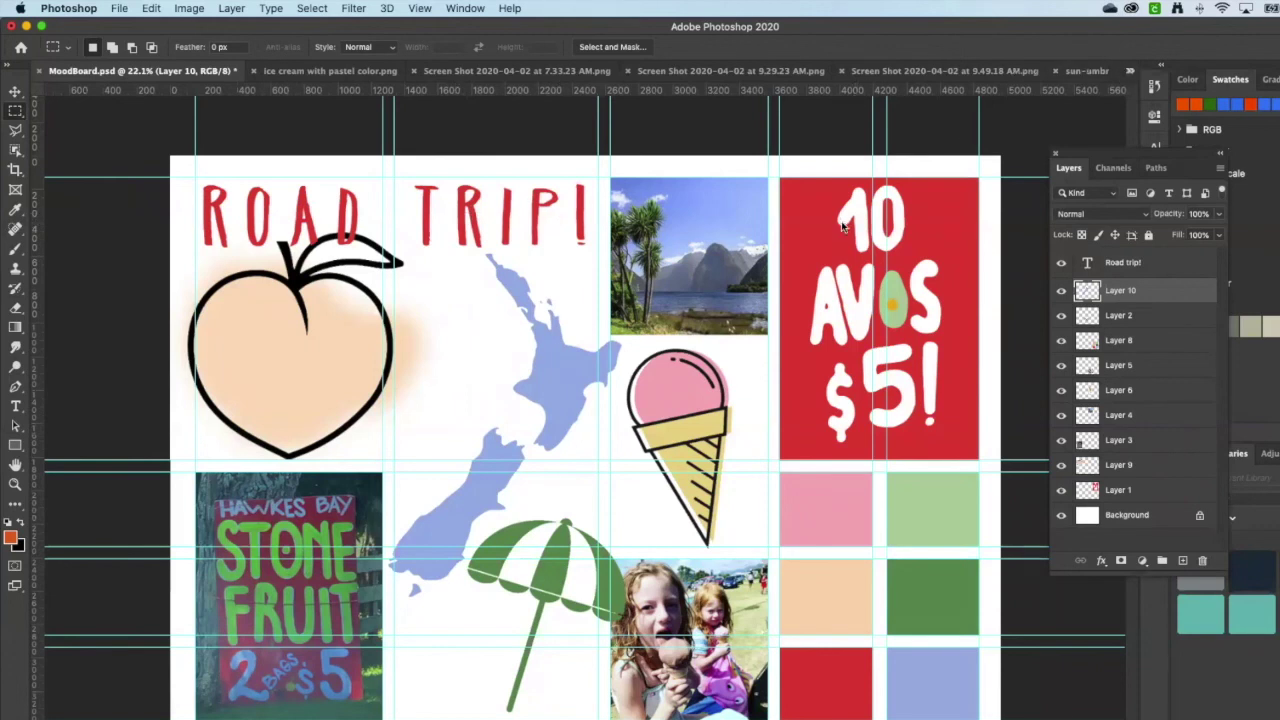
pyautogui.press('super+Tab')
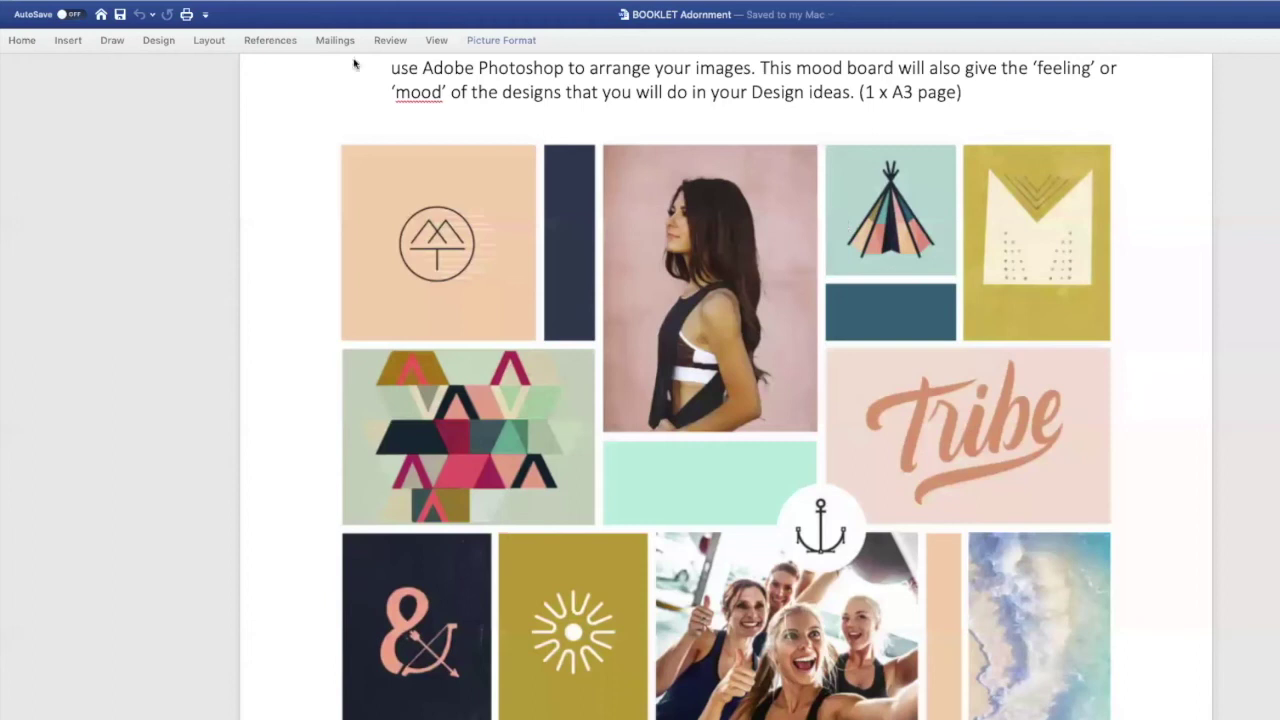
# Step: Switch from the Word mood-board brief to Chrome's class attendance list
pyautogui.press('super+Tab')
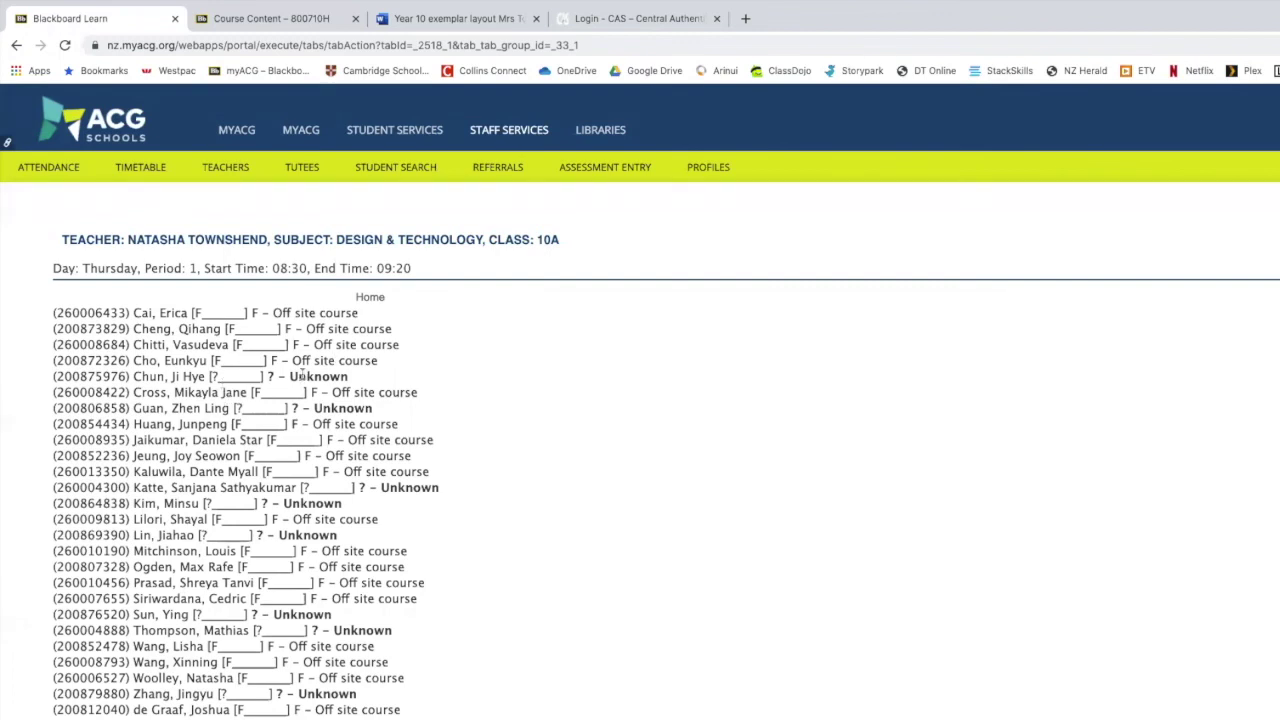
# Step: Open the Blackboard Course Content page and scroll to the Fonts item with its zip files
pyautogui.click(281, 20)
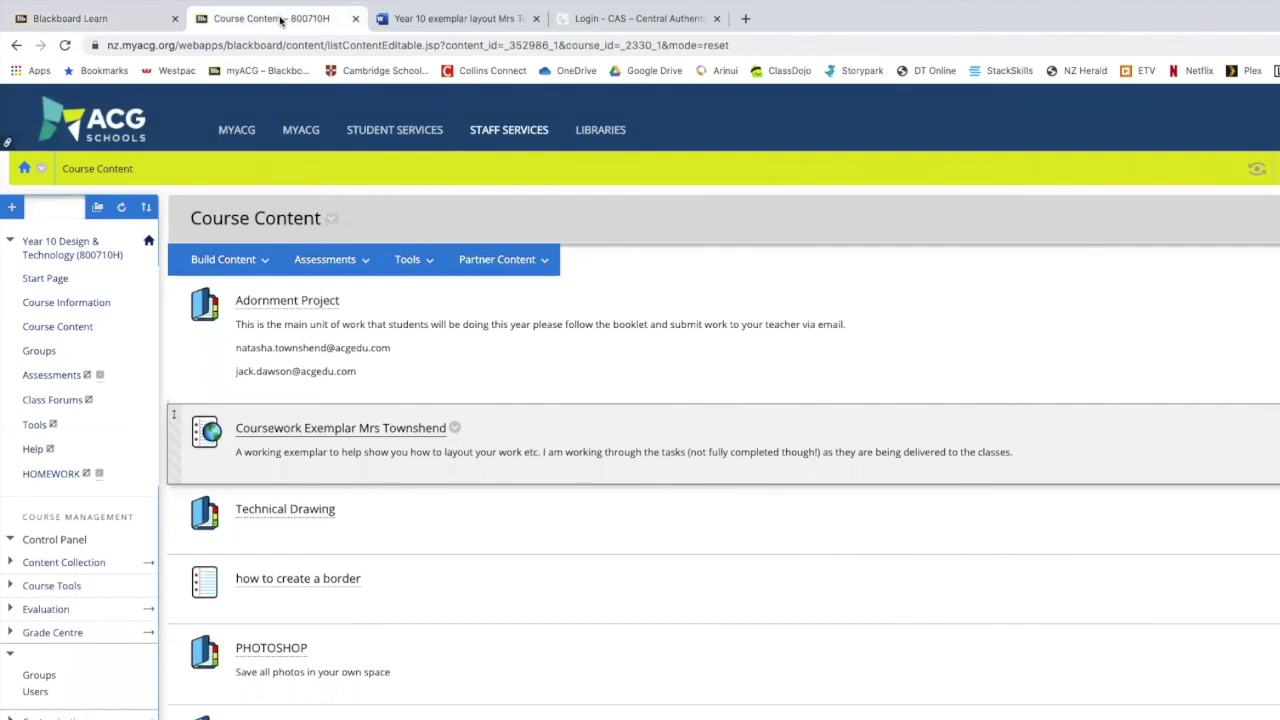
pyautogui.click(223, 259)
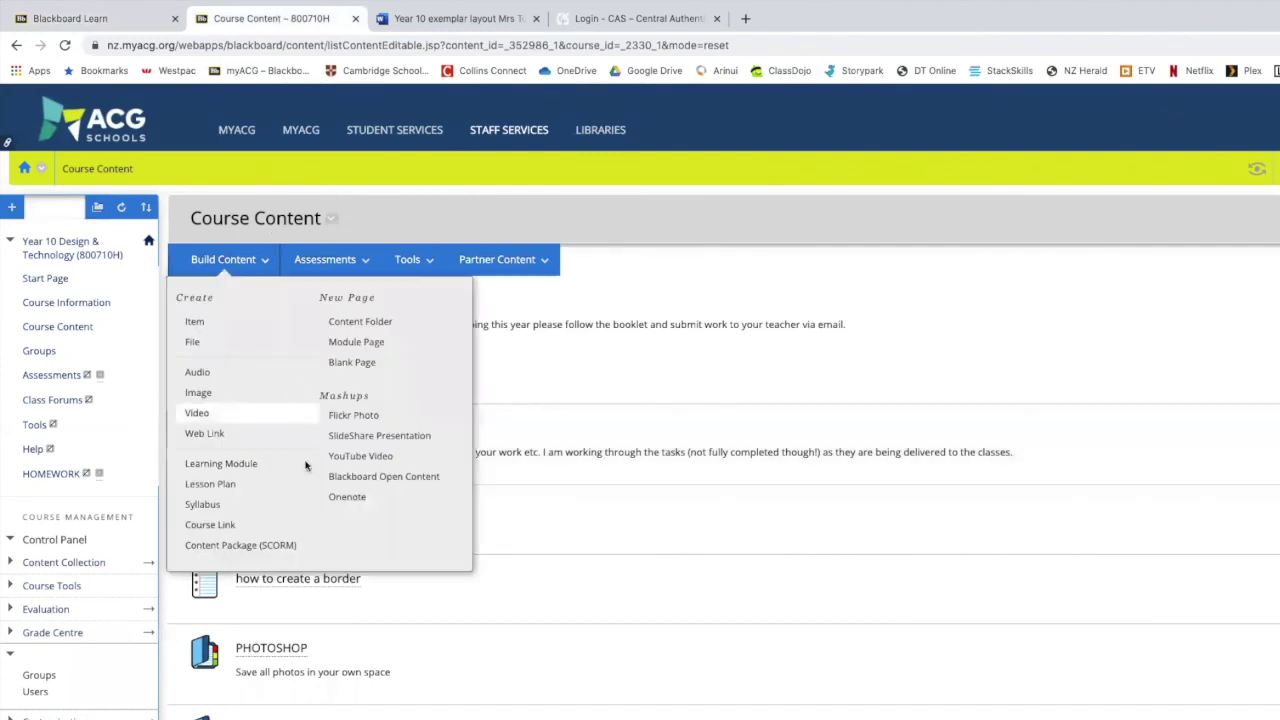
pyautogui.scroll(-6, 300, 465)
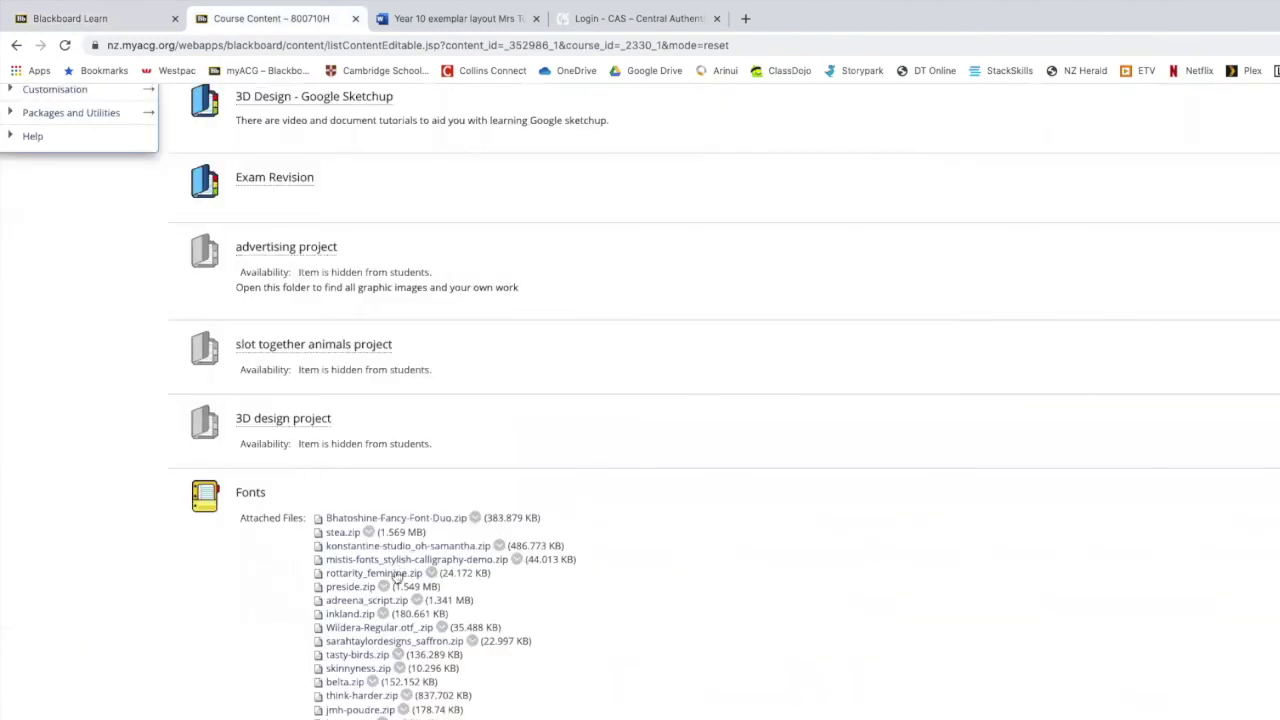
pyautogui.scroll(1, 370, 548)
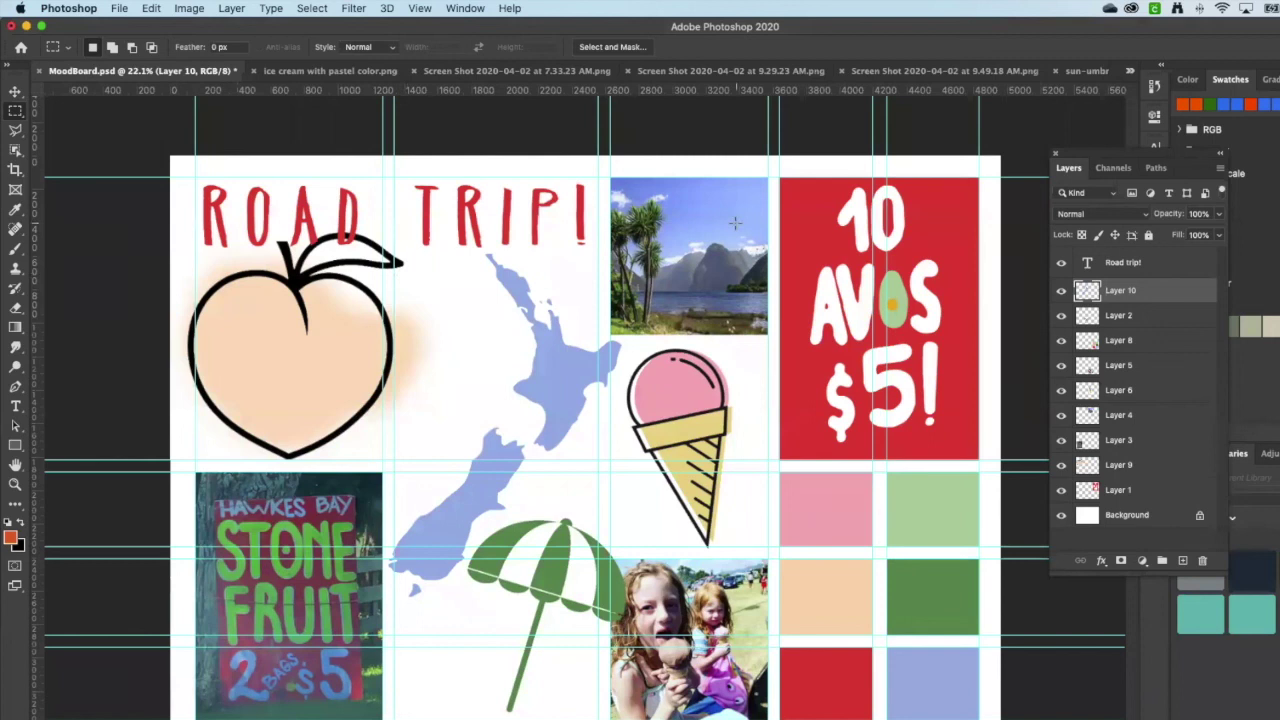
# Step: Start a text layer near the top of Untitled-1 in the Adreena Script Demo font
pyautogui.click(1130, 71)
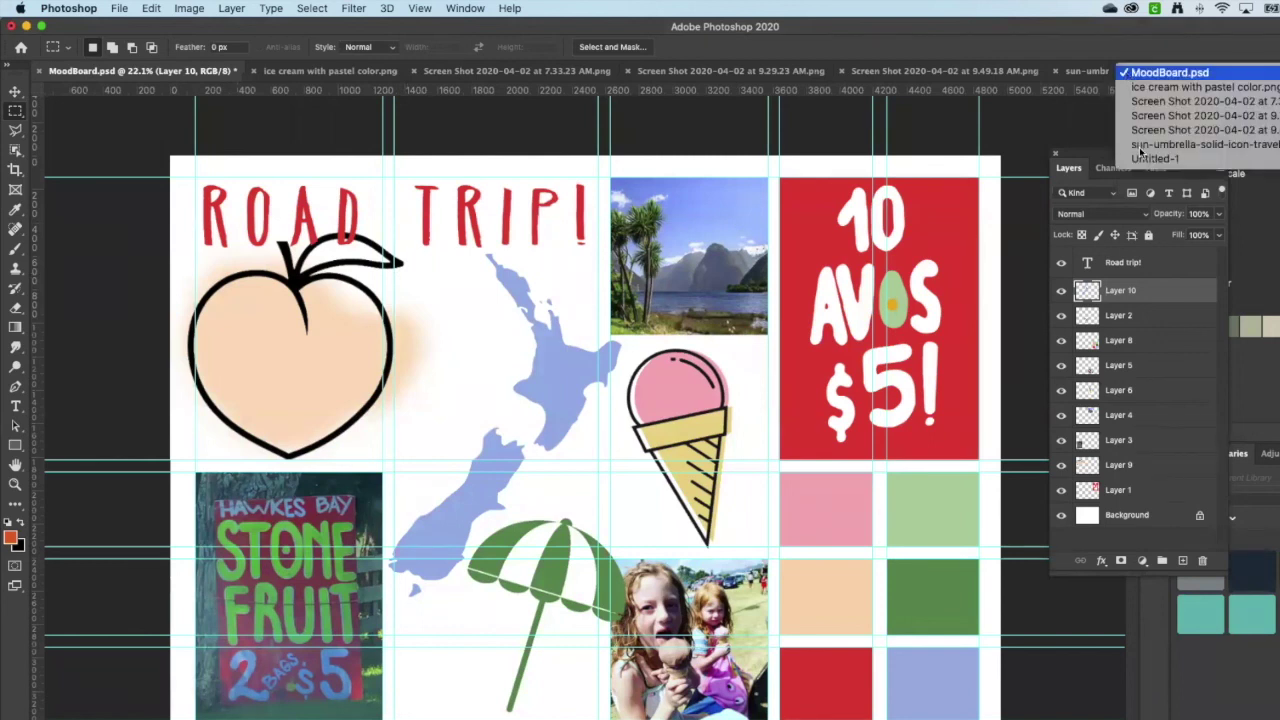
pyautogui.click(1150, 159)
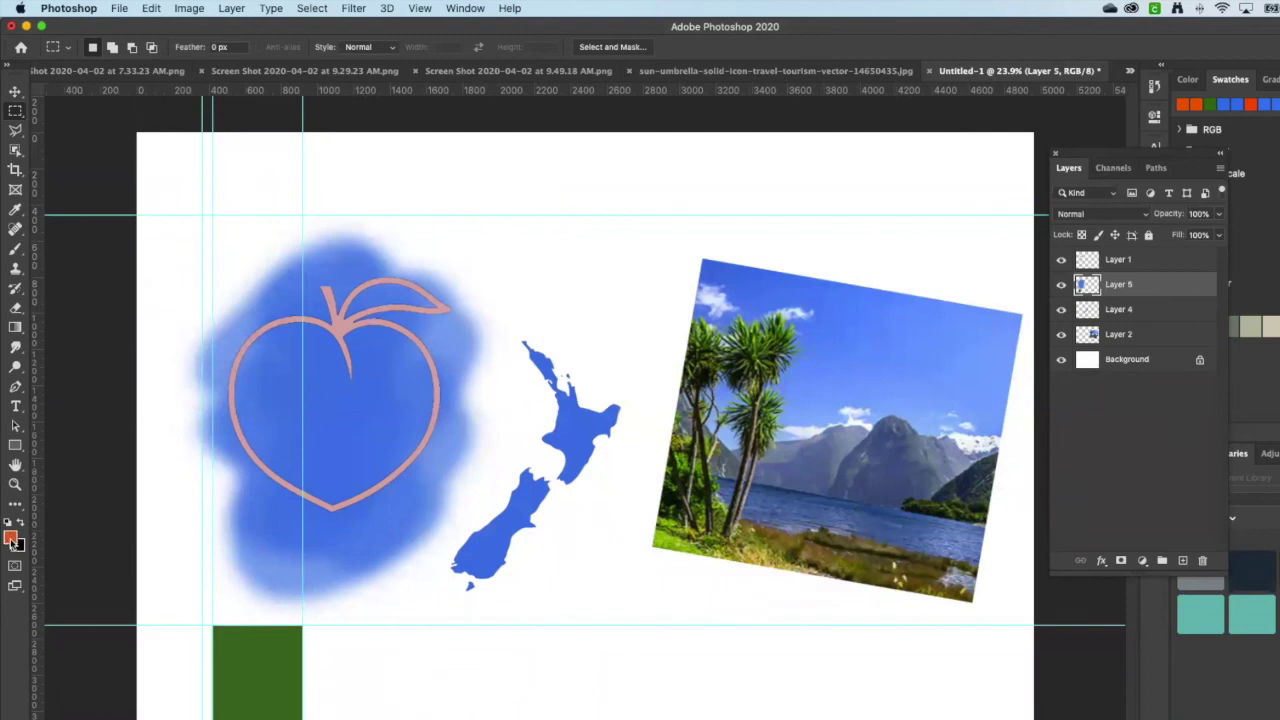
pyautogui.click(15, 408)
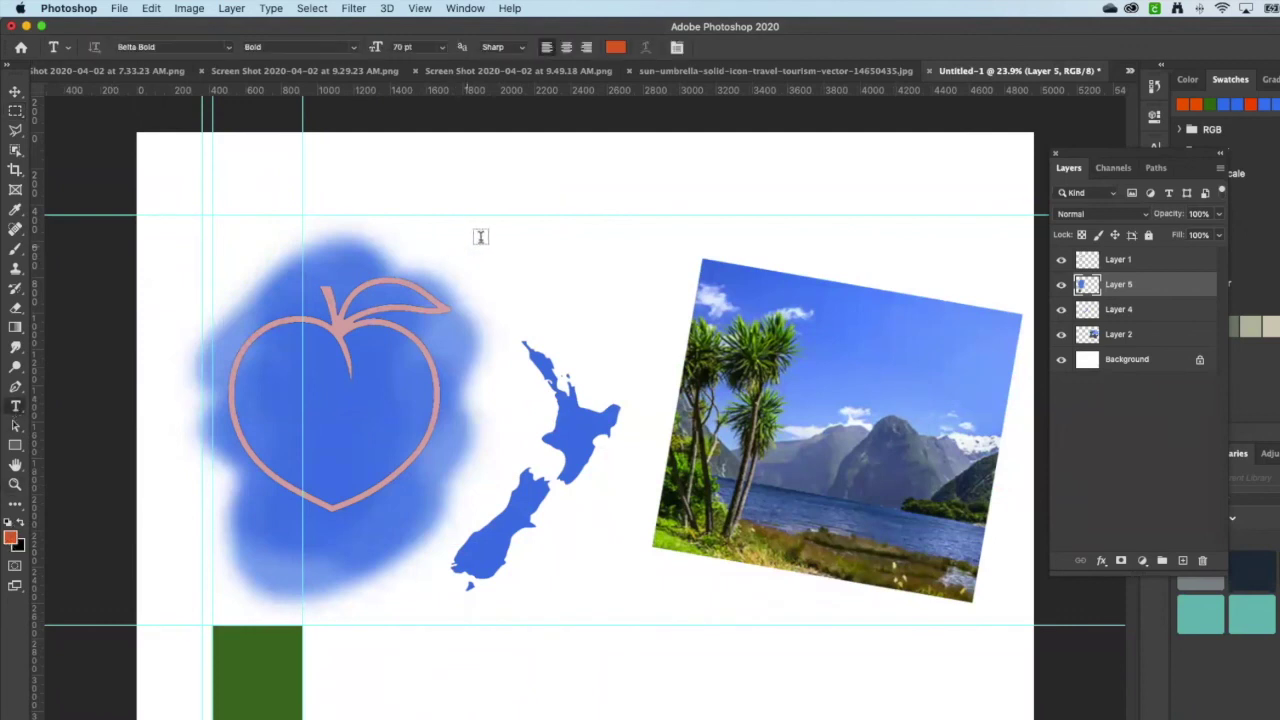
pyautogui.click(461, 228)
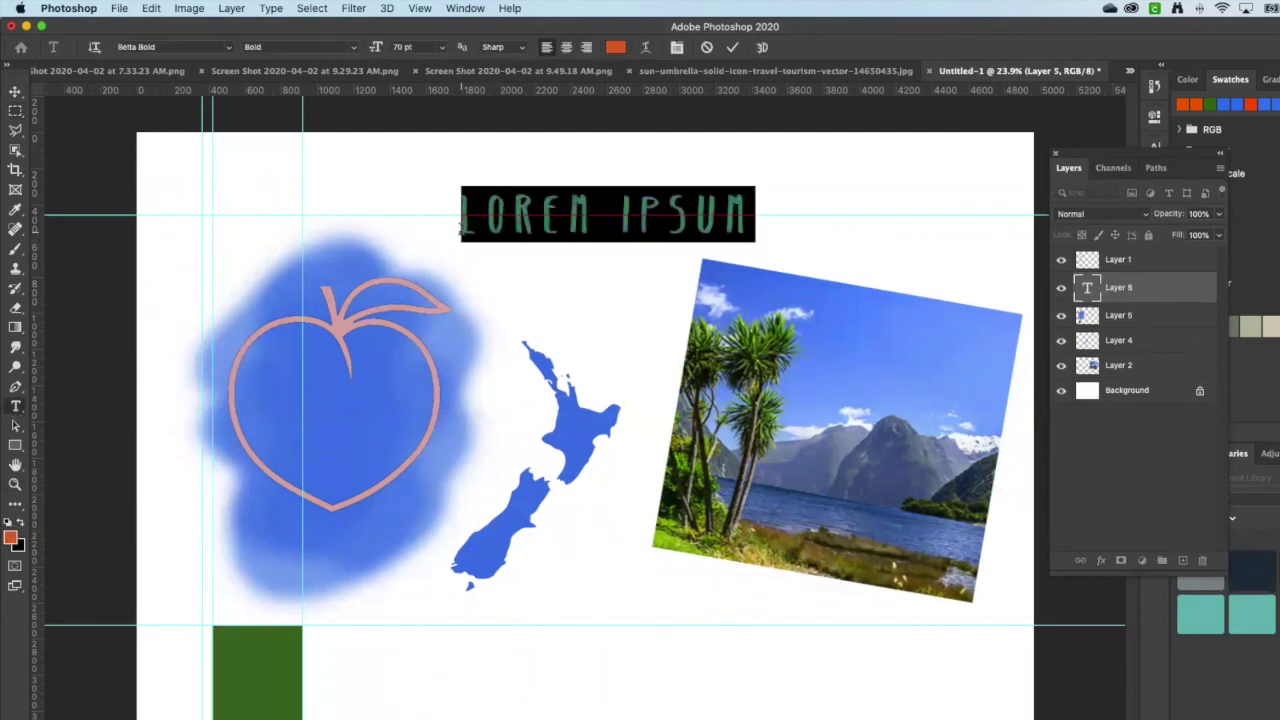
pyautogui.click(228, 48)
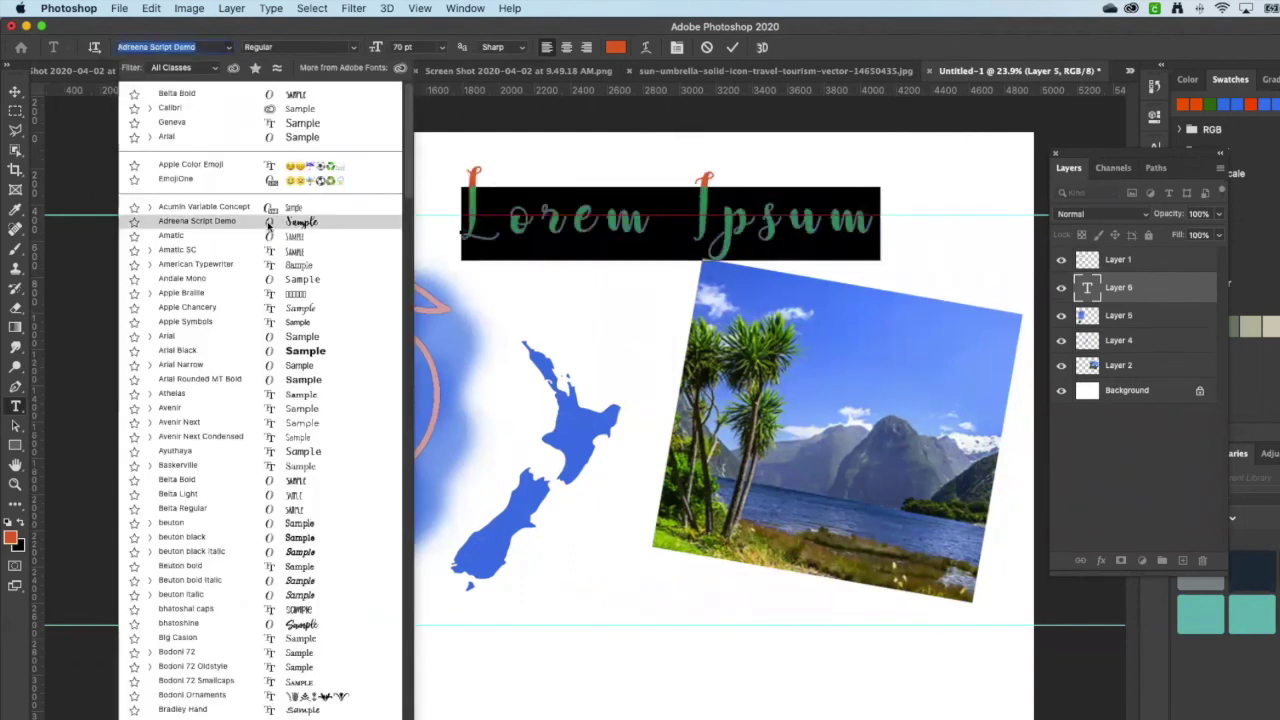
pyautogui.click(612, 50)
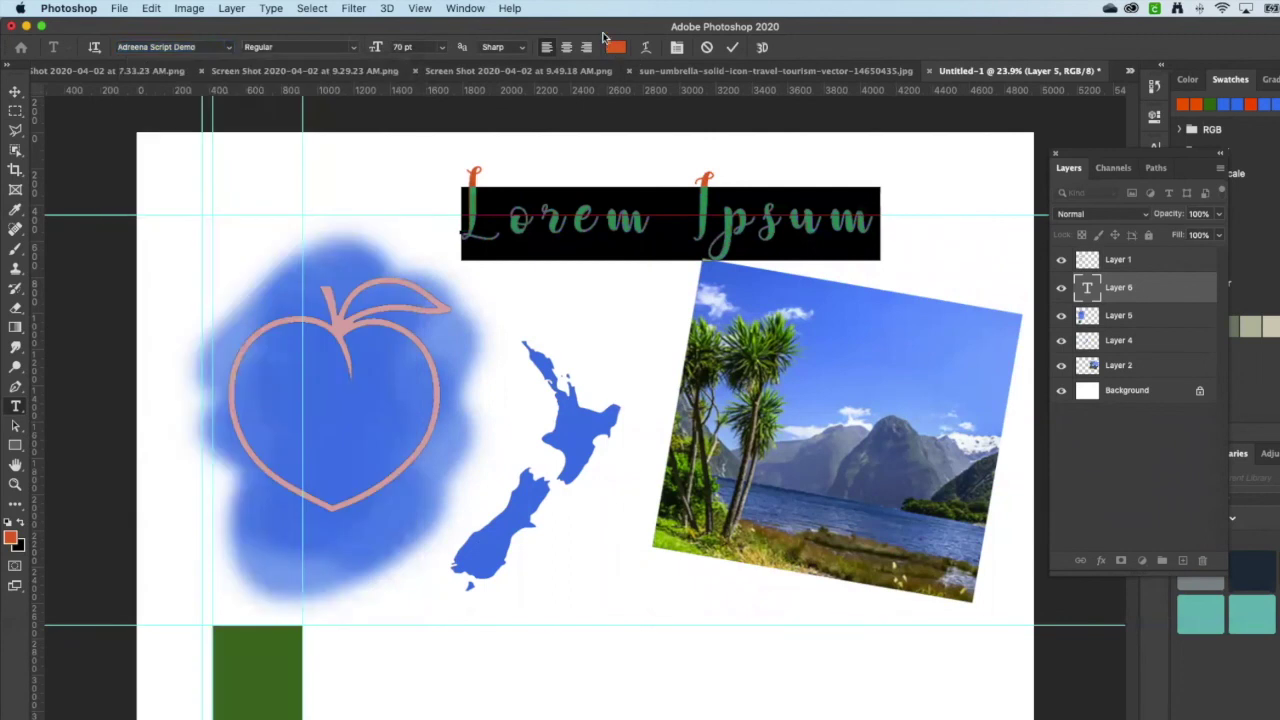
# Step: Colour the title a greyish blue sampled from the landscape photo
pyautogui.click(617, 49)
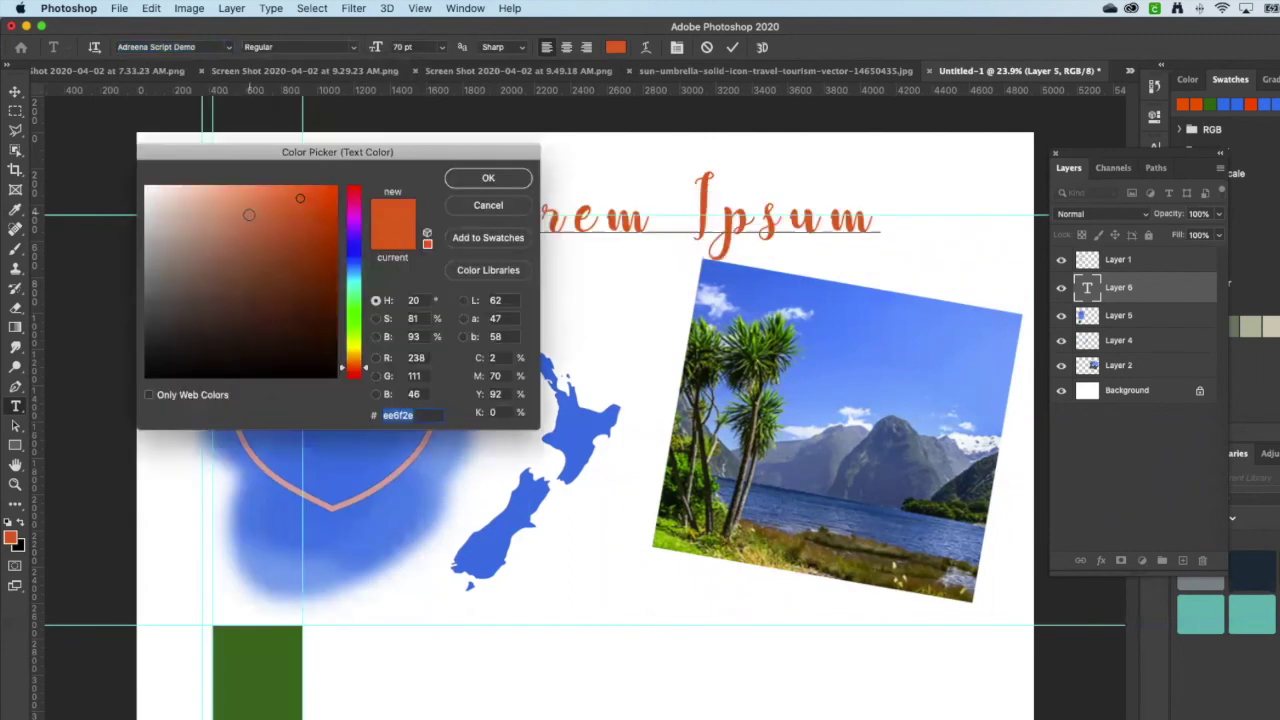
pyautogui.click(281, 221)
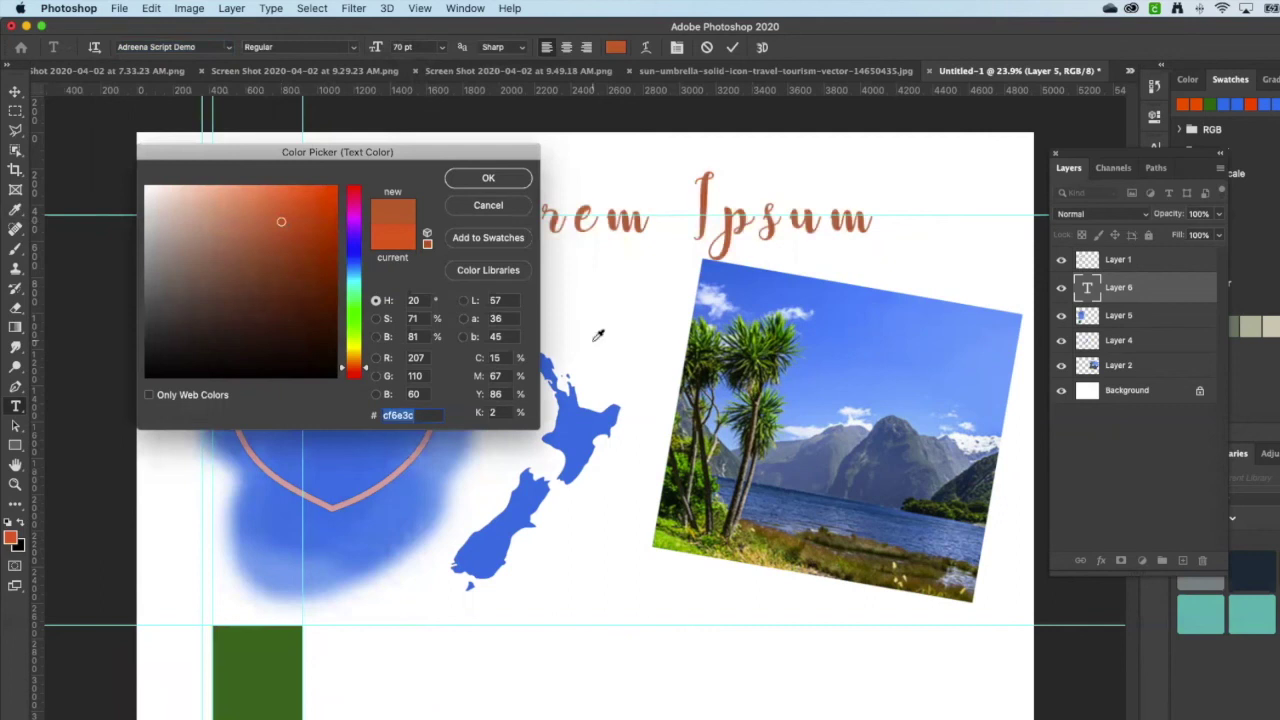
pyautogui.click(776, 292)
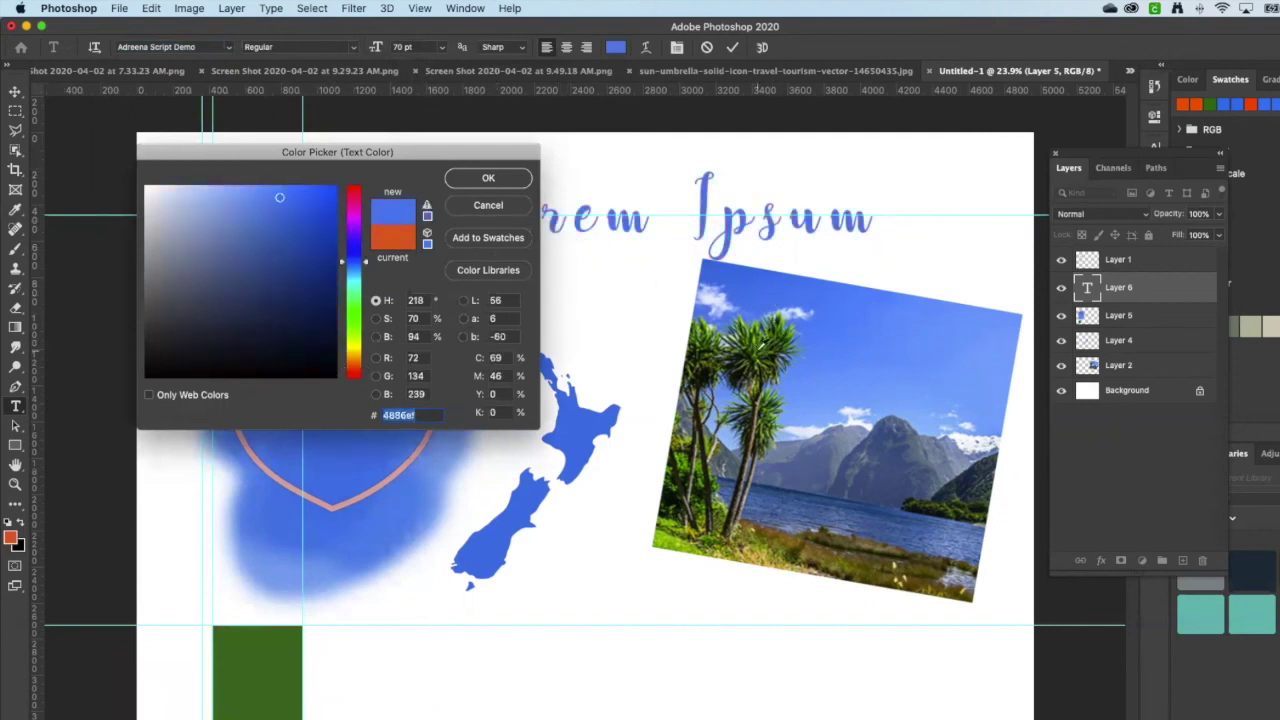
pyautogui.click(818, 461)
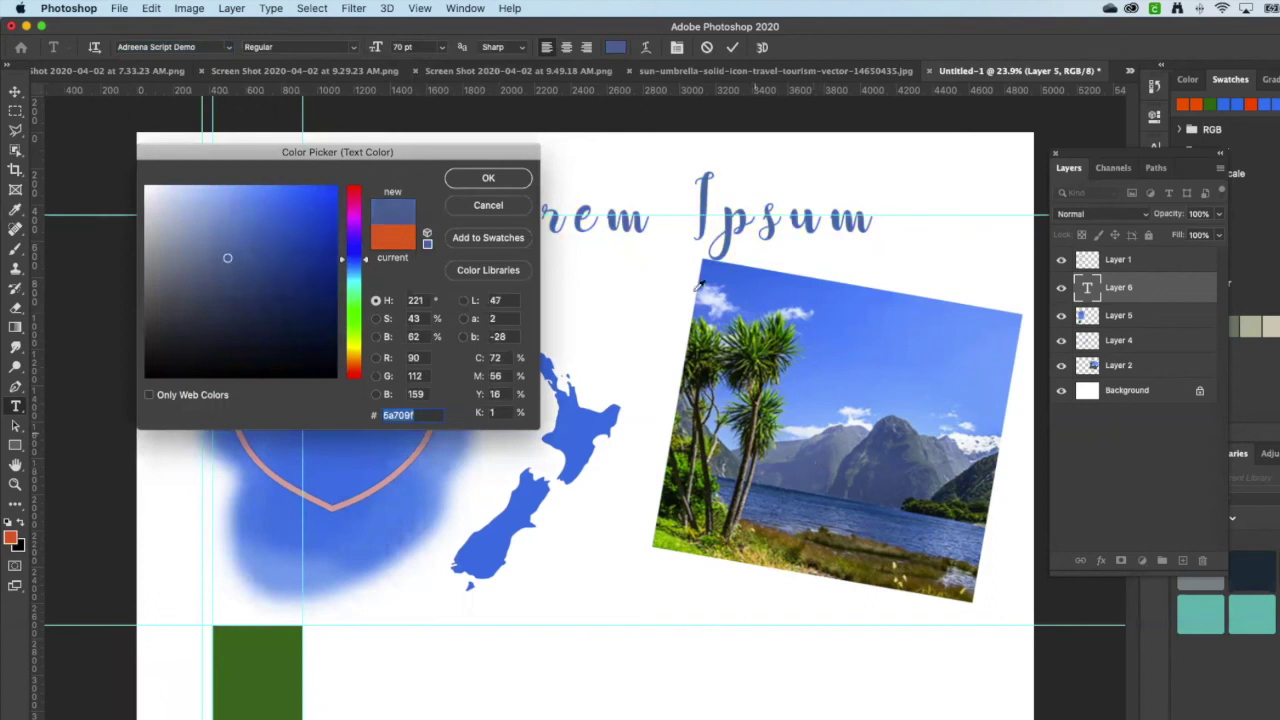
pyautogui.click(488, 178)
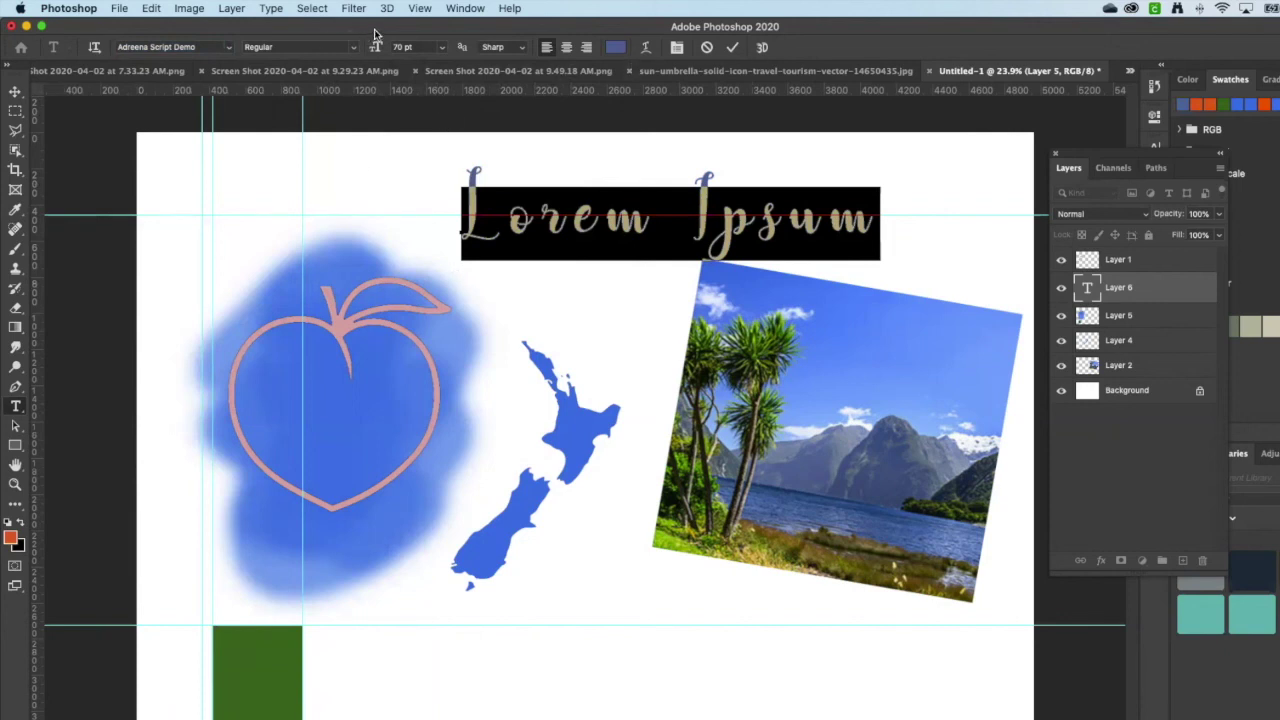
pyautogui.moveTo(388, 34); pyautogui.dragTo(393, 96)
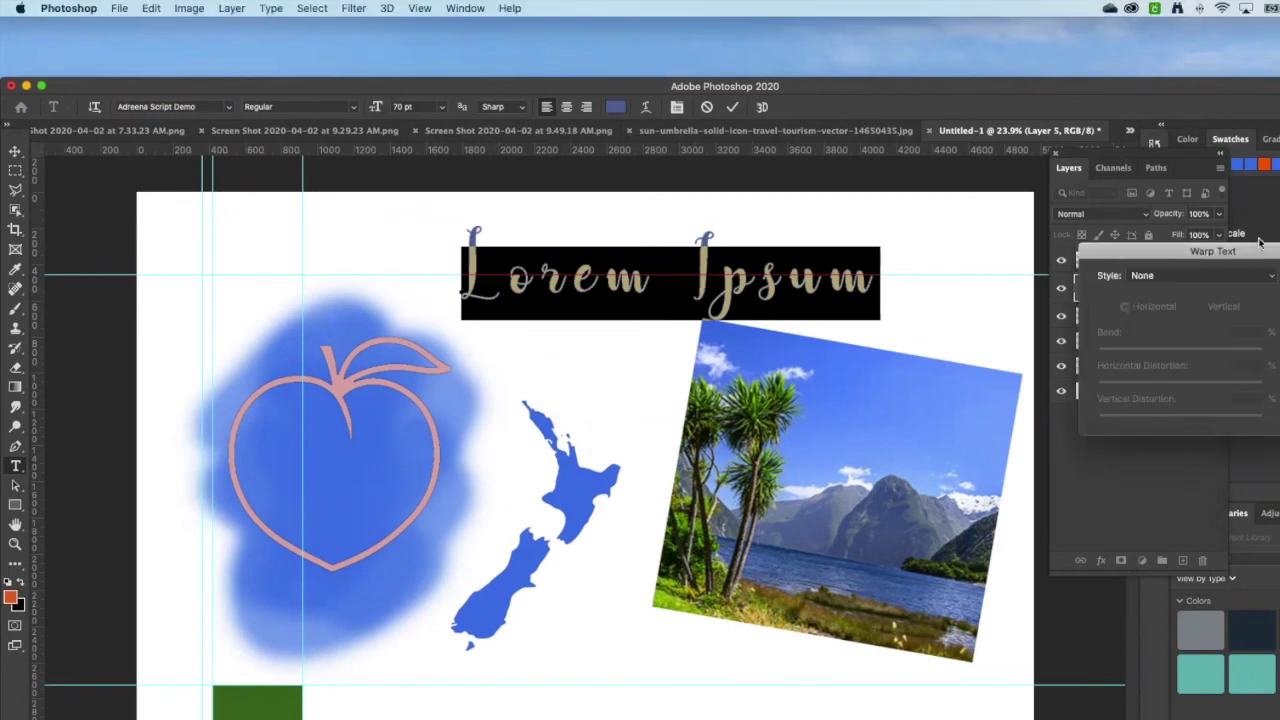
# Step: Warp the Lorem Ipsum title into an Arc at +21 bend and move it right, above the photo
pyautogui.moveTo(1248, 258); pyautogui.dragTo(1041, 215)
pyautogui.click(1057, 234)
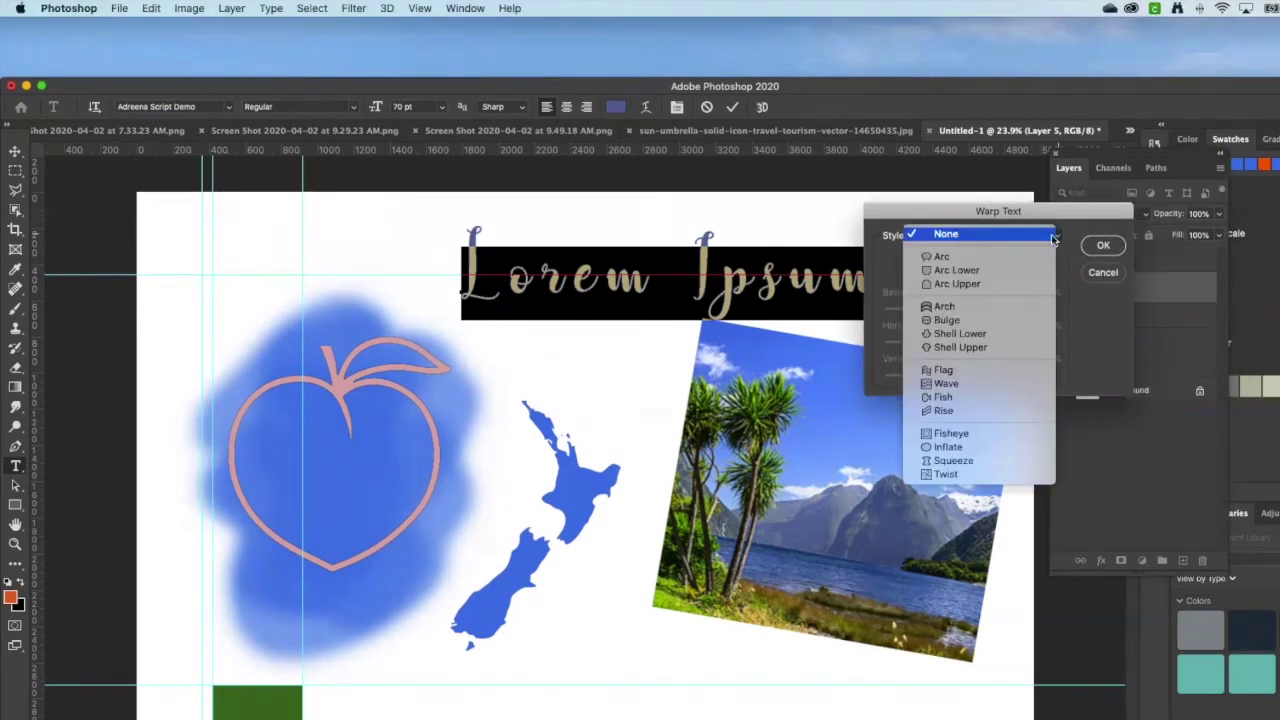
pyautogui.click(1024, 258)
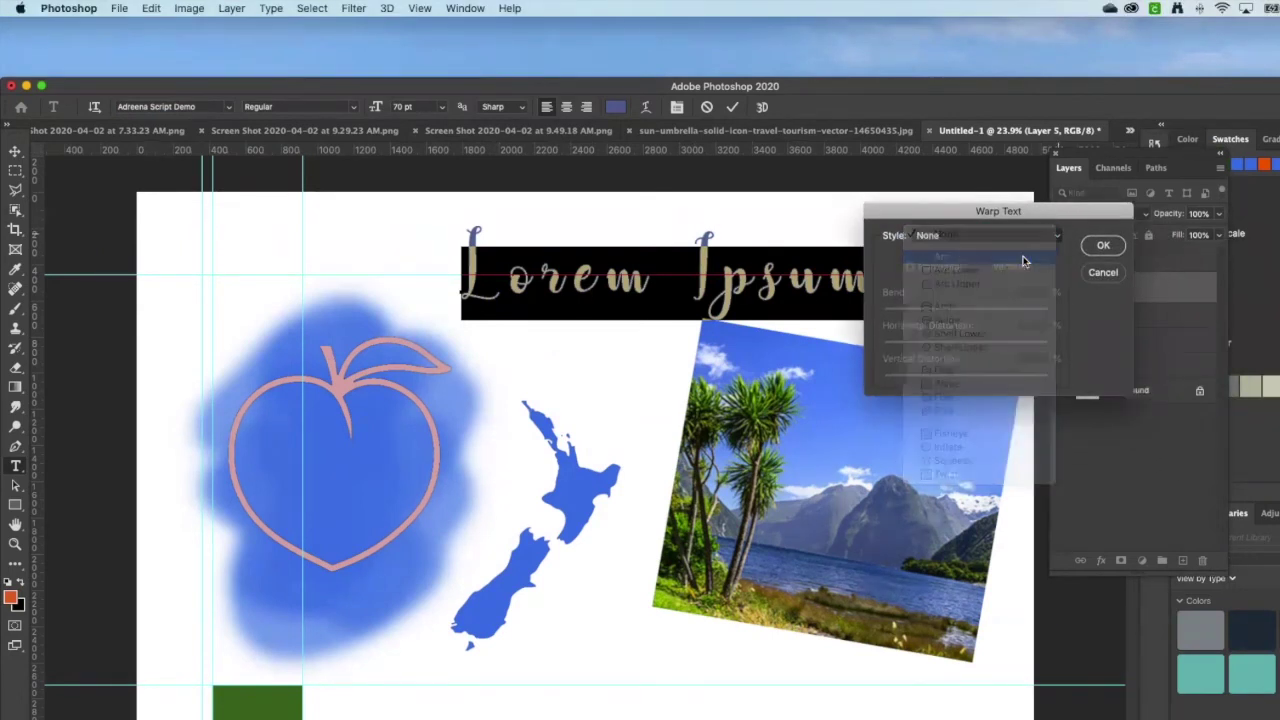
pyautogui.moveTo(1006, 310)
pyautogui.mouseDown()
pyautogui.moveTo(955, 310)
pyautogui.moveTo(982, 310)
pyautogui.mouseUp()
pyautogui.click(1101, 246)
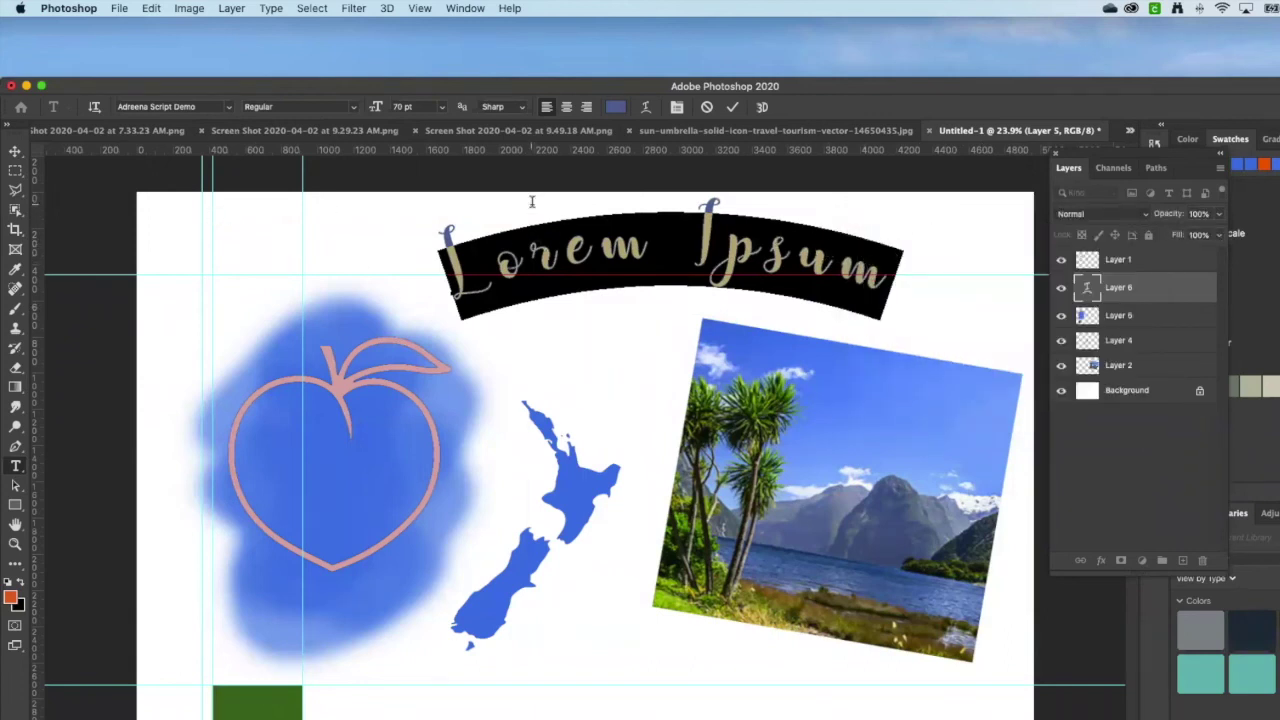
pyautogui.press('super+z')
pyautogui.press('super+shift+z')
pyautogui.click(15, 153)
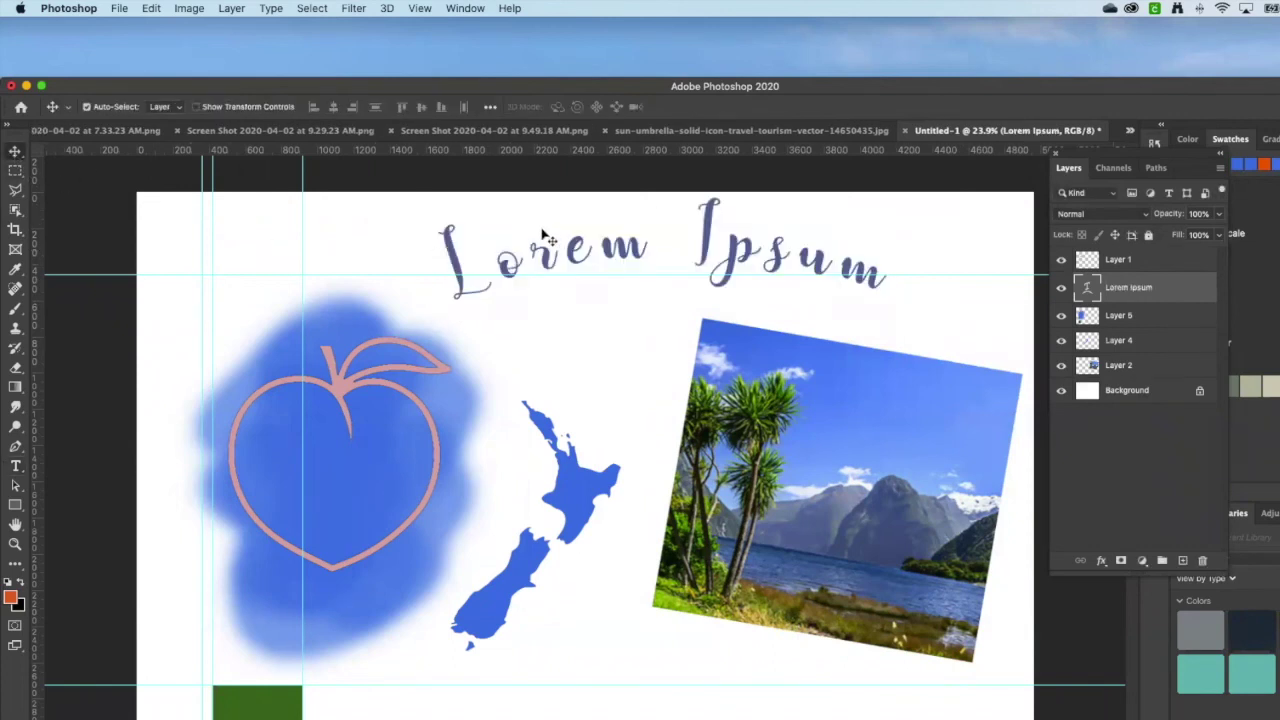
pyautogui.moveTo(595, 279); pyautogui.dragTo(705, 320)
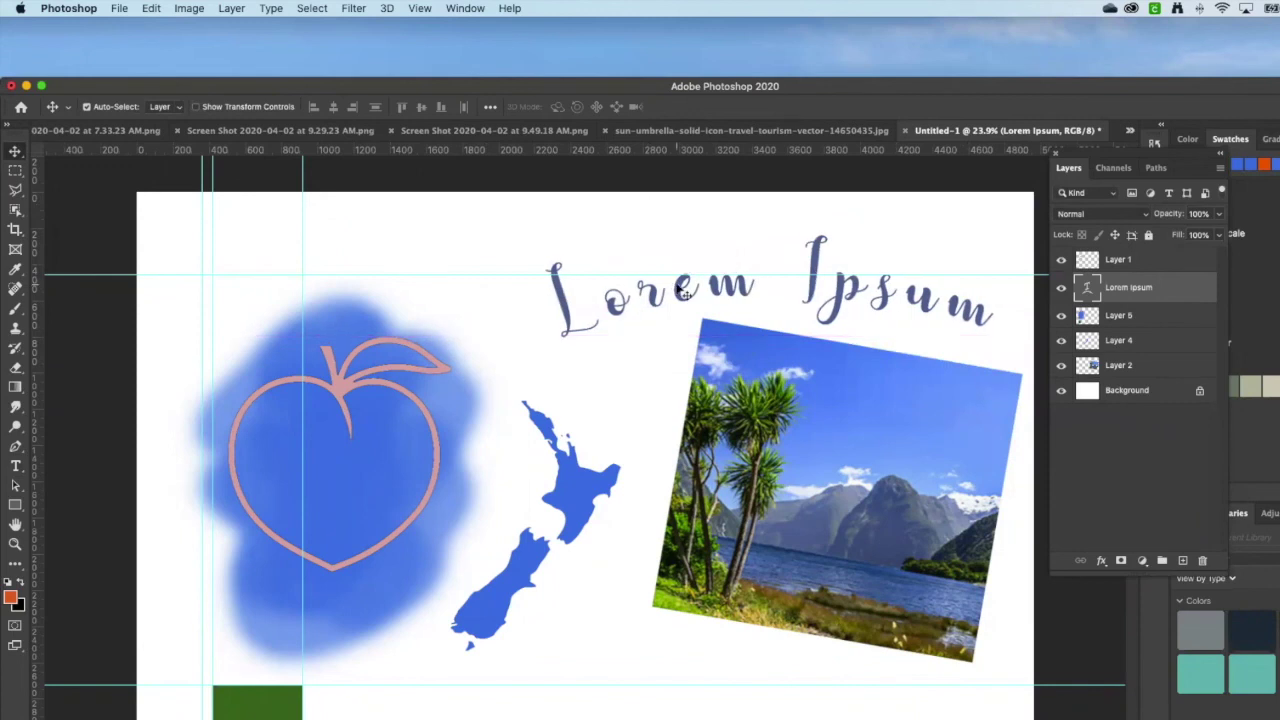